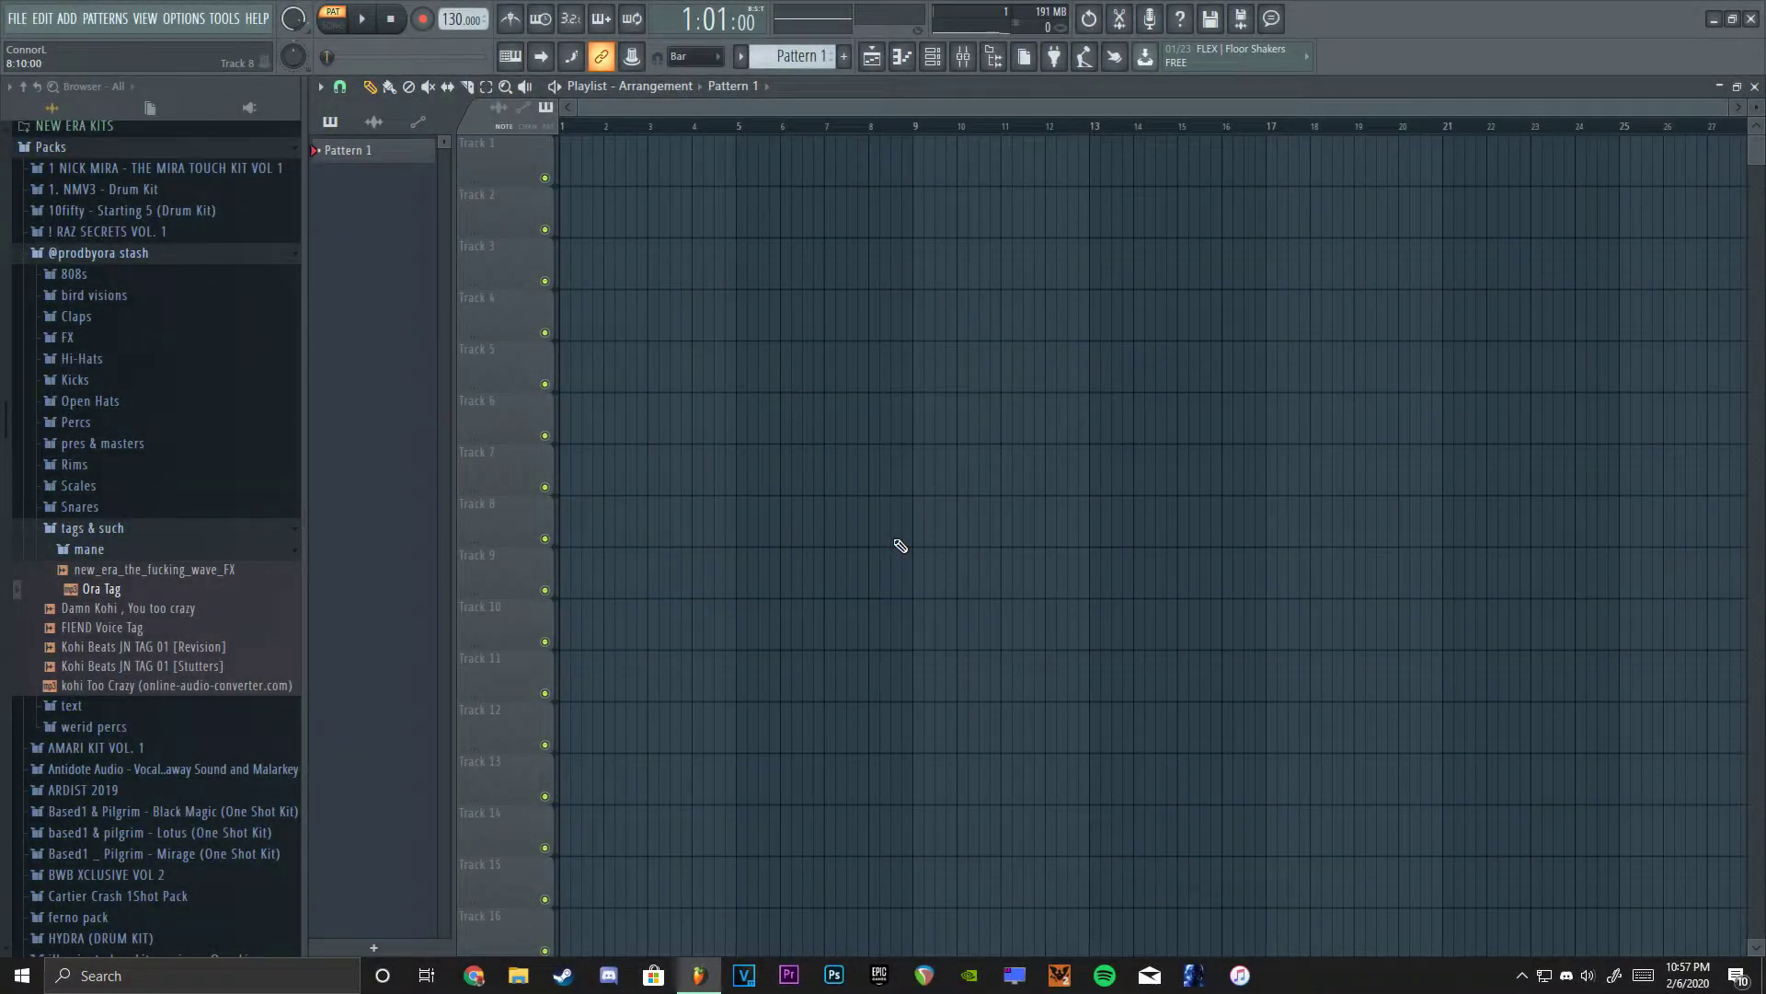
# Check the system audio output device and bring up the channel rack with its four 808 channels.
pyautogui.click(1588, 976)
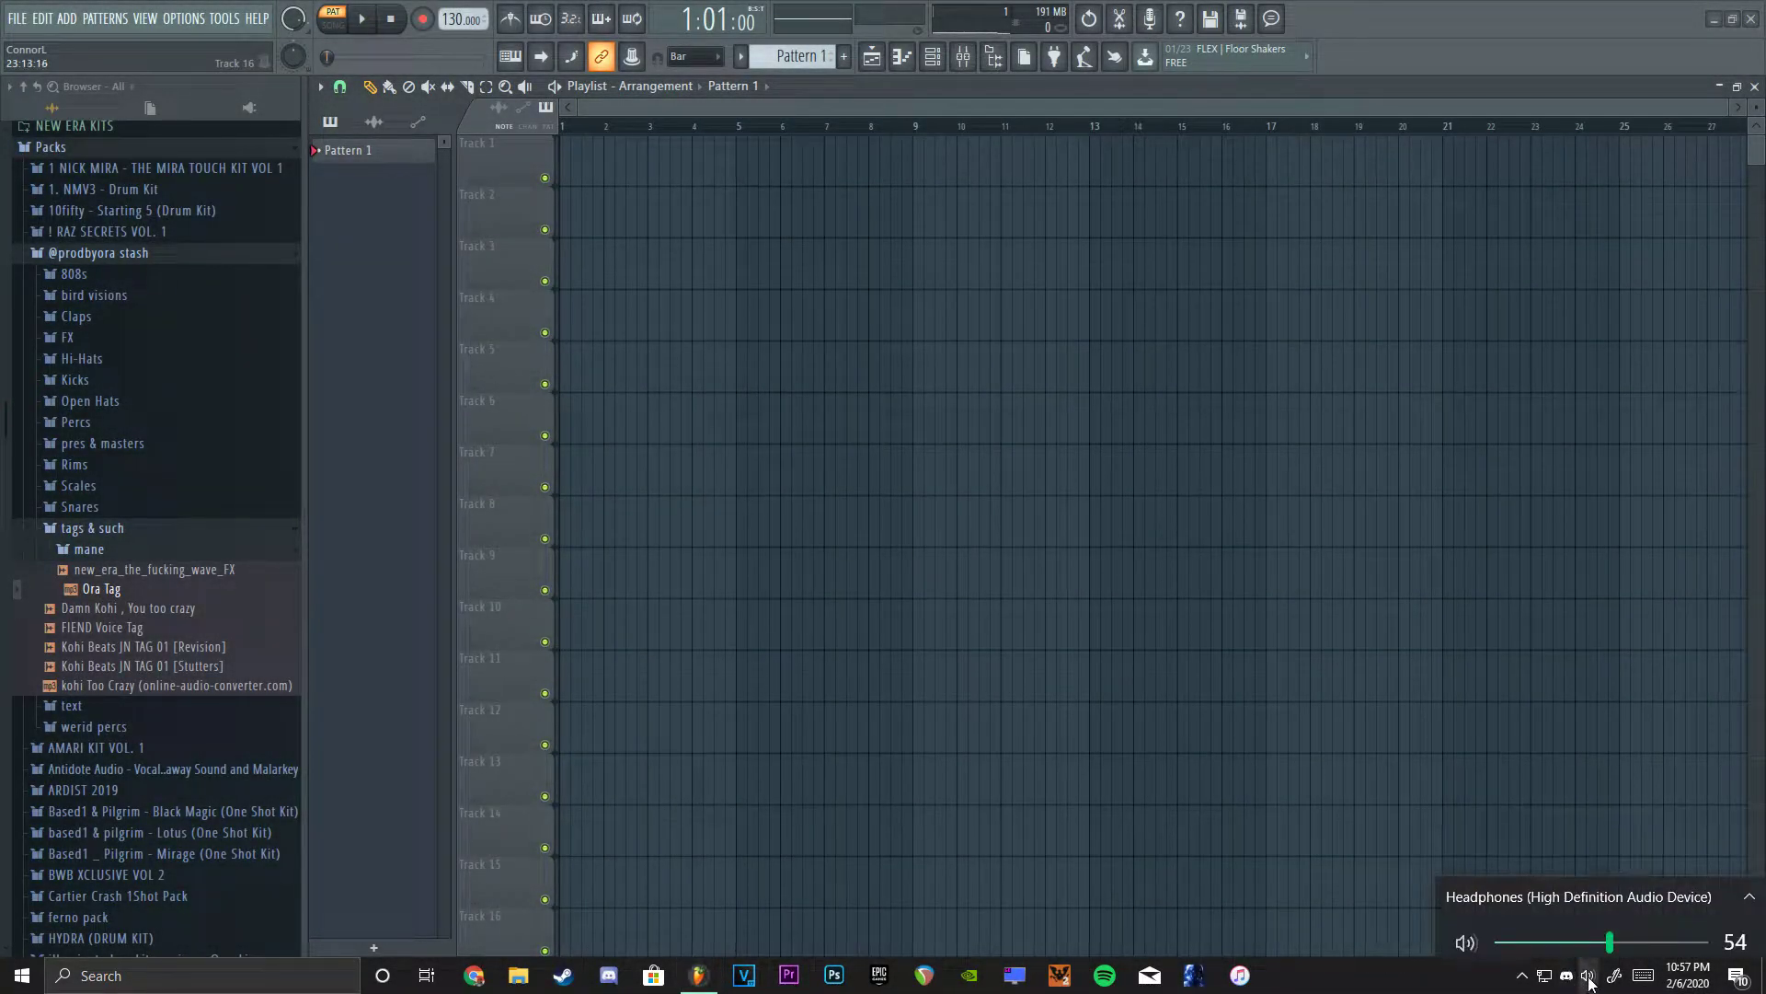
pyautogui.click(1547, 848)
pyautogui.click(1548, 899)
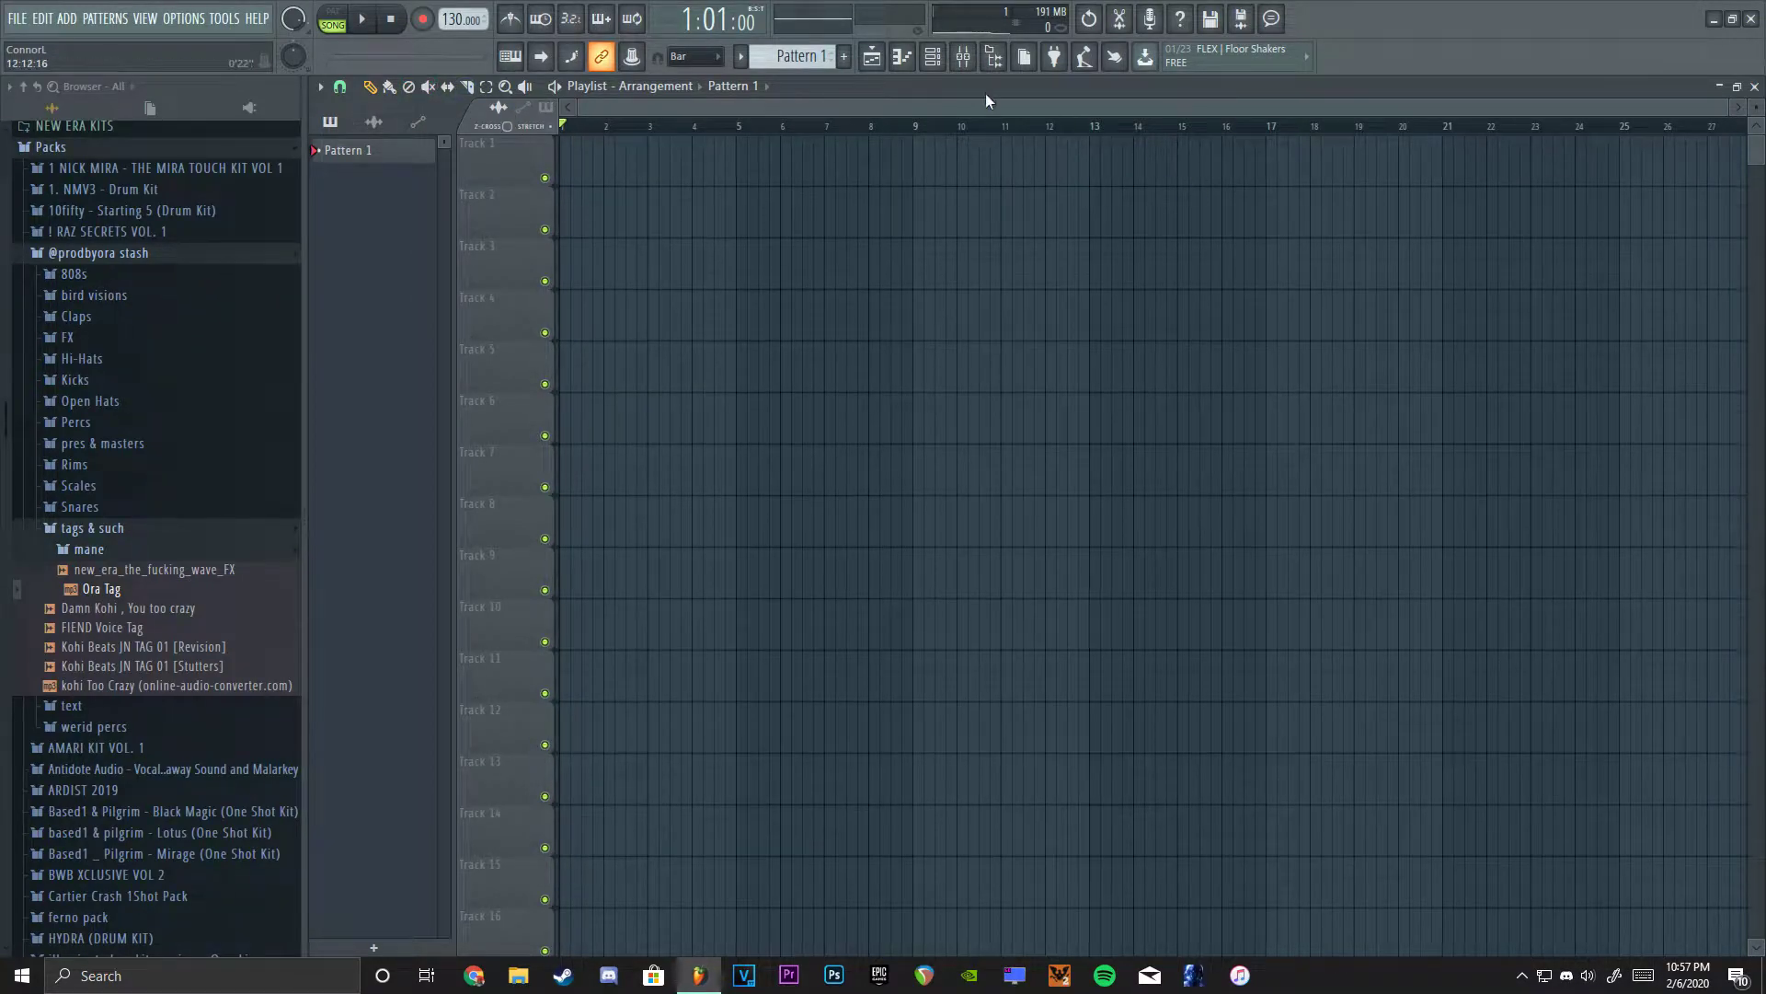
pyautogui.click(933, 55)
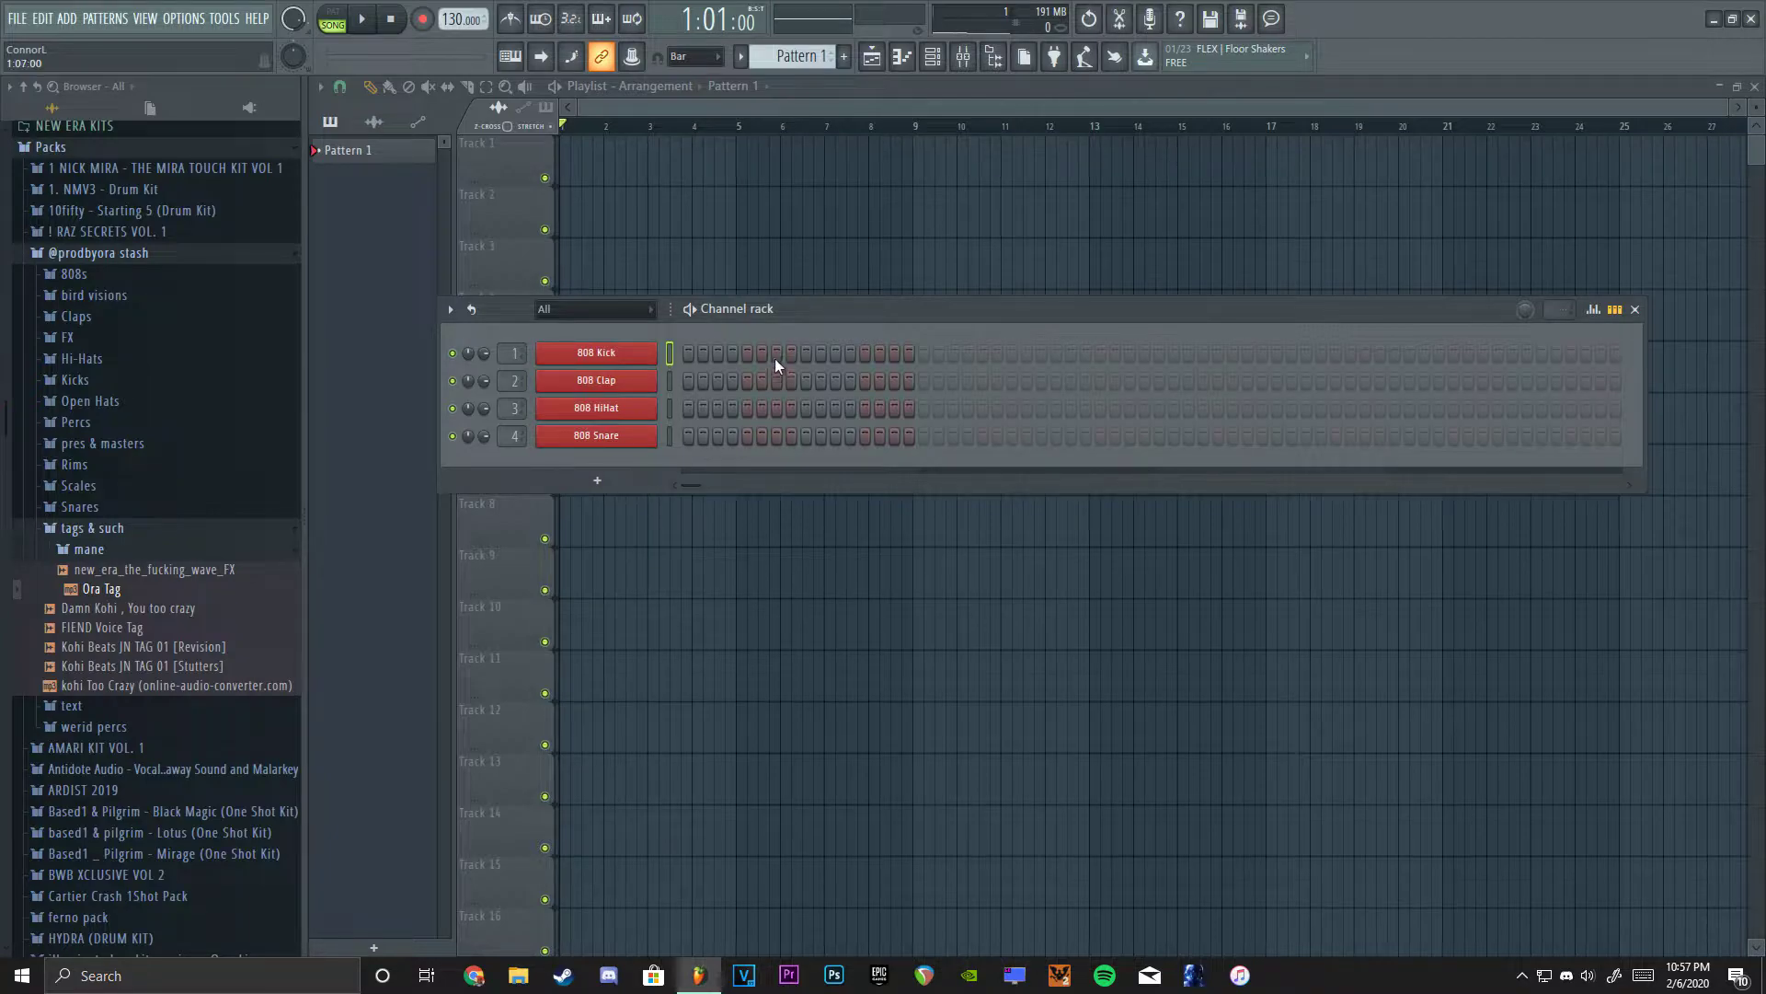
# Add an Omnisphere instrument channel and move its plugin window up and left.
pyautogui.moveTo(761, 311); pyautogui.dragTo(716, 304)
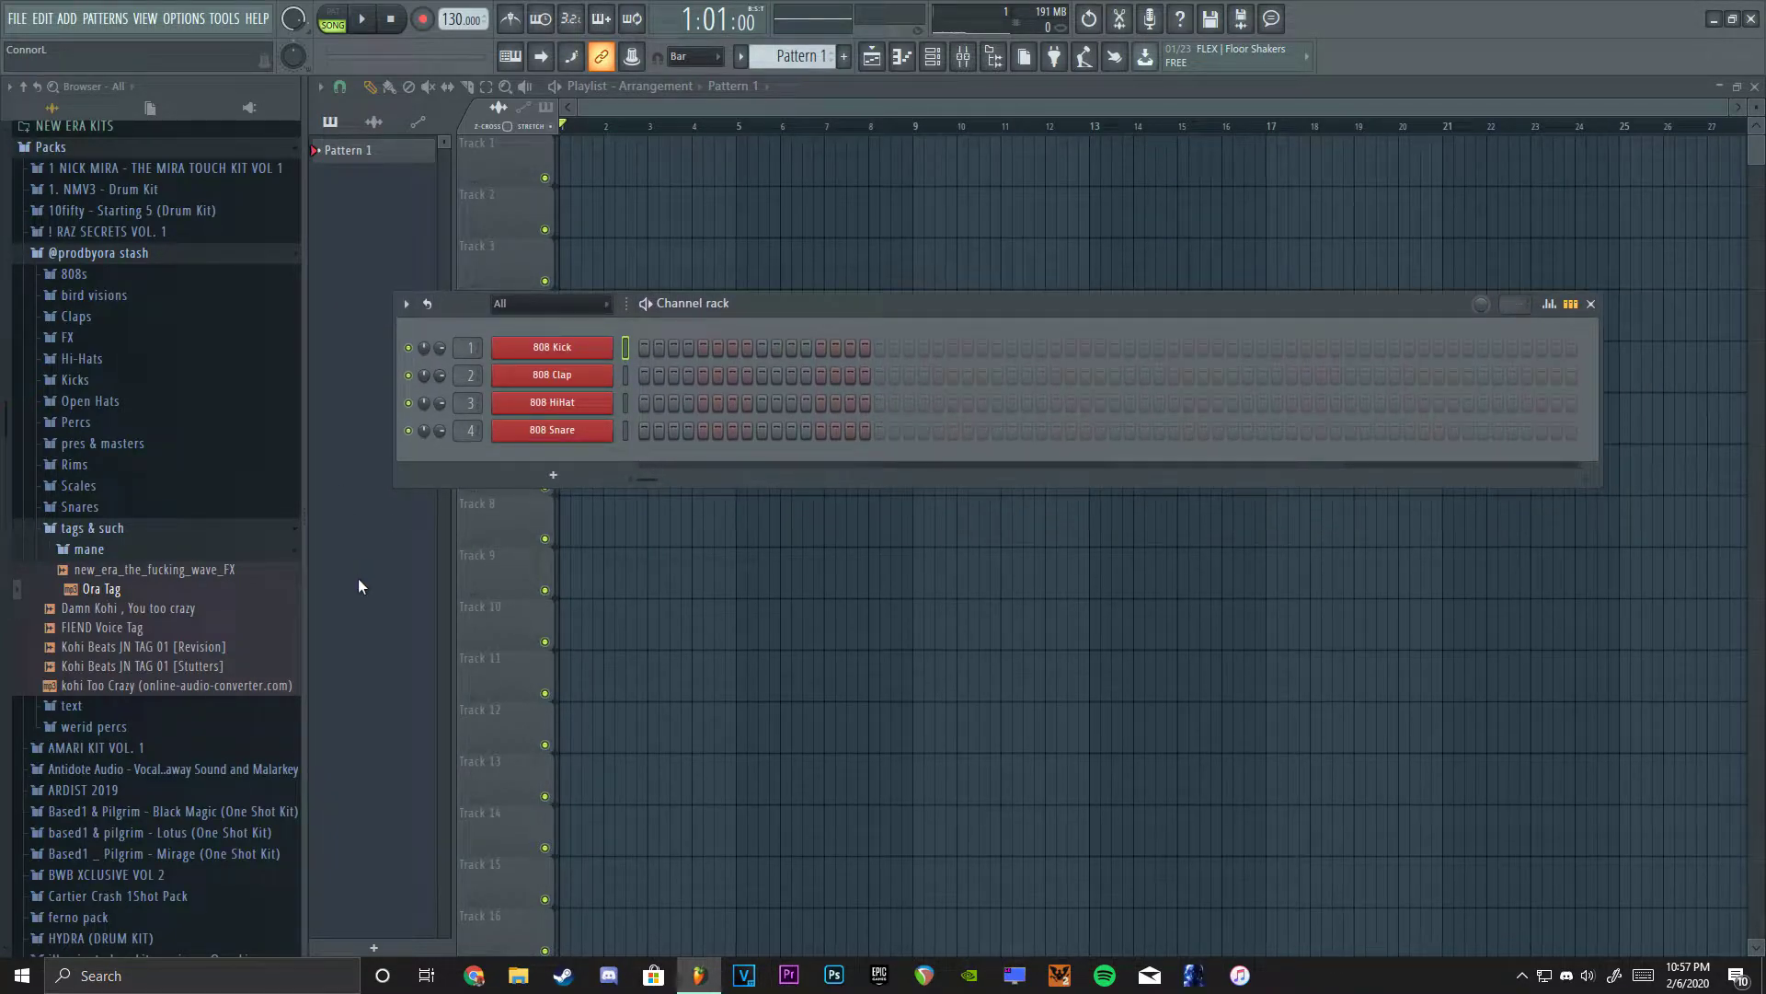
pyautogui.click(553, 475)
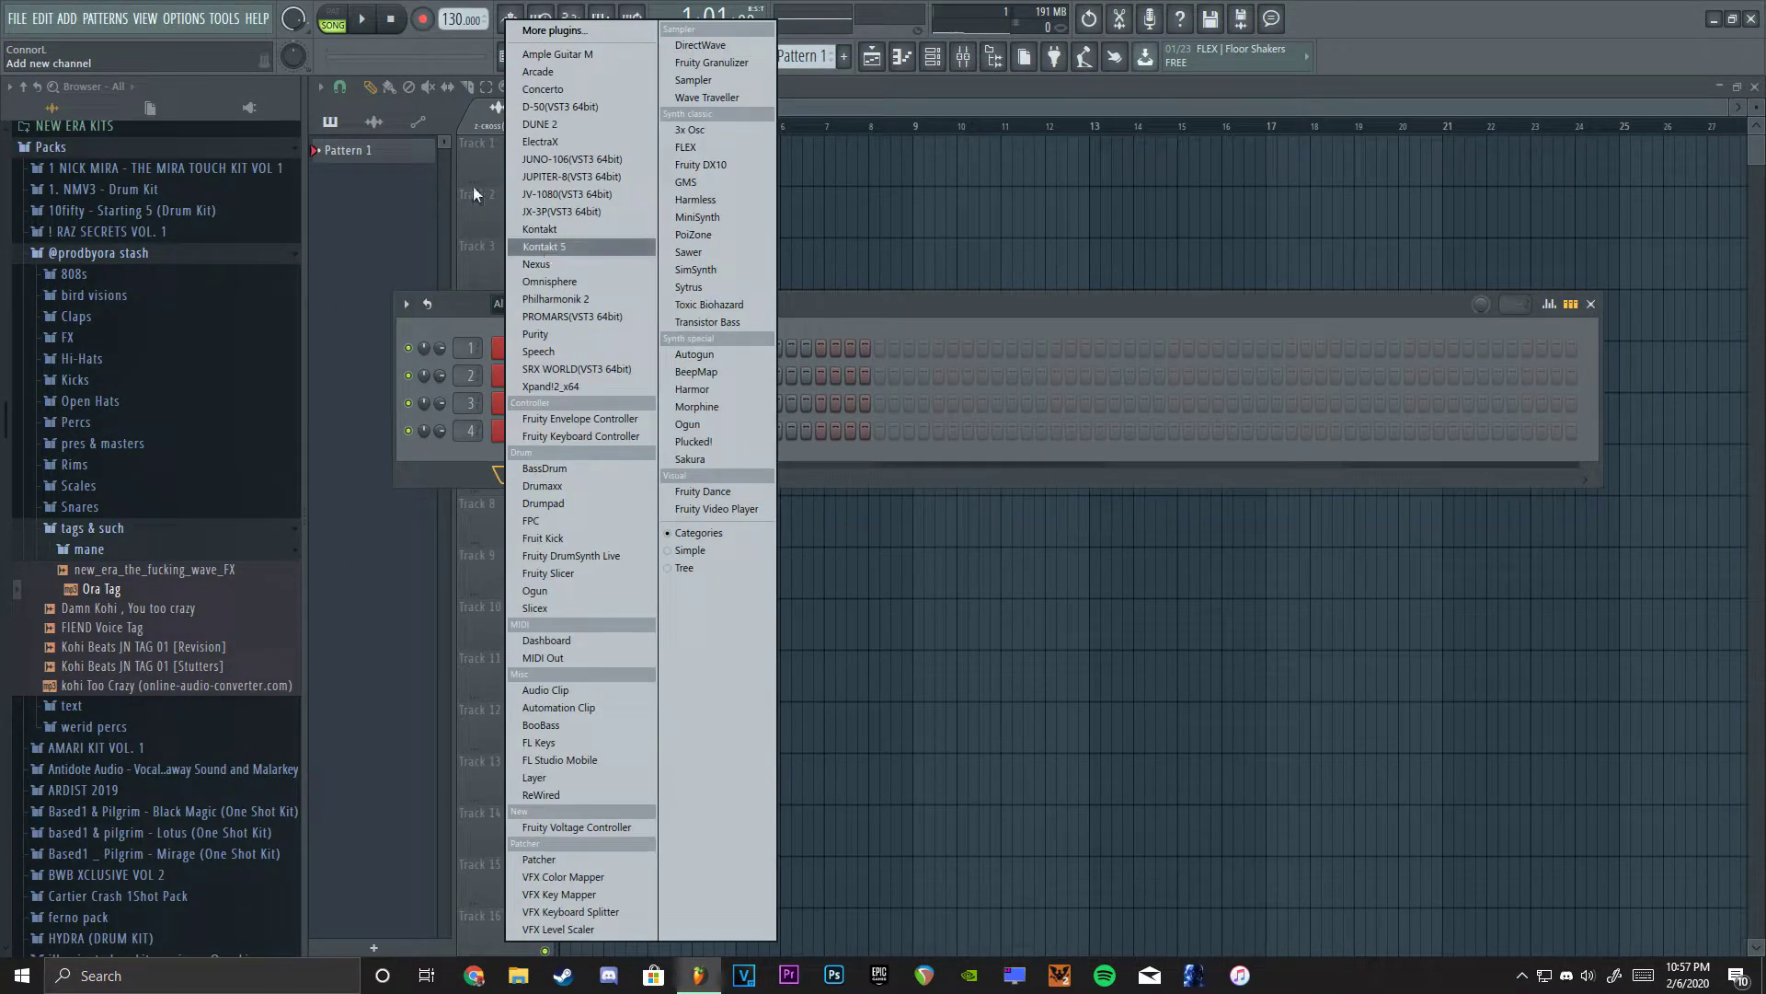
pyautogui.click(538, 280)
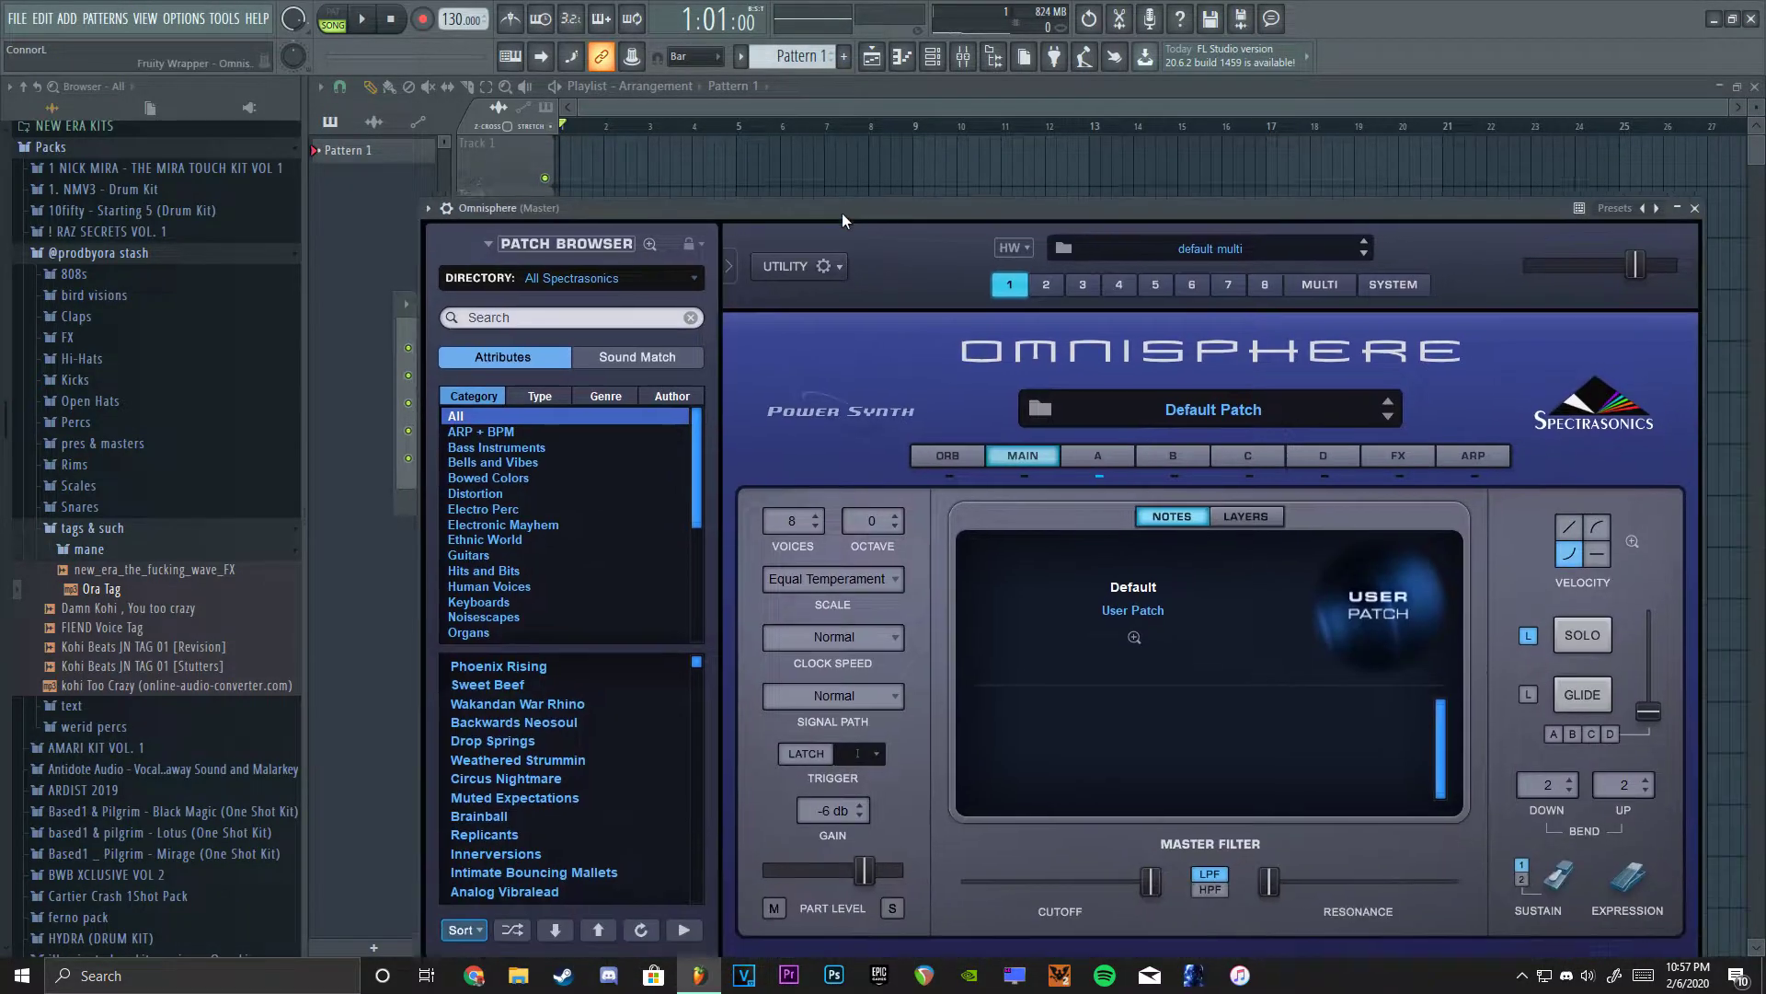
pyautogui.moveTo(842, 213); pyautogui.dragTo(769, 165)
# Filter Omnisphere's patch browser to the Keyscape Library.
pyautogui.click(391, 232)
pyautogui.click(483, 342)
pyautogui.click(455, 613)
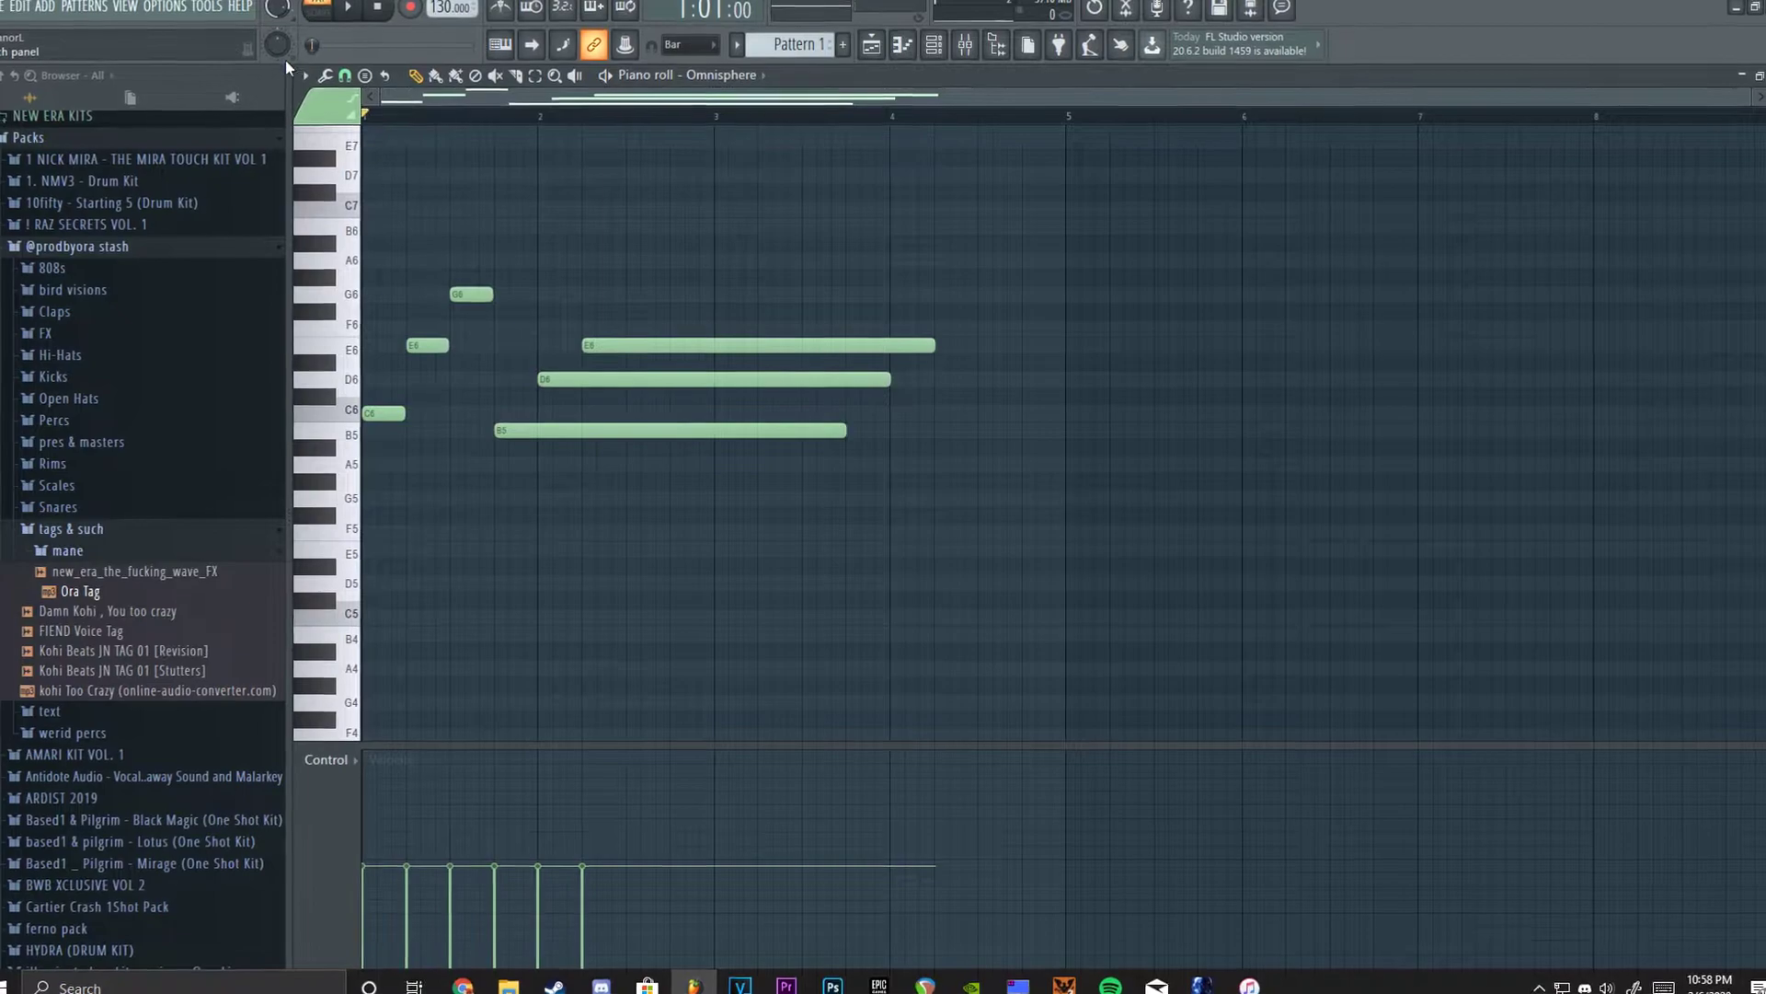
# Build the chord: raise E6 to F6, add long A5, C6 and E6, shorten bar 5's E6.
pyautogui.moveTo(615, 341); pyautogui.dragTo(615, 326)
pyautogui.click(732, 461)
pyautogui.click(739, 411)
pyautogui.click(759, 341)
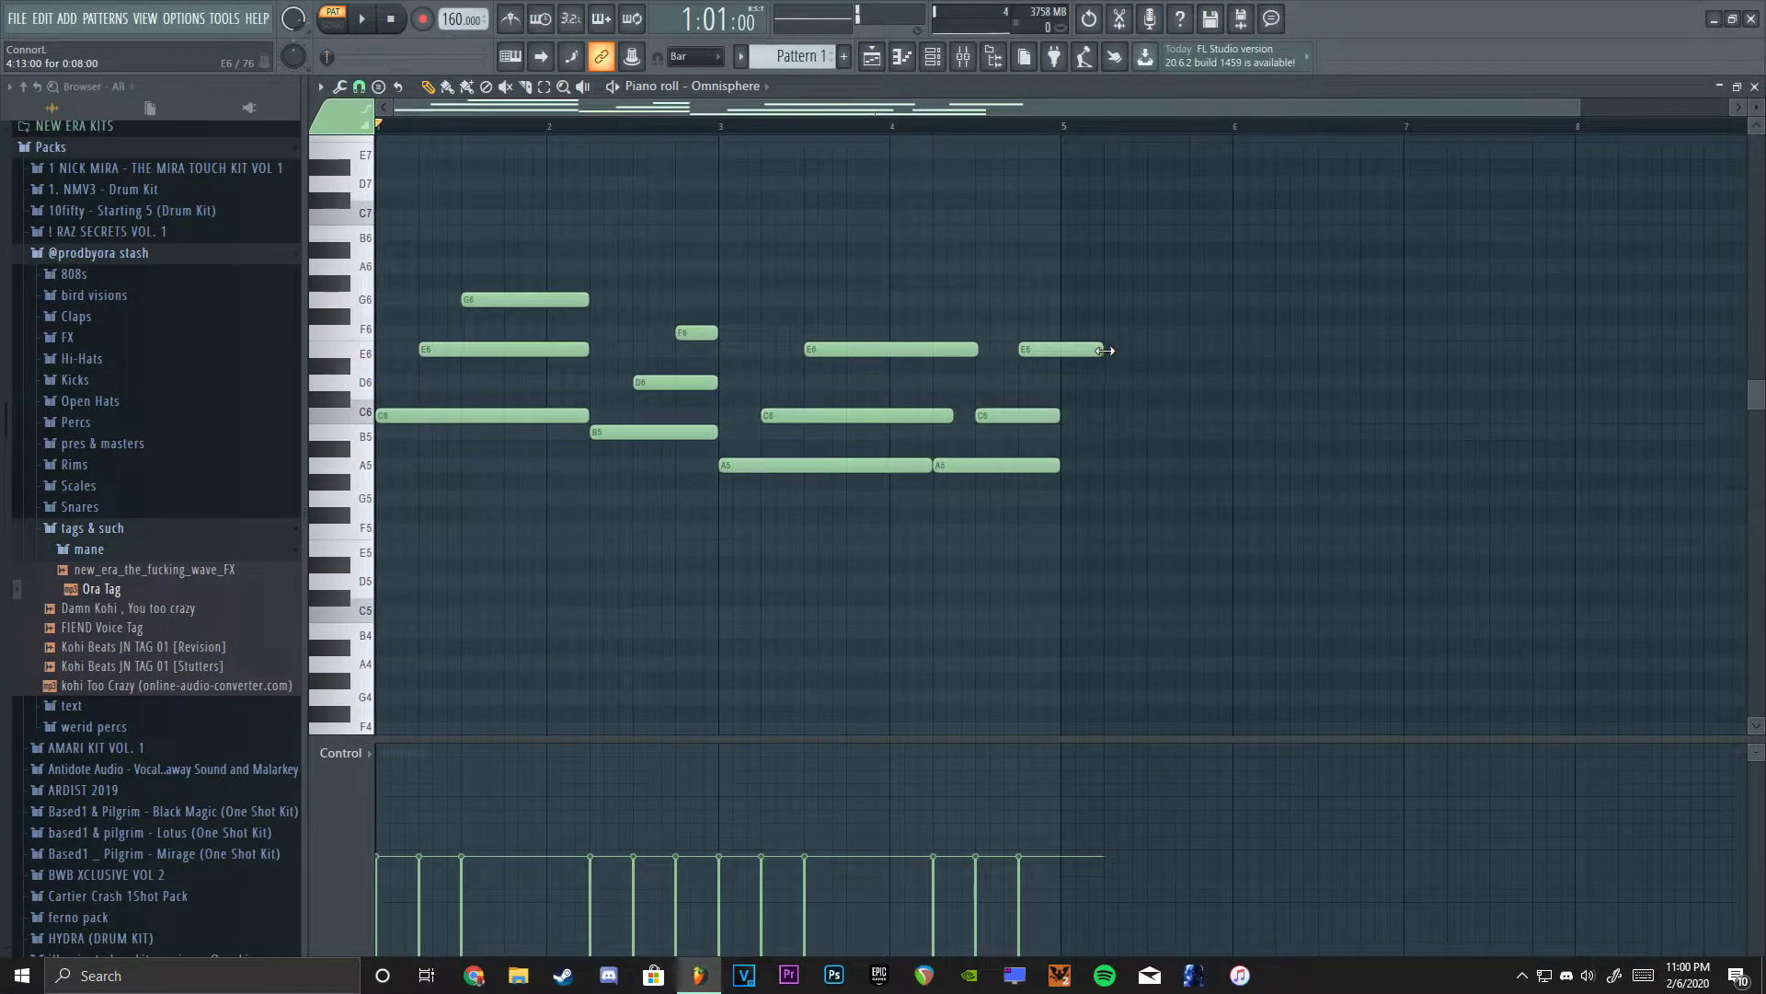
pyautogui.moveTo(1106, 352); pyautogui.dragTo(1045, 354)
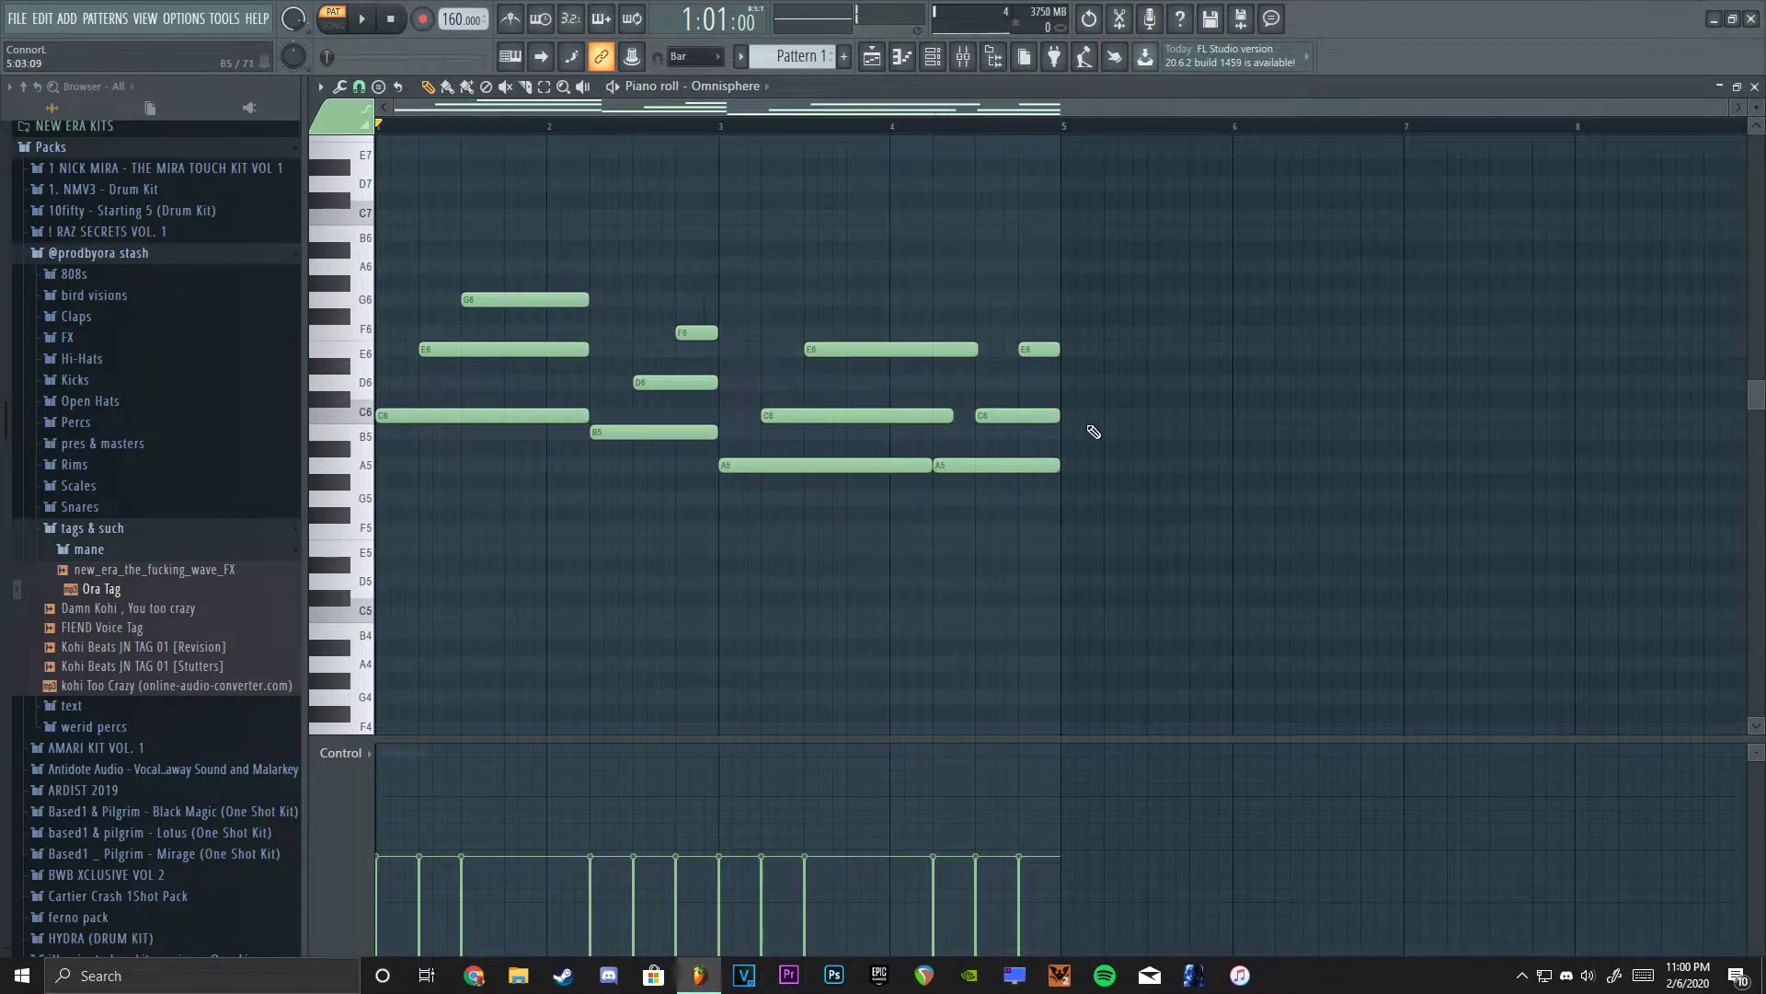
pyautogui.scroll(-2, 829, 421)
# Select the lower C6, B5 and A5 notes, shift them down an octave, and play back.
pyautogui.moveTo(445, 364); pyautogui.dragTo(974, 512)
pyautogui.moveTo(501, 362); pyautogui.dragTo(802, 484)
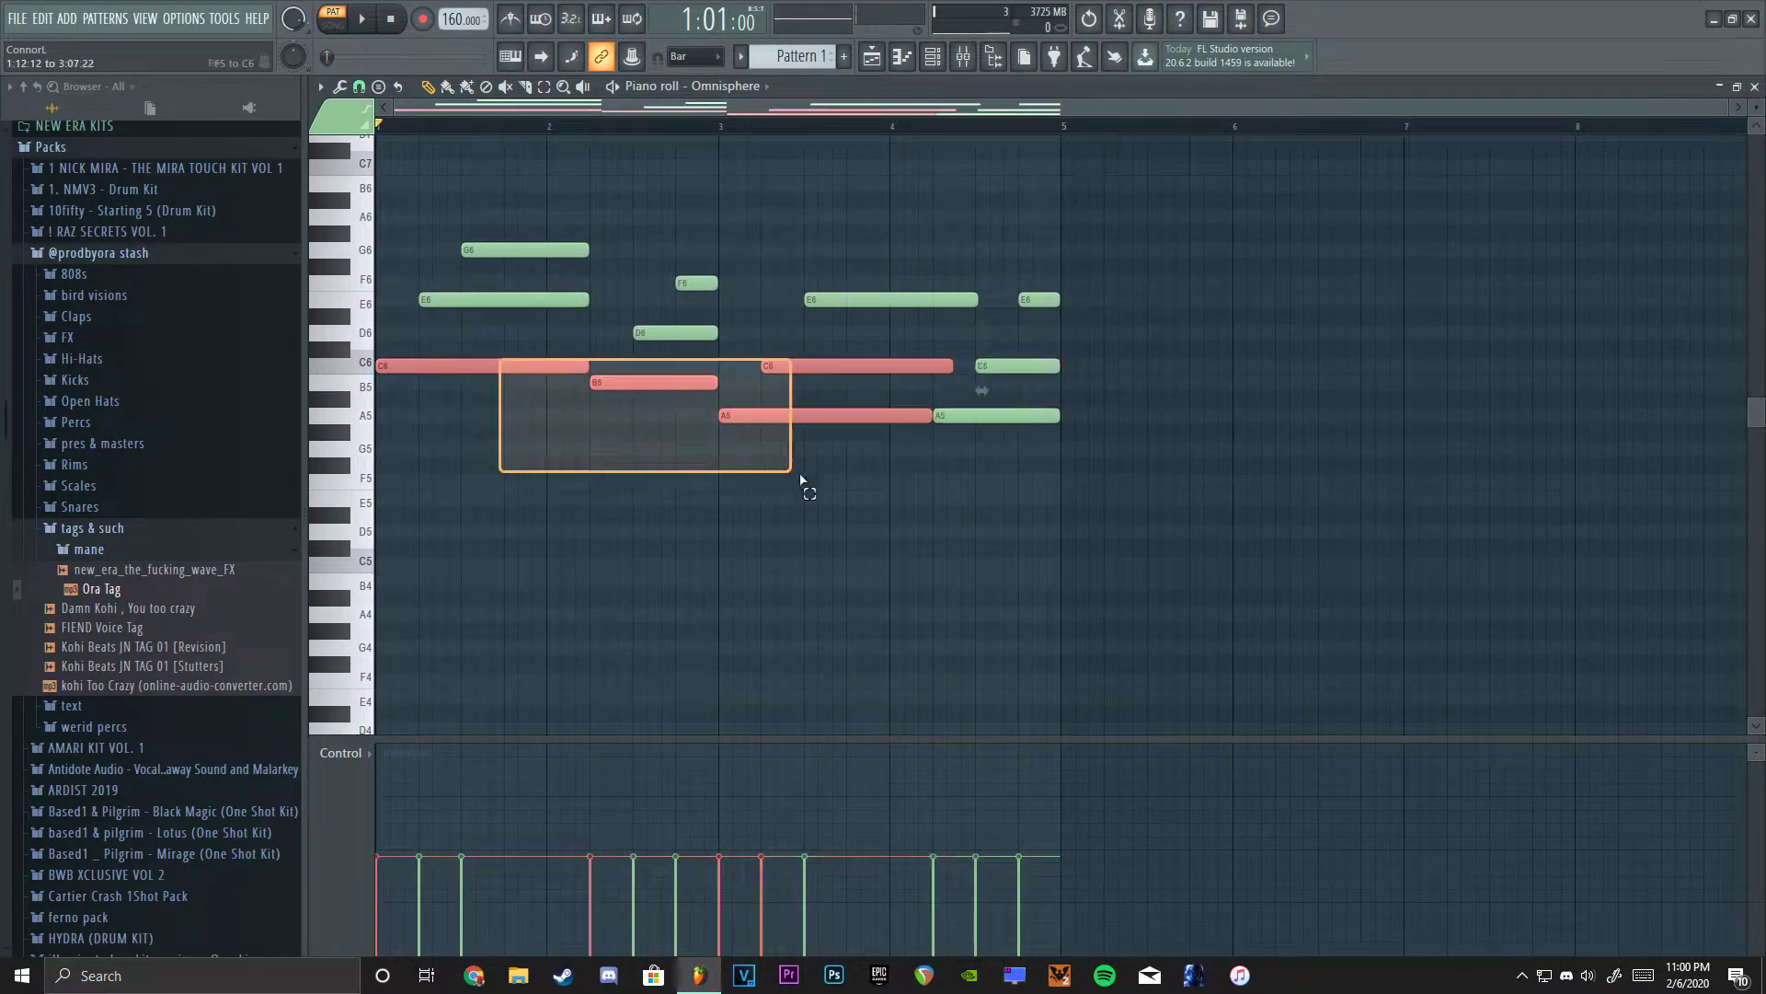
pyautogui.keyDown('shift'); pyautogui.click(953, 416); pyautogui.keyUp('shift')
pyautogui.hotkey('ctrl', 'Down')
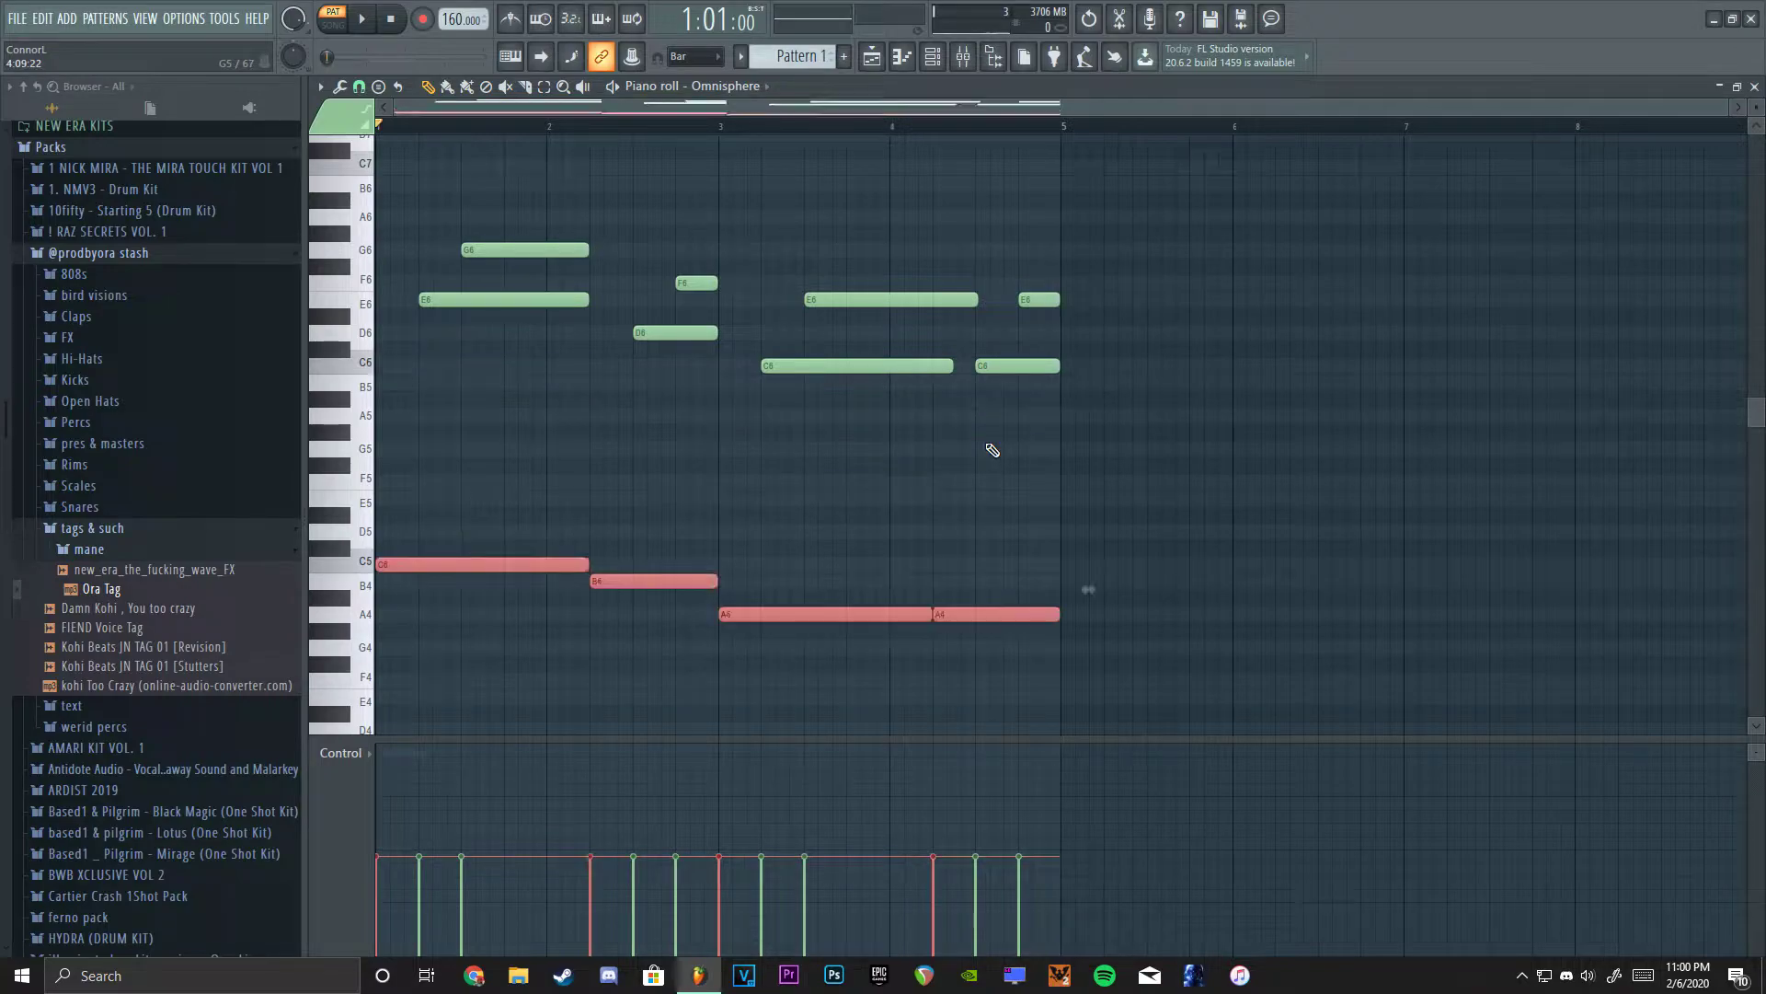
pyautogui.hotkey('ctrl', 'd')
pyautogui.scroll(2, 828, 553)
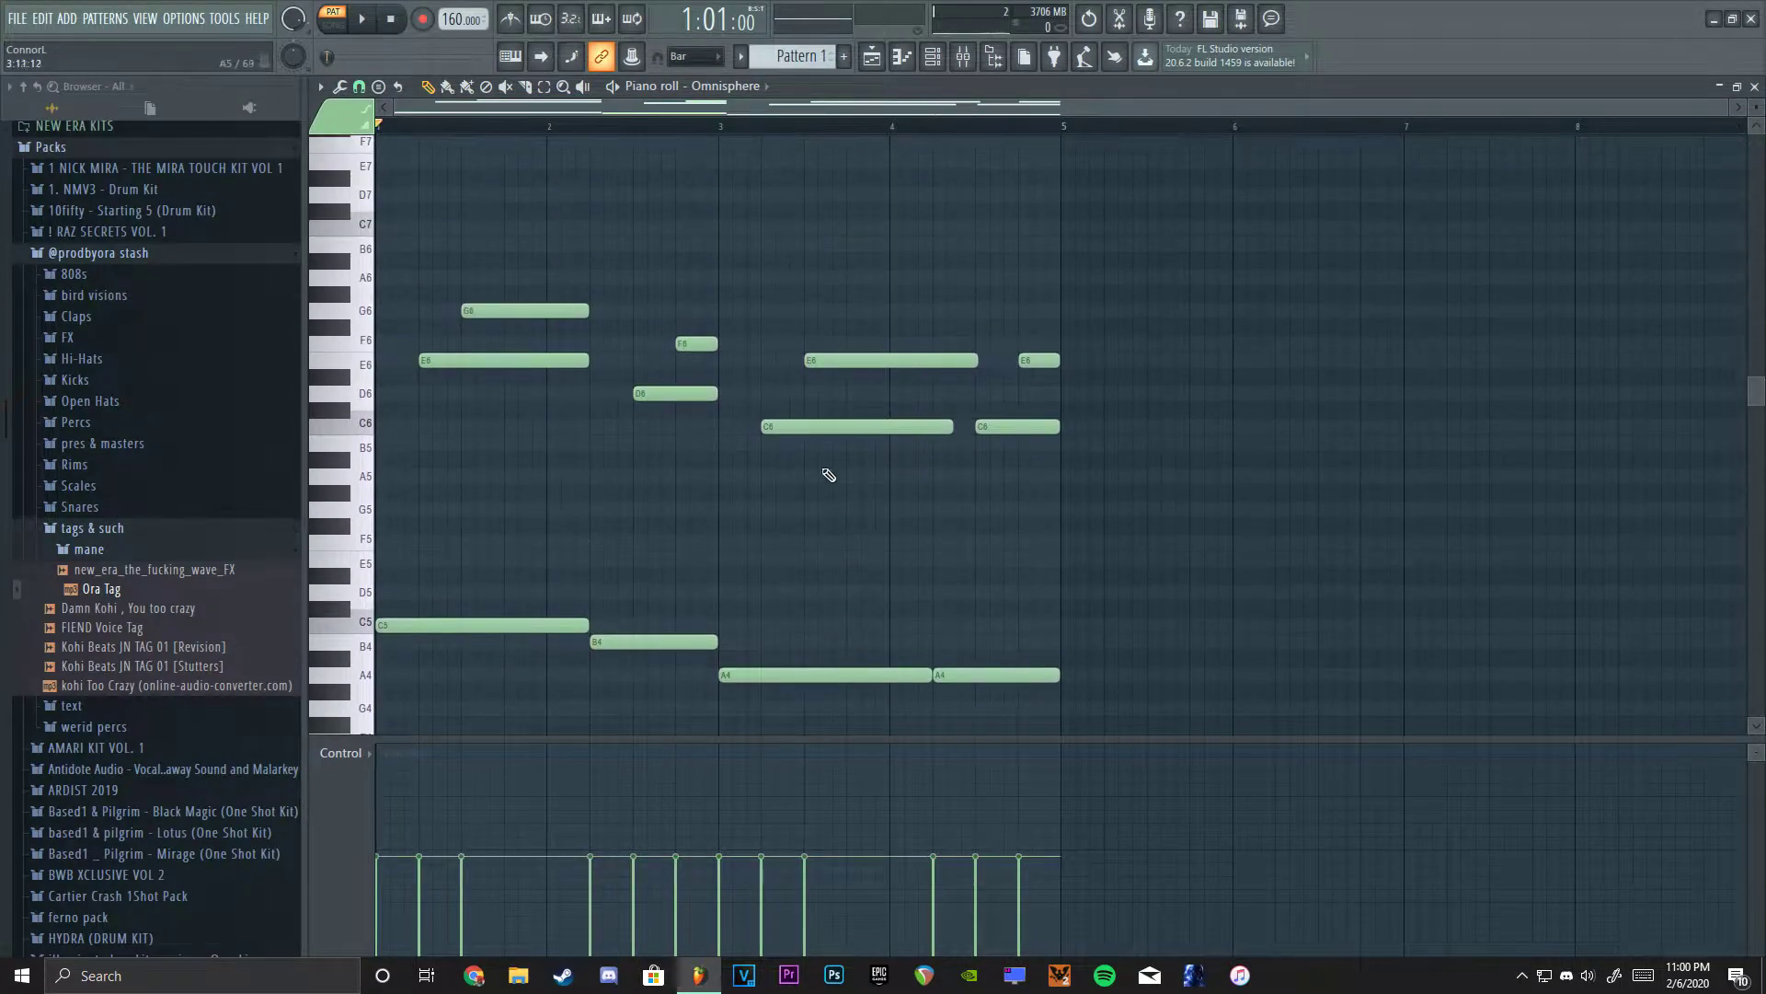
pyautogui.scroll(-3, 642, 372)
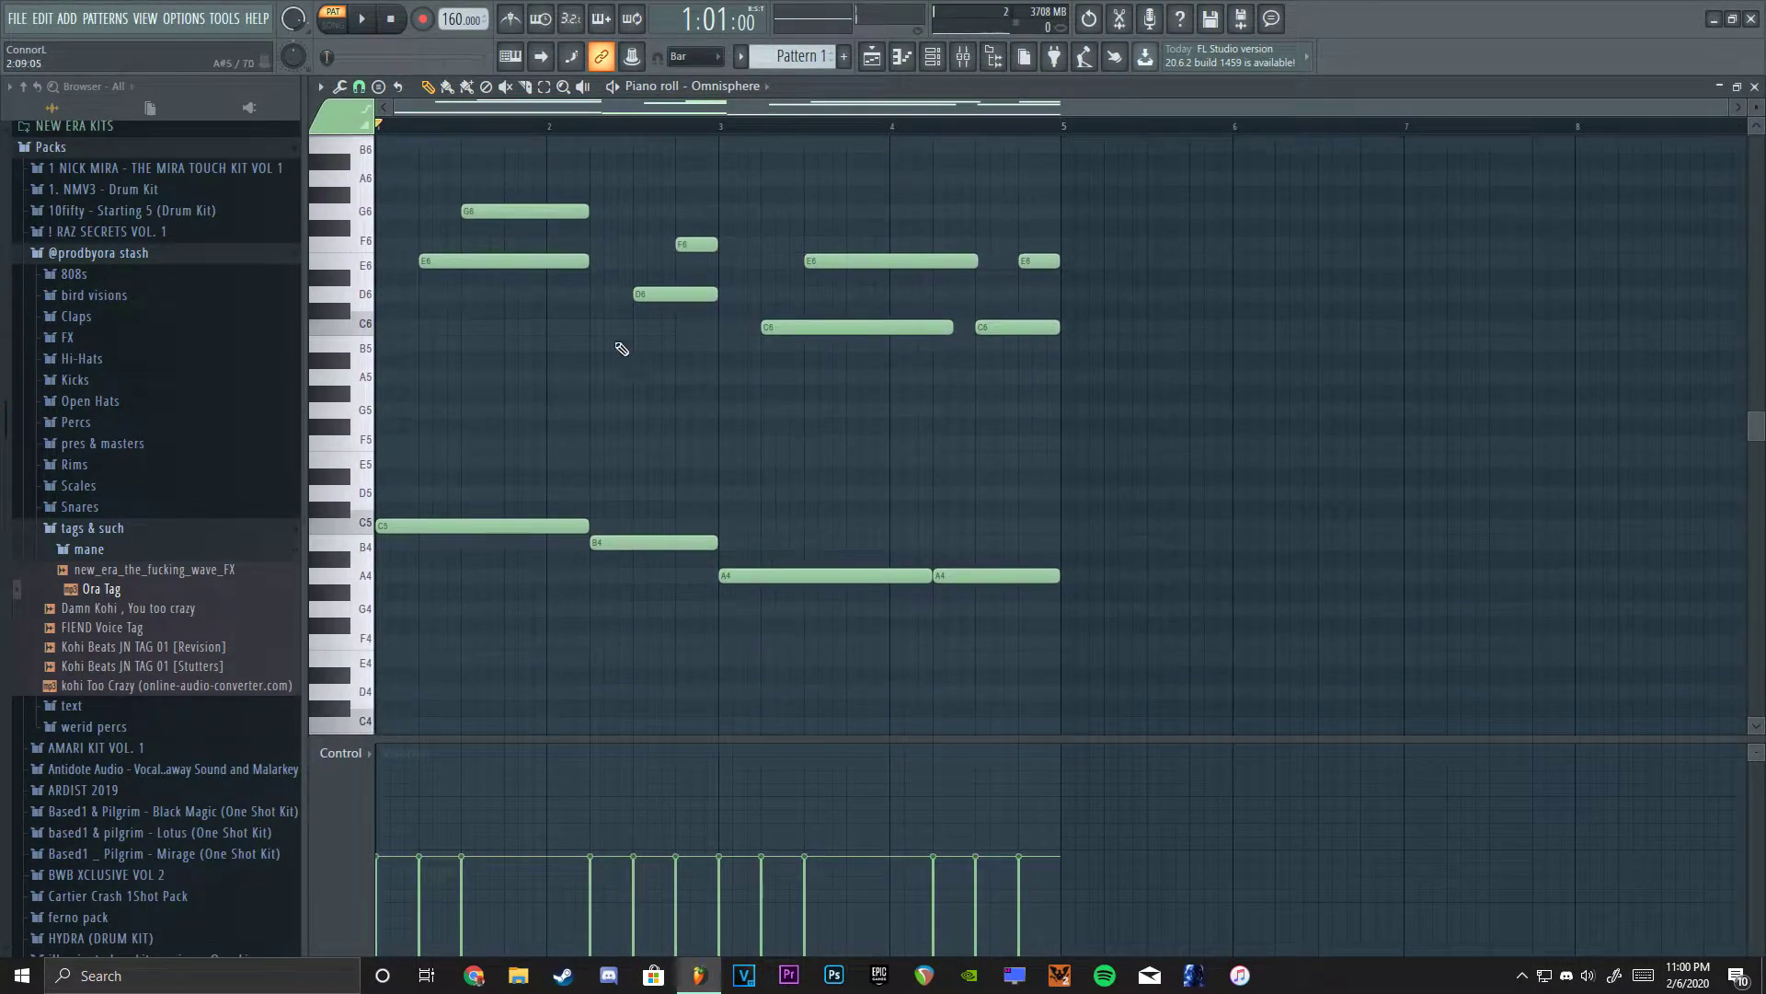
pyautogui.scroll(3, 610, 483)
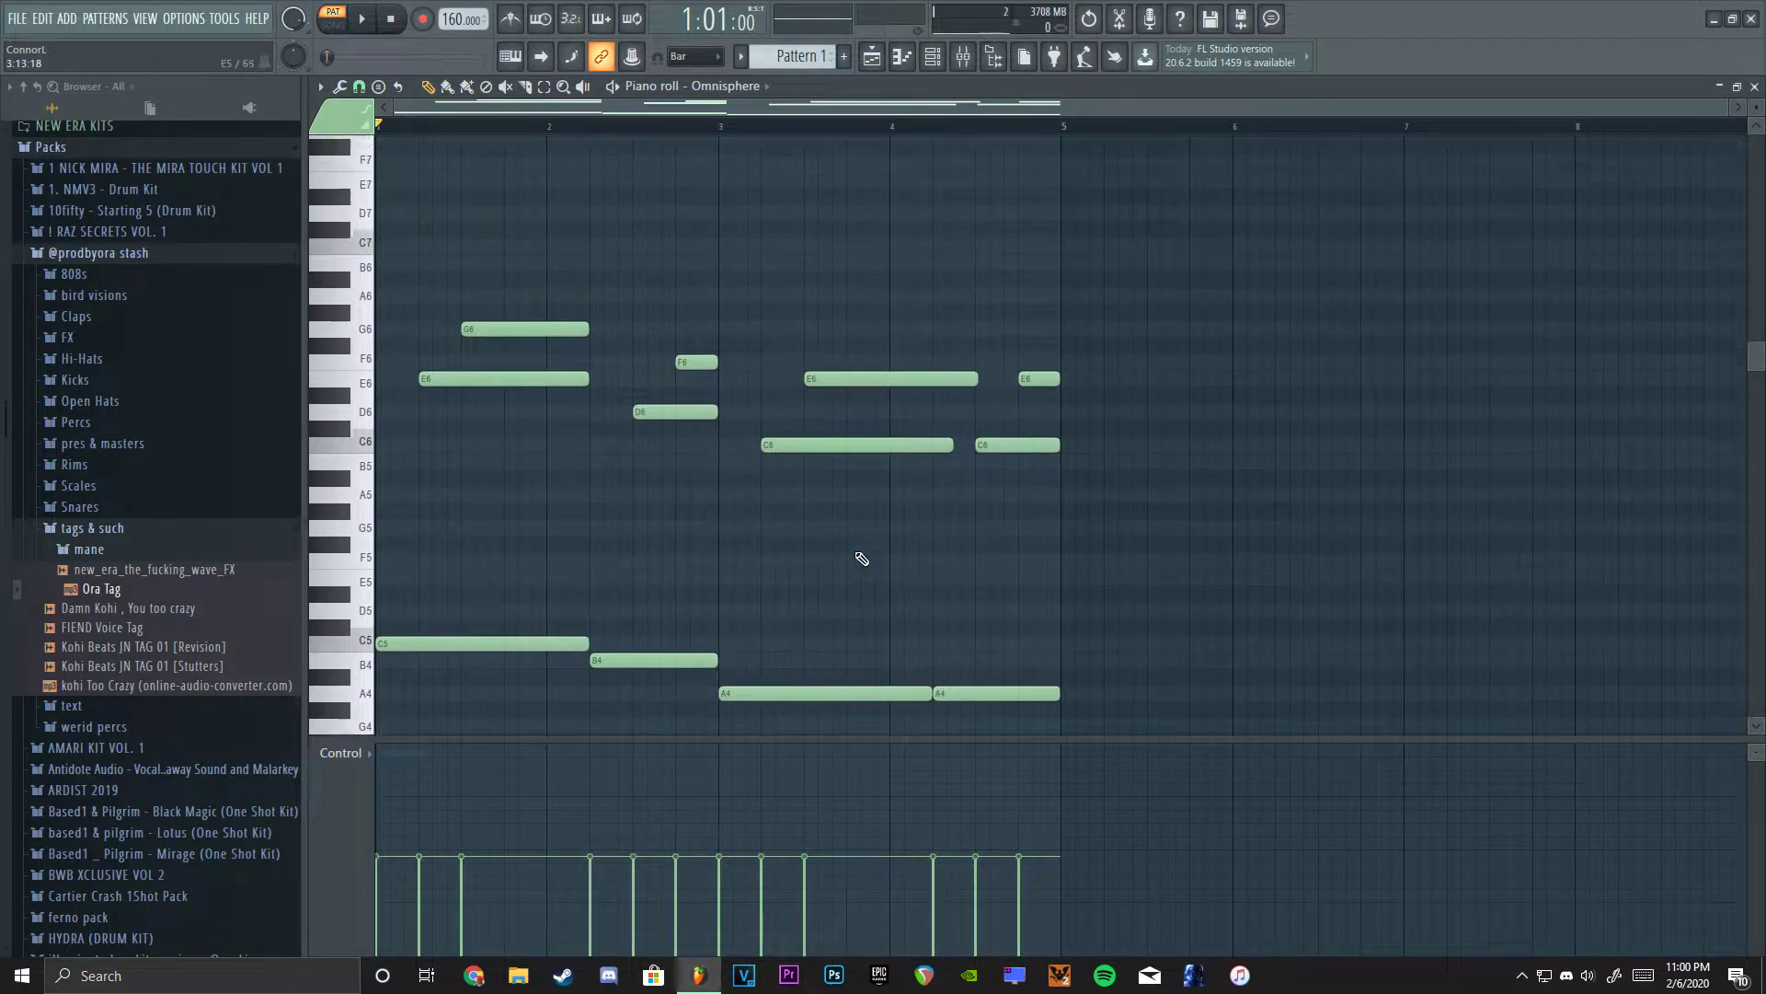
pyautogui.scroll(3, 788, 553)
pyautogui.press('space')
pyautogui.press('space')
pyautogui.scroll(4, 471, 464)
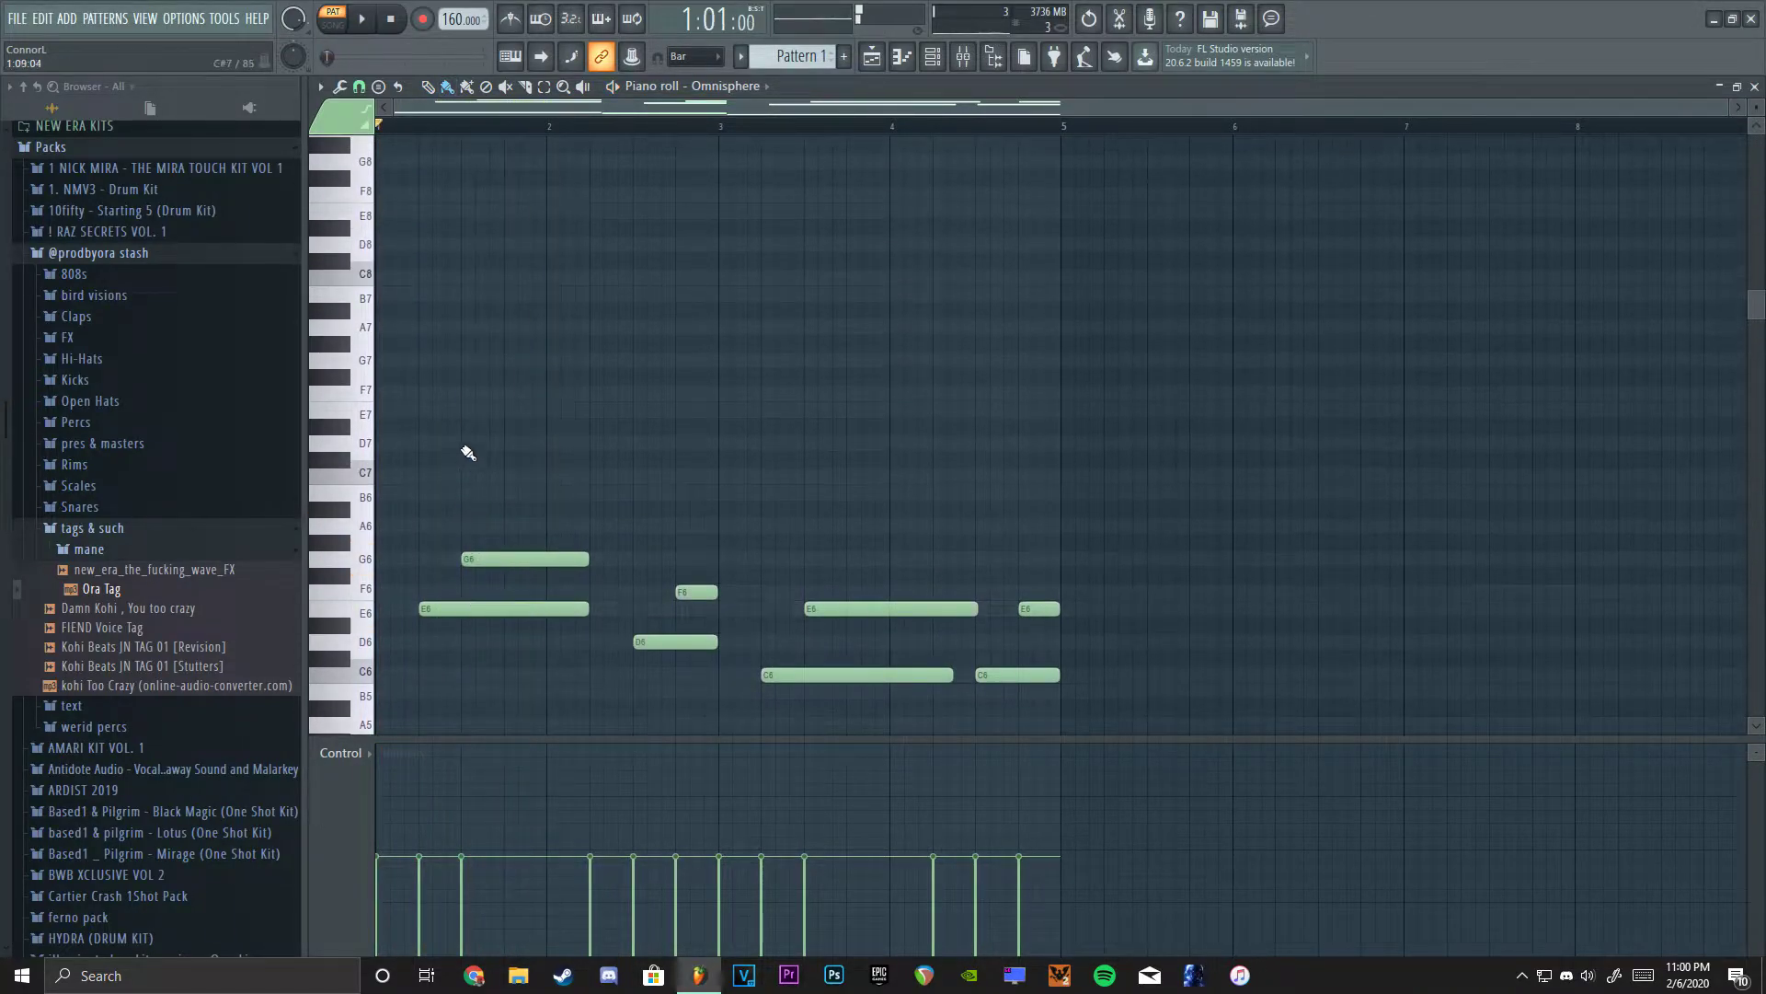
pyautogui.click(469, 427)
# Remove the trial note and start the top melody with E7 and D7 notes.
pyautogui.rightClick(477, 426)
pyautogui.scroll(-2, 424, 225)
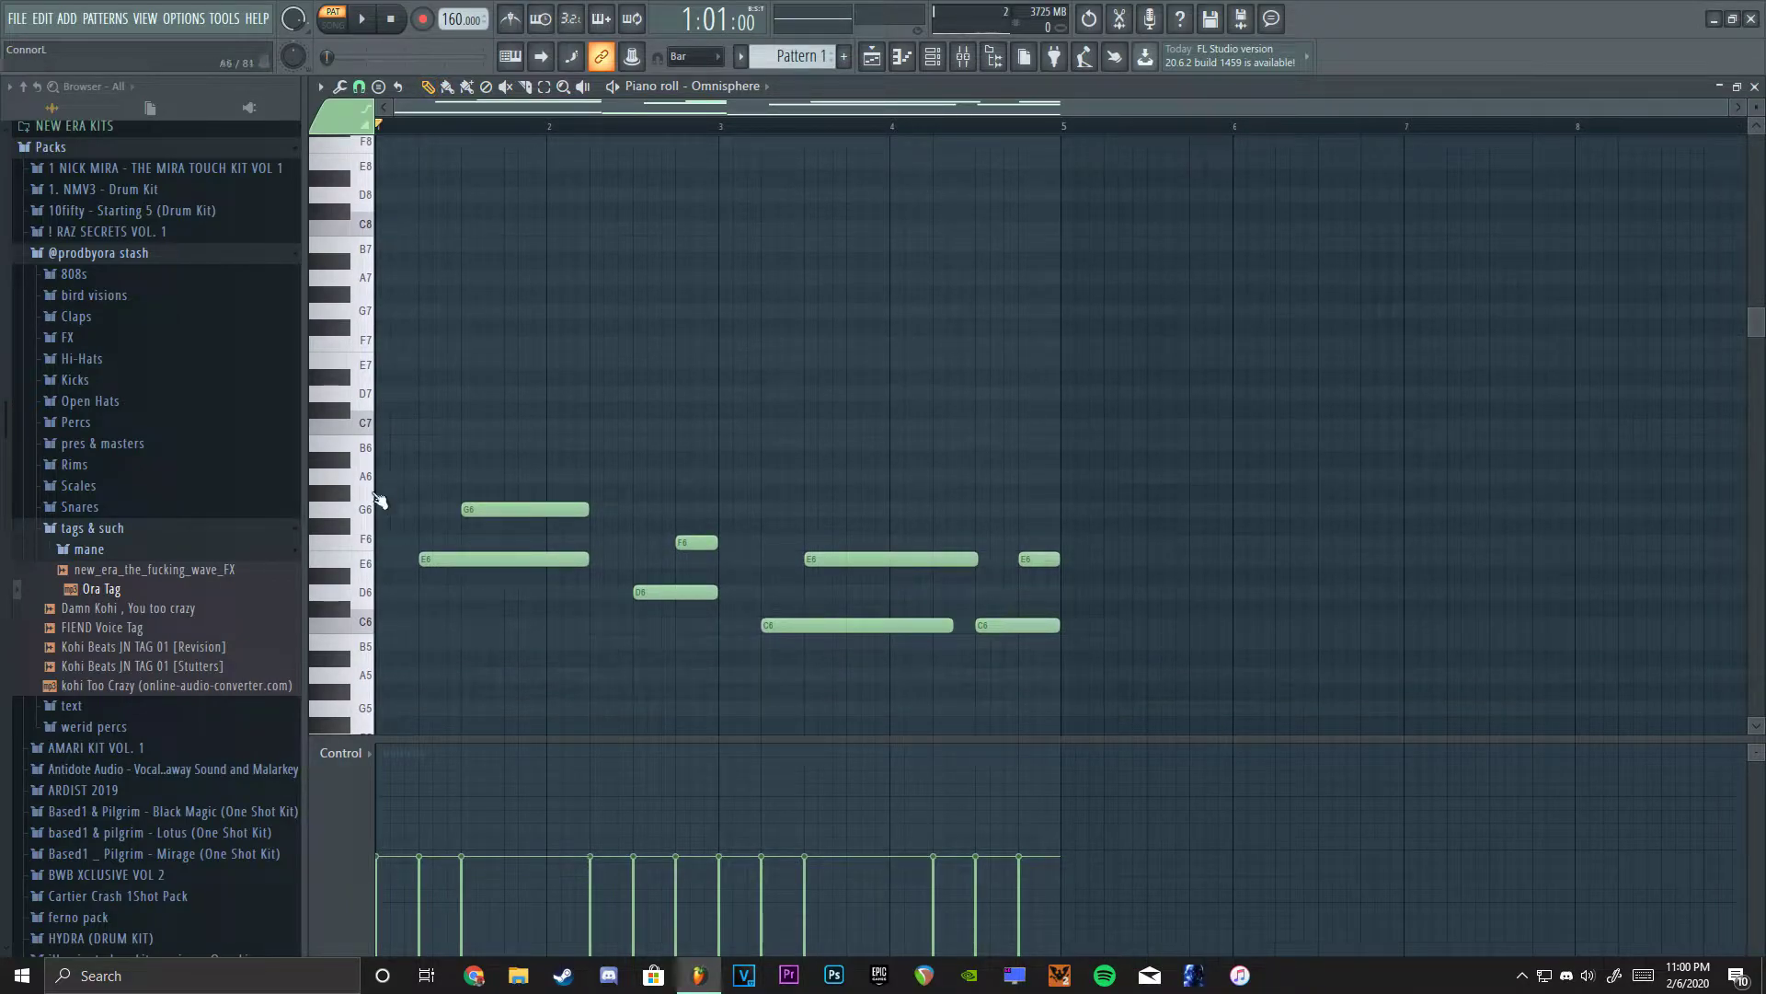
pyautogui.click(384, 360)
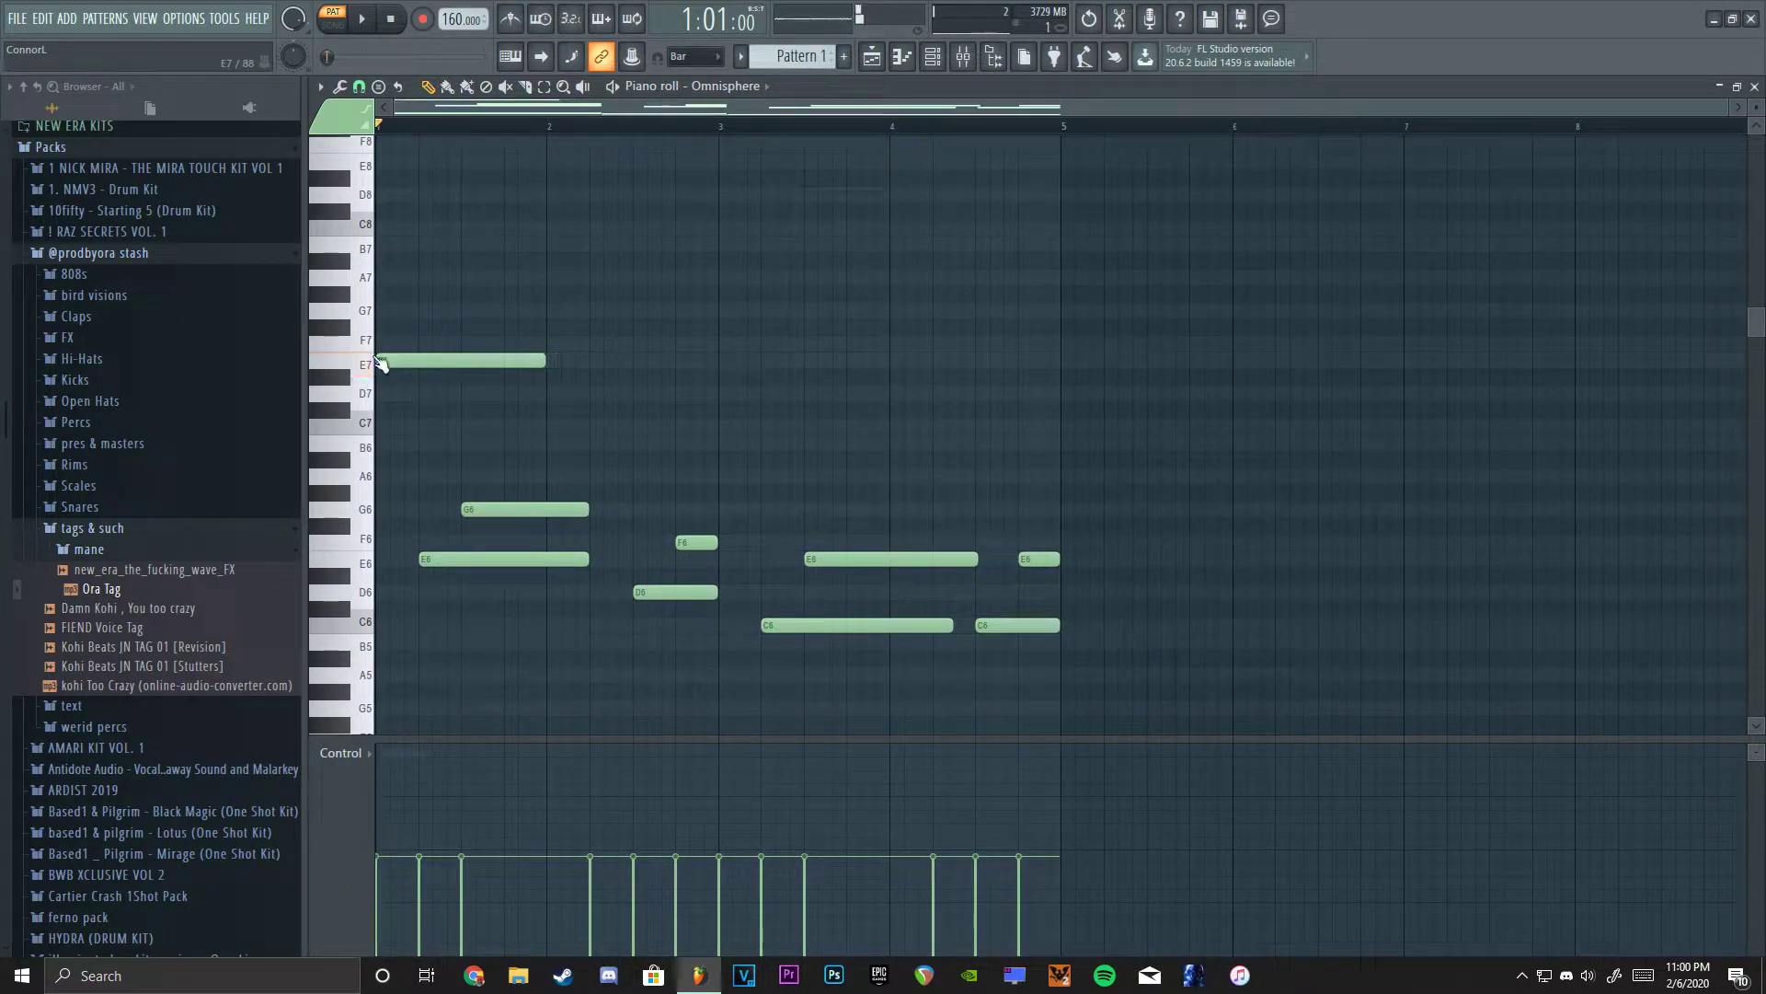
pyautogui.press('space')
pyautogui.click(593, 396)
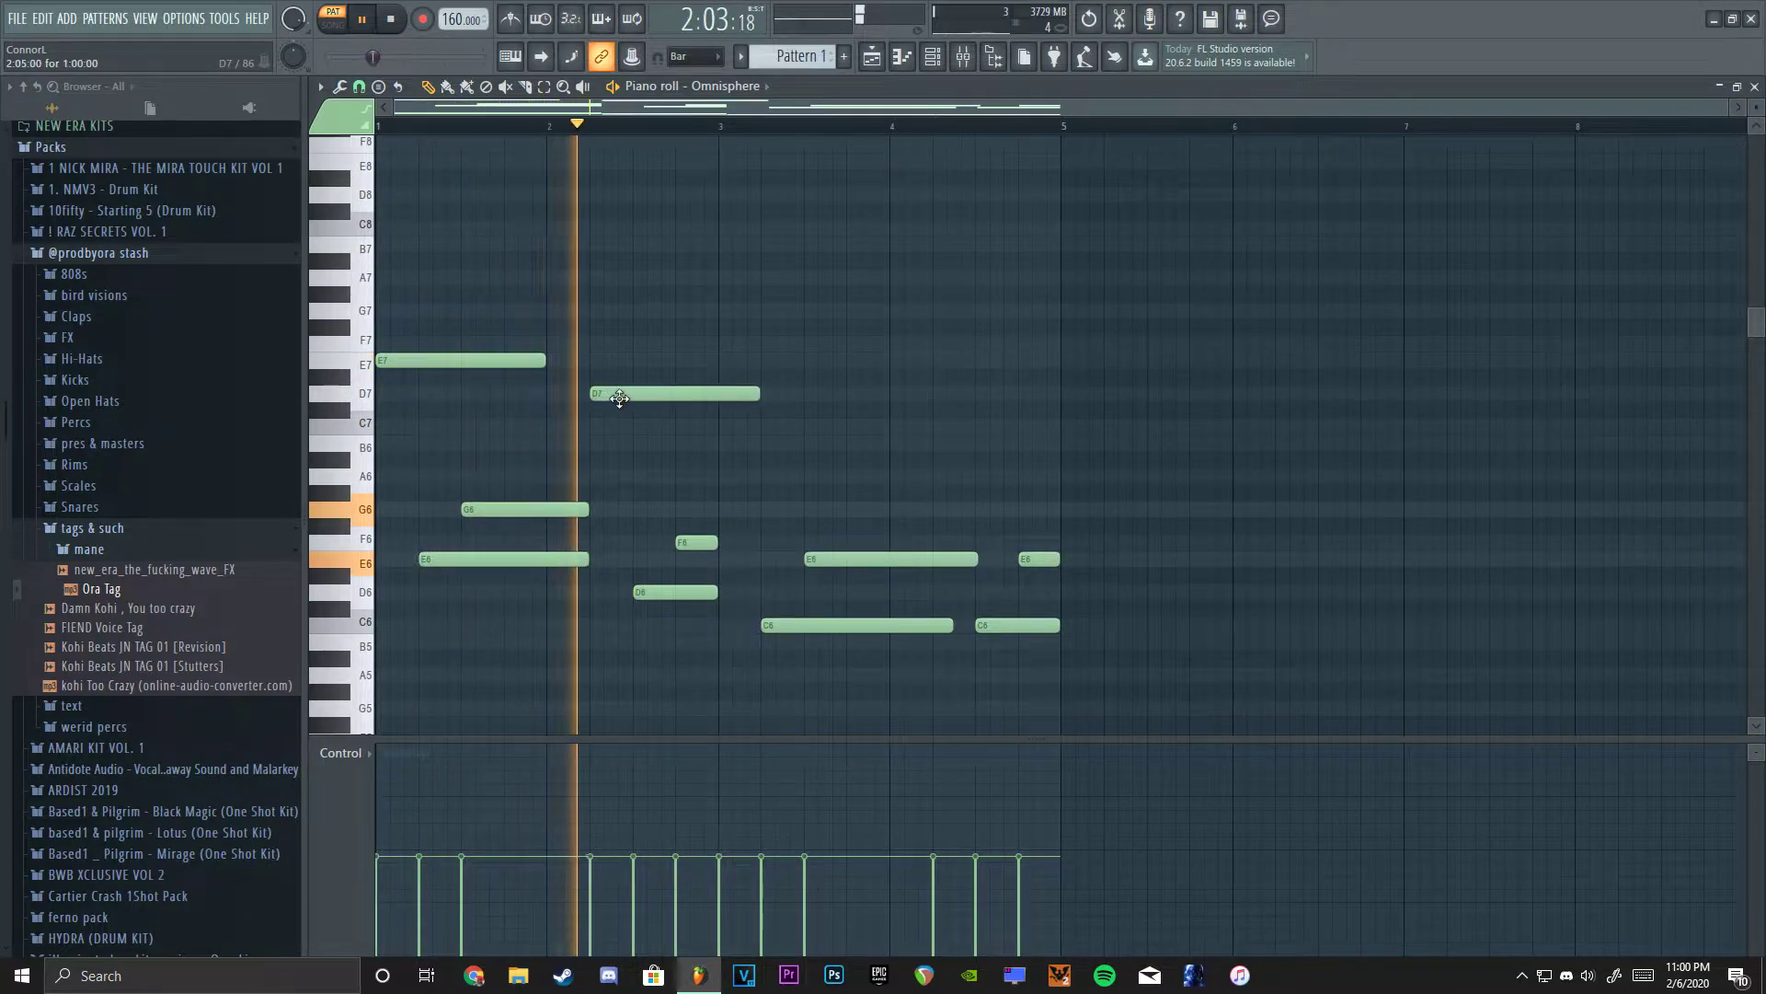
pyautogui.press('space')
# Add an F7 note and make the four top melody notes legato.
pyautogui.click(637, 362)
pyautogui.rightClick(637, 364)
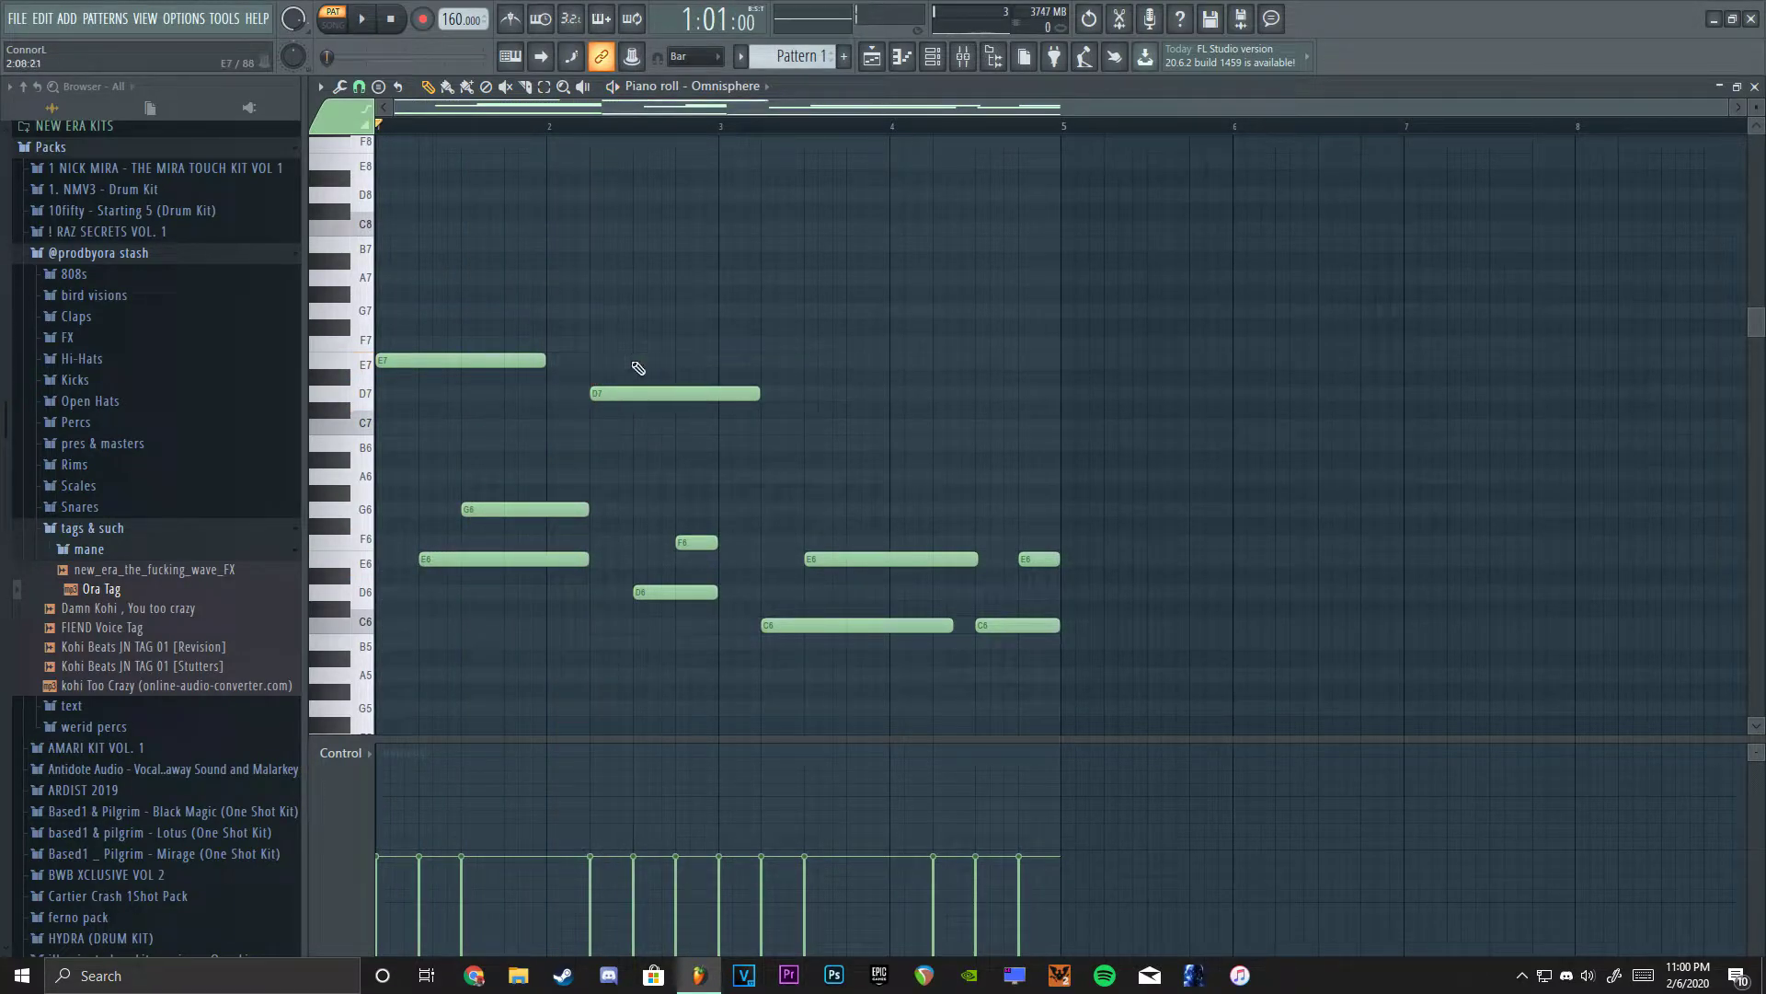
pyautogui.click(637, 362)
pyautogui.moveTo(668, 347); pyautogui.dragTo(674, 348)
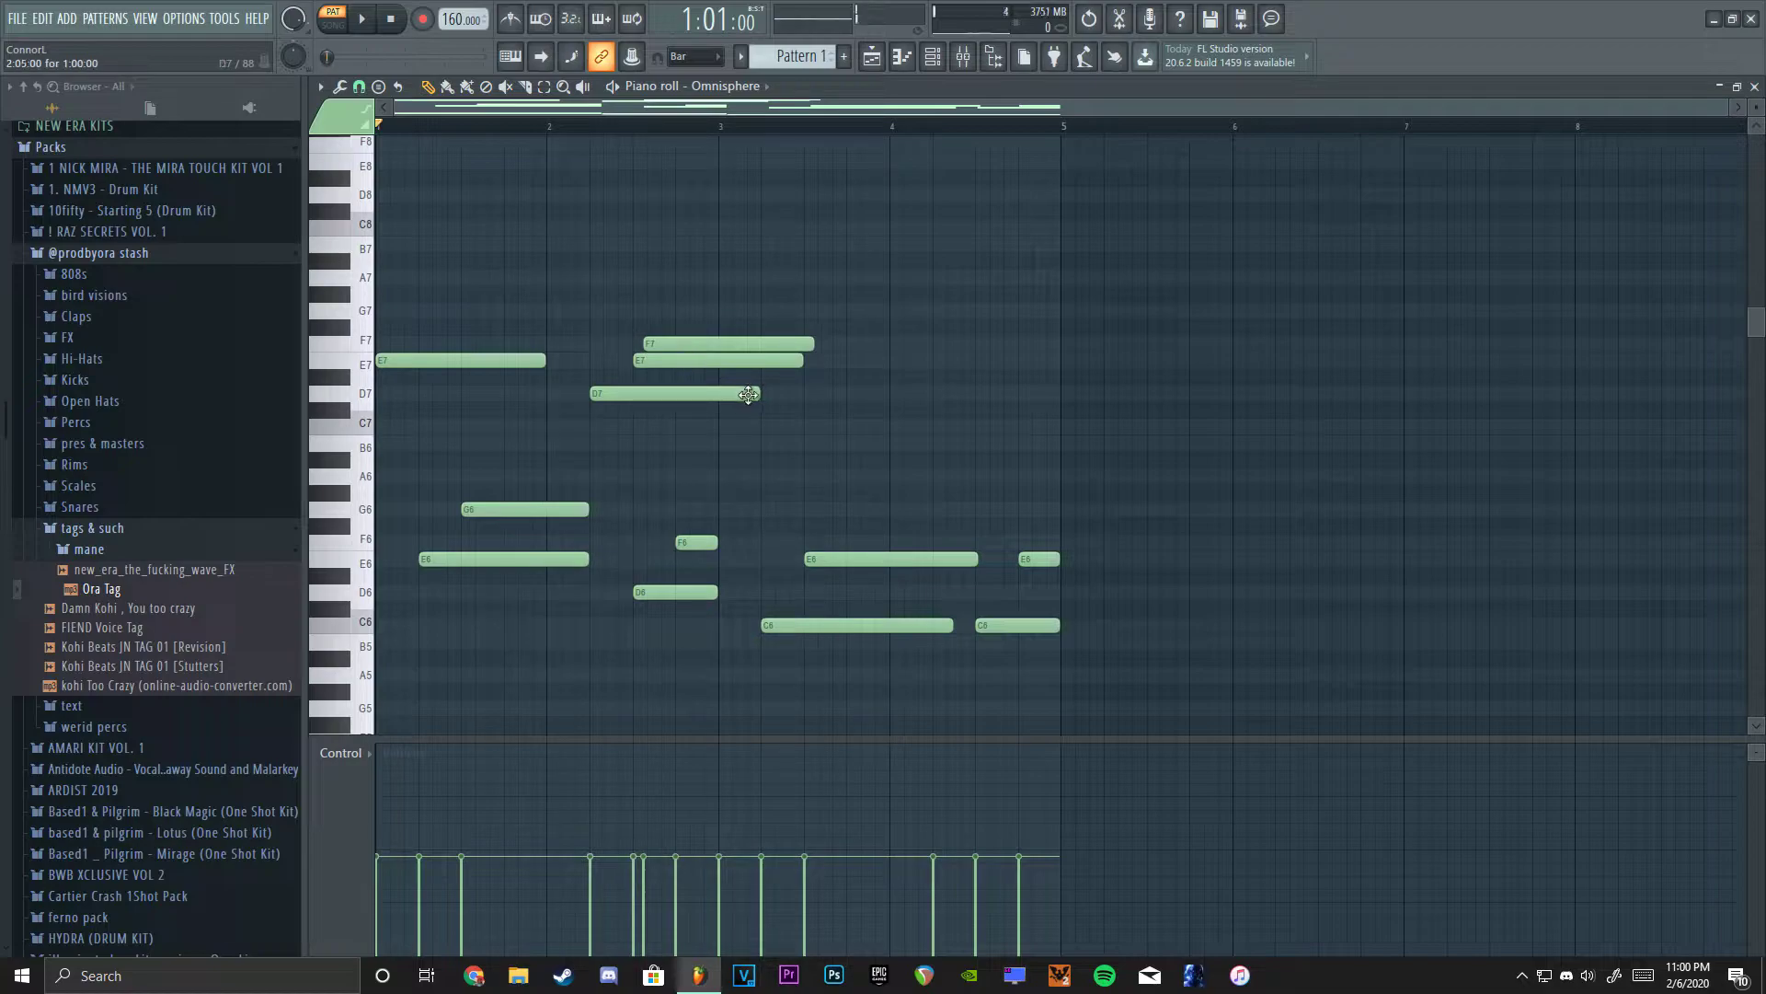
pyautogui.moveTo(822, 331); pyautogui.dragTo(517, 418)
pyautogui.hotkey('ctrl', 'l')
pyautogui.hotkey('ctrl', 'd')
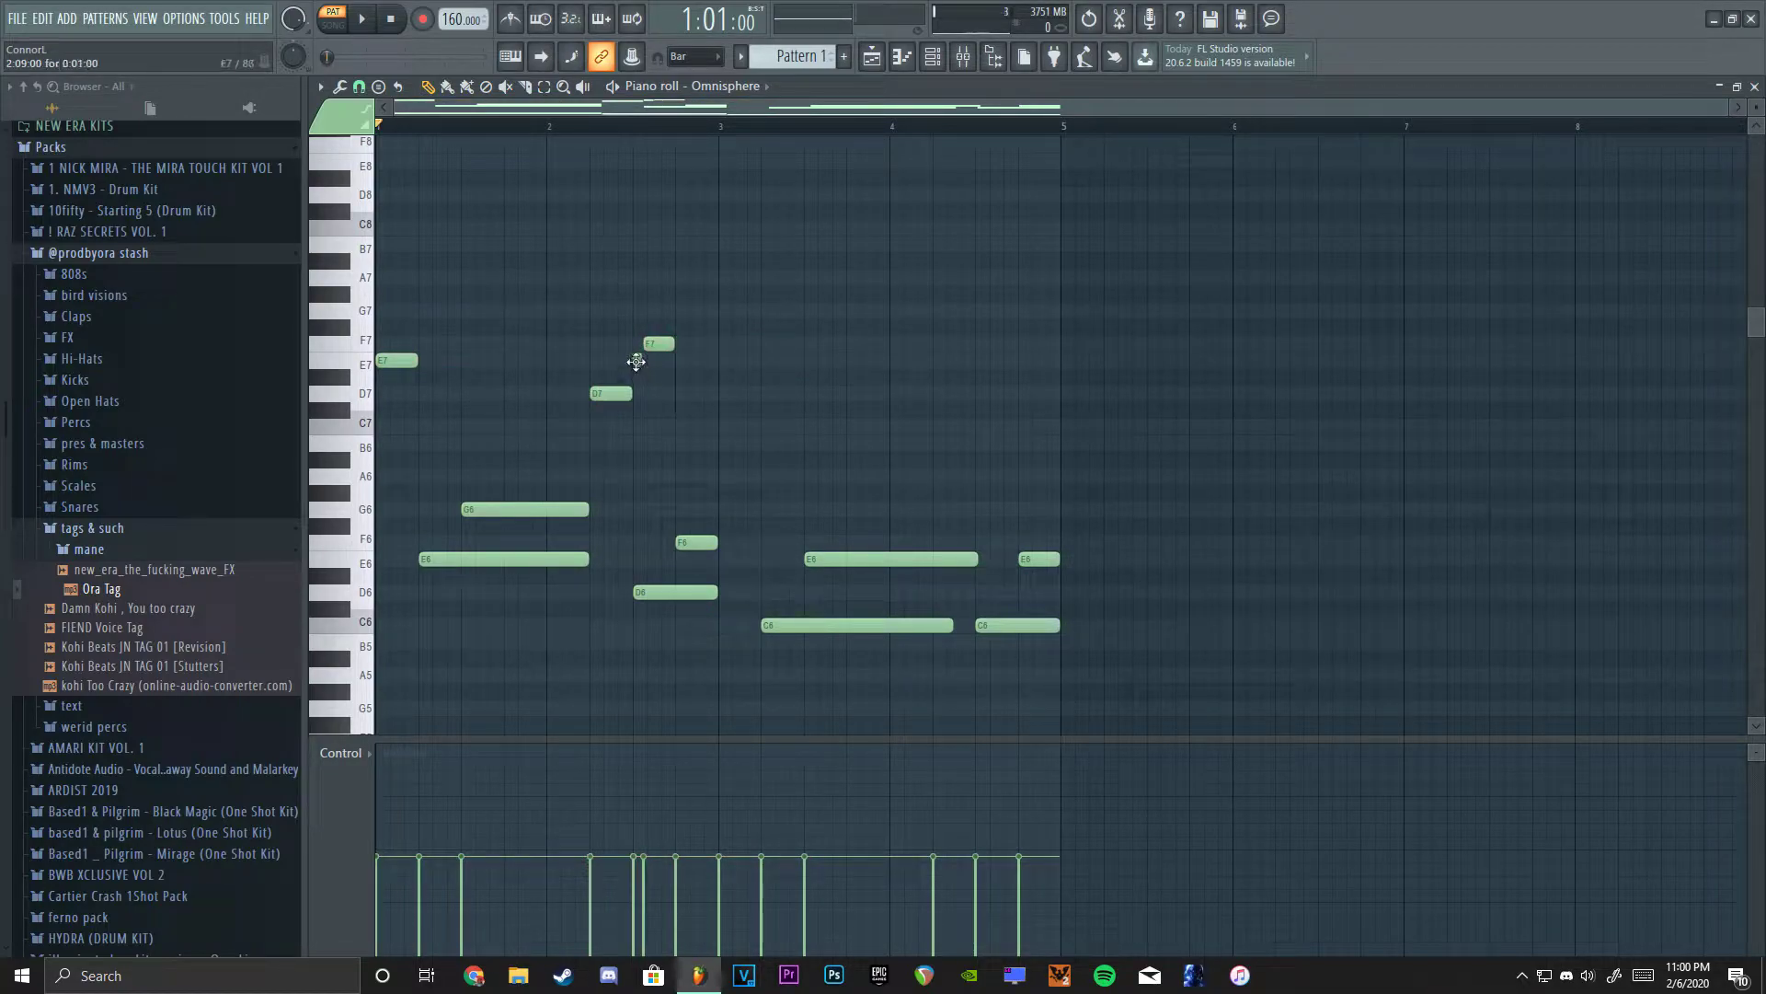
# Continue the melody with short E7, C7 and B6 notes.
pyautogui.click(676, 359)
pyautogui.click(724, 394)
pyautogui.moveTo(723, 393)
pyautogui.mouseDown()
pyautogui.moveTo(722, 430)
pyautogui.moveTo(873, 426)
pyautogui.mouseUp()
pyautogui.press('space')
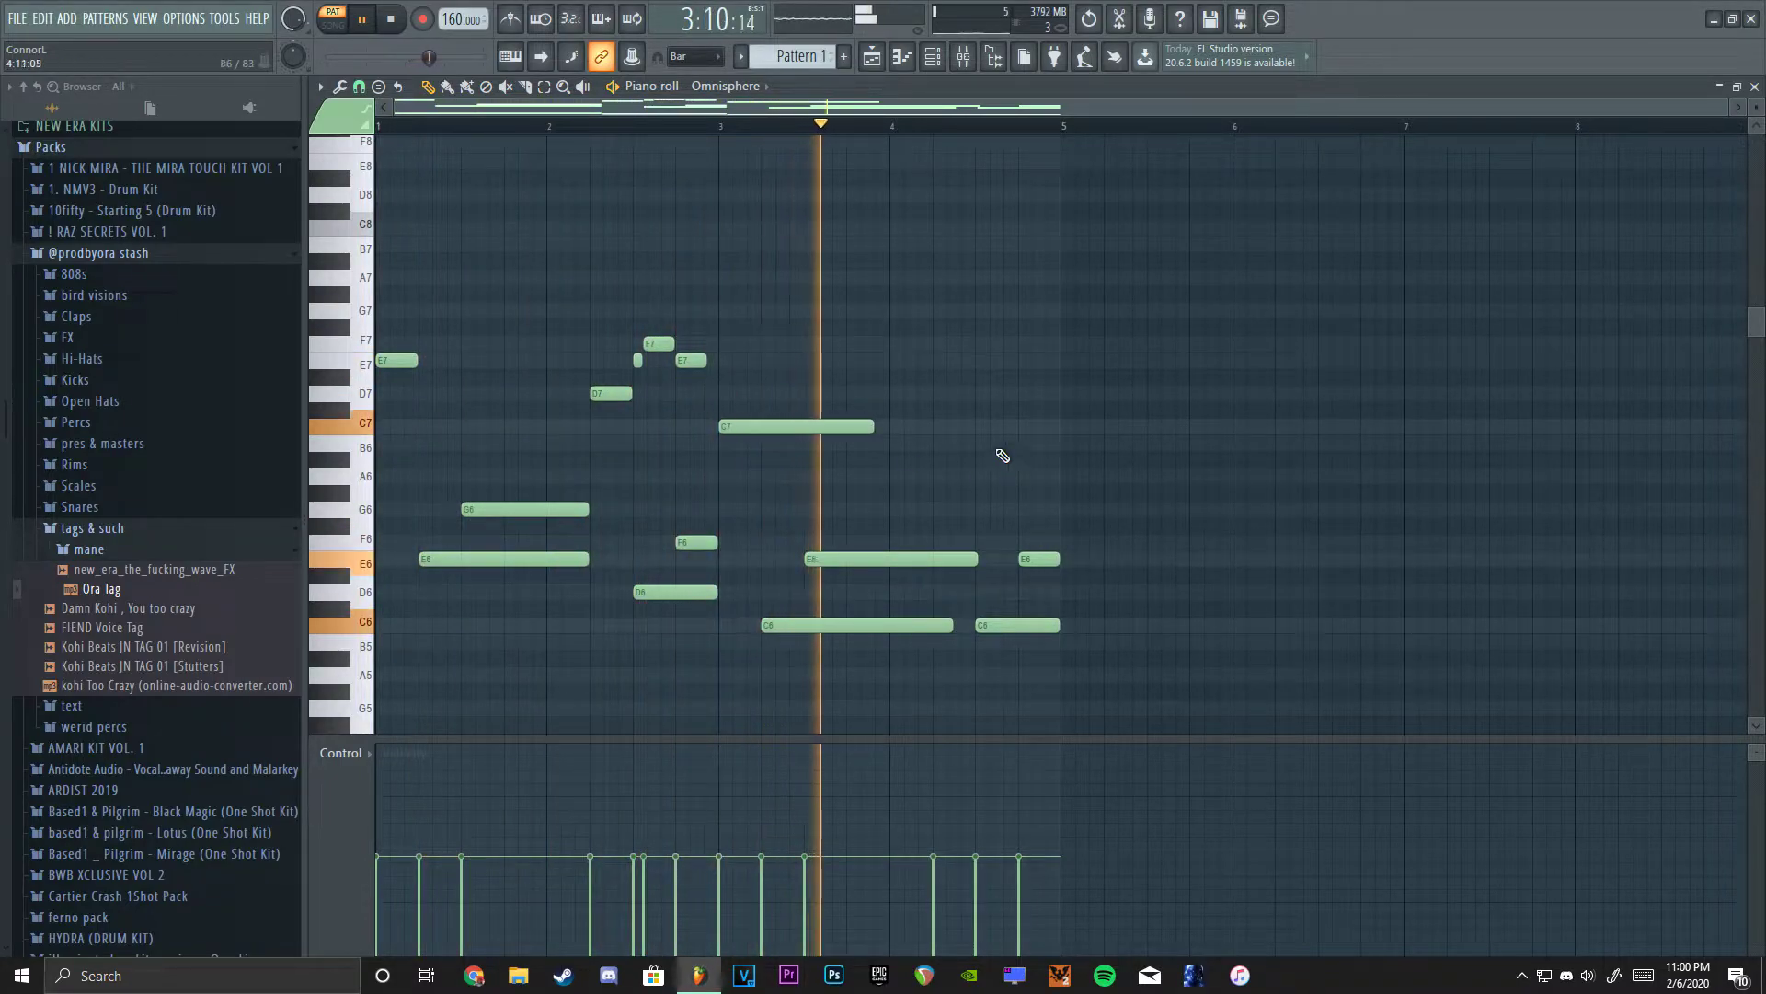
pyautogui.click(940, 443)
pyautogui.press('space')
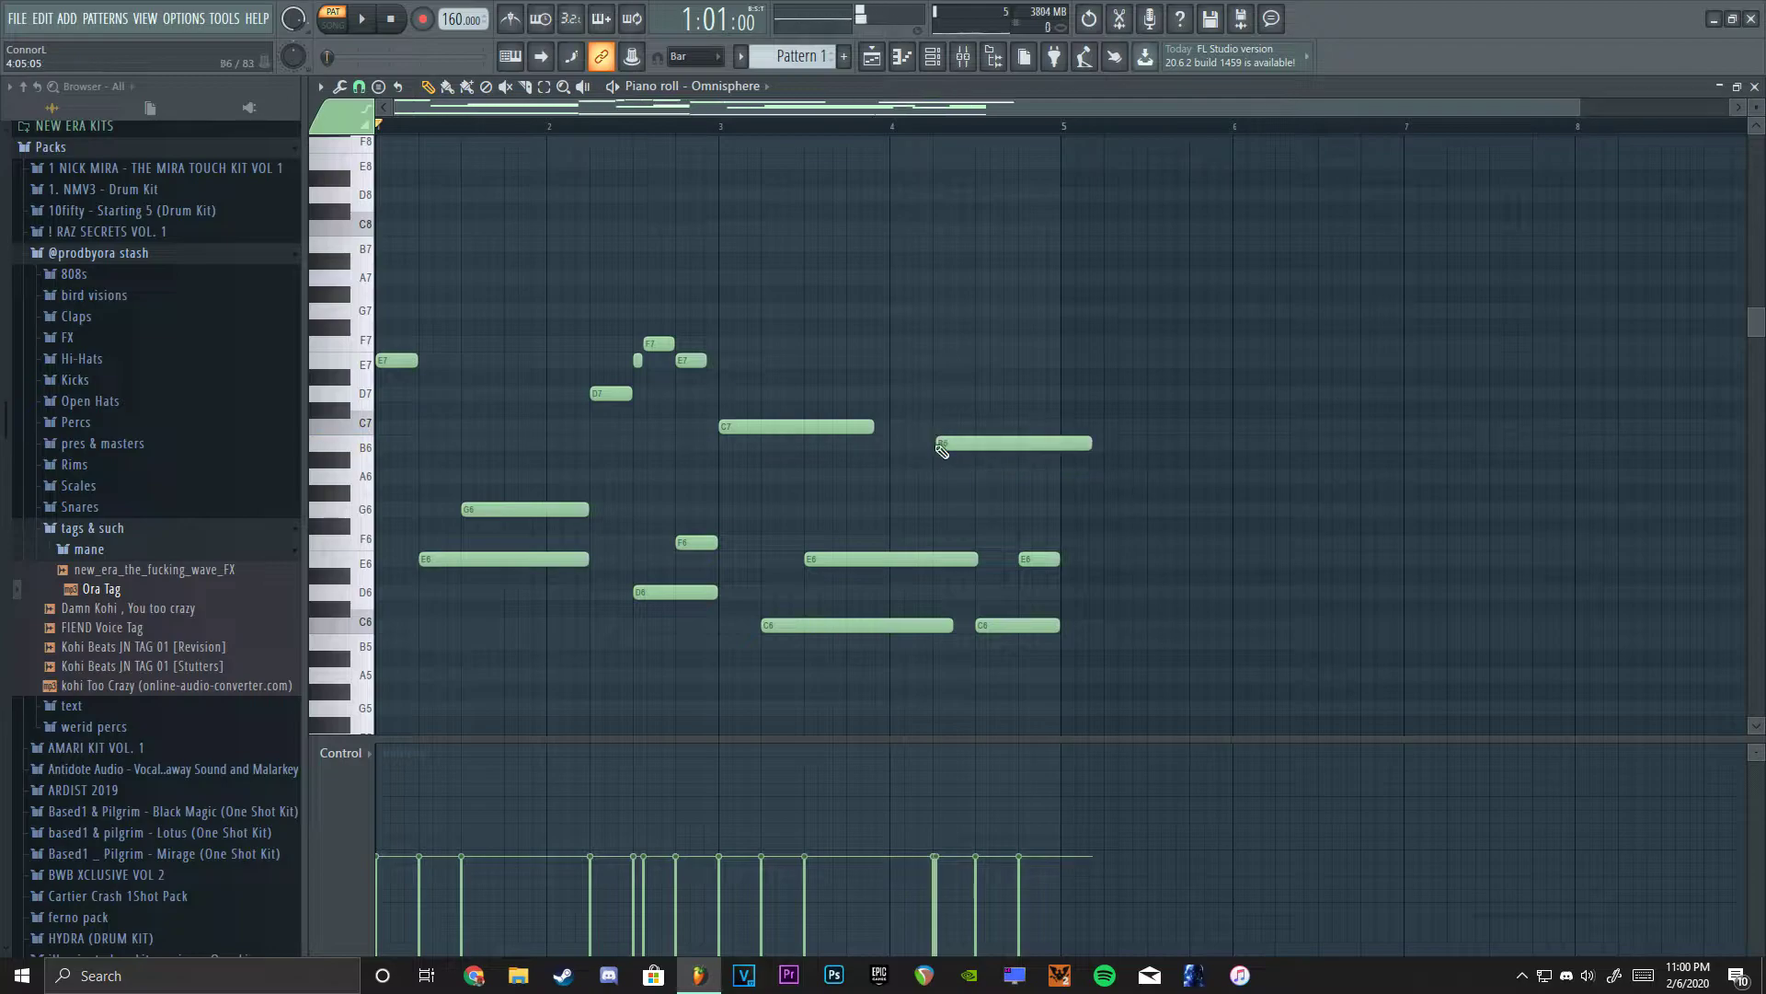
# Add A6 and G6 notes, shorten the B6–G6 run, and duplicate the pattern into bar 5.
pyautogui.press('space')
pyautogui.click(983, 477)
pyautogui.click(1028, 509)
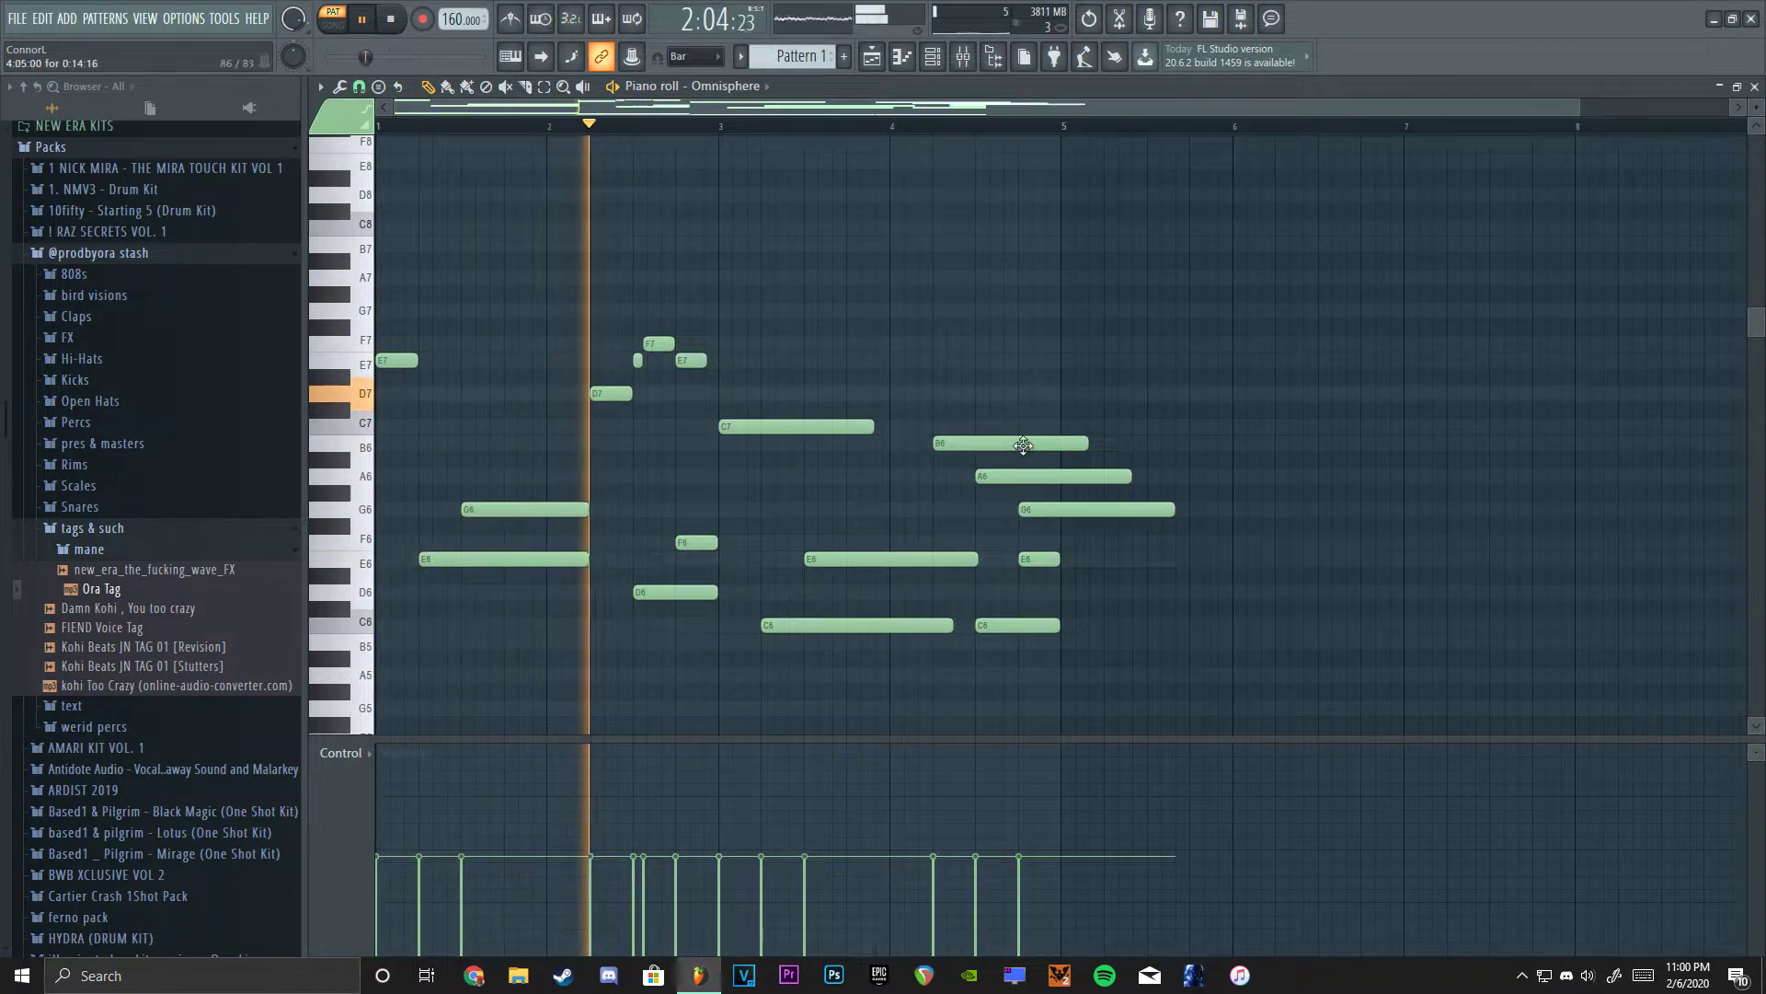
pyautogui.moveTo(1022, 446)
pyautogui.mouseDown()
pyautogui.moveTo(1182, 512)
pyautogui.moveTo(1060, 509)
pyautogui.mouseUp()
pyautogui.click(1156, 397)
pyautogui.hotkey('ctrl', 'b')
pyautogui.scroll(-1, 1157, 398)
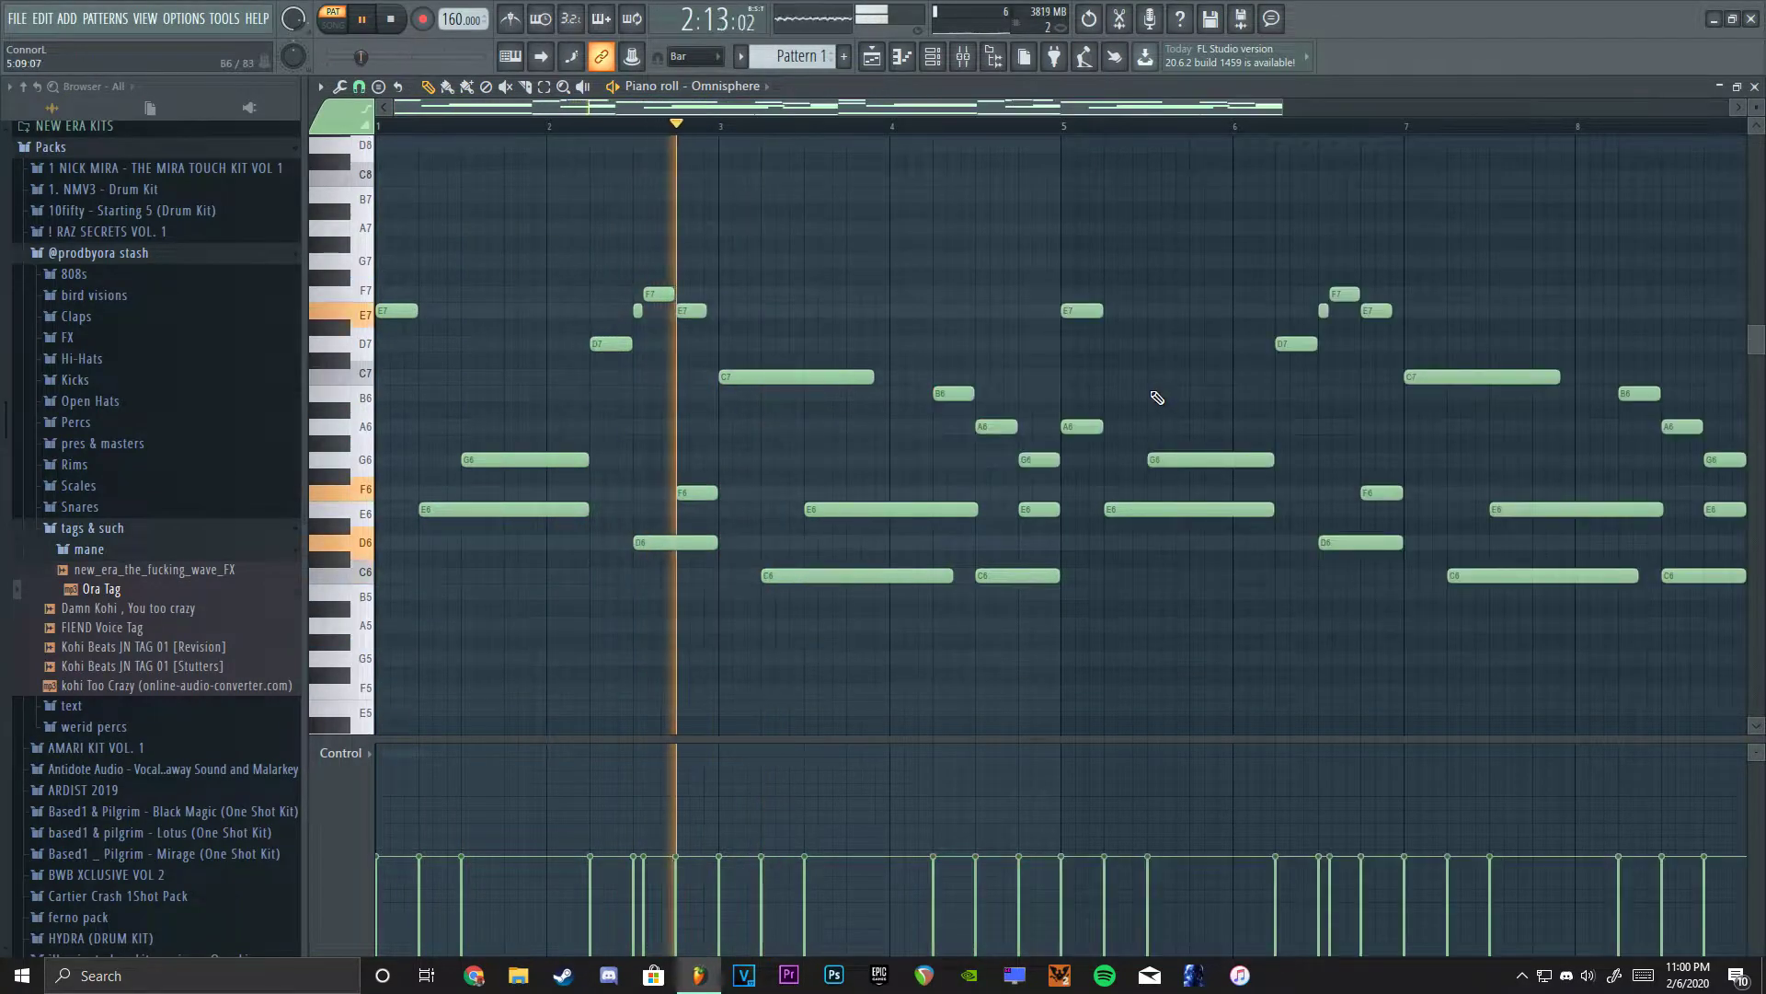
# Add short B6 and A6 notes to the bar 5 copy and play it back.
pyautogui.click(1169, 397)
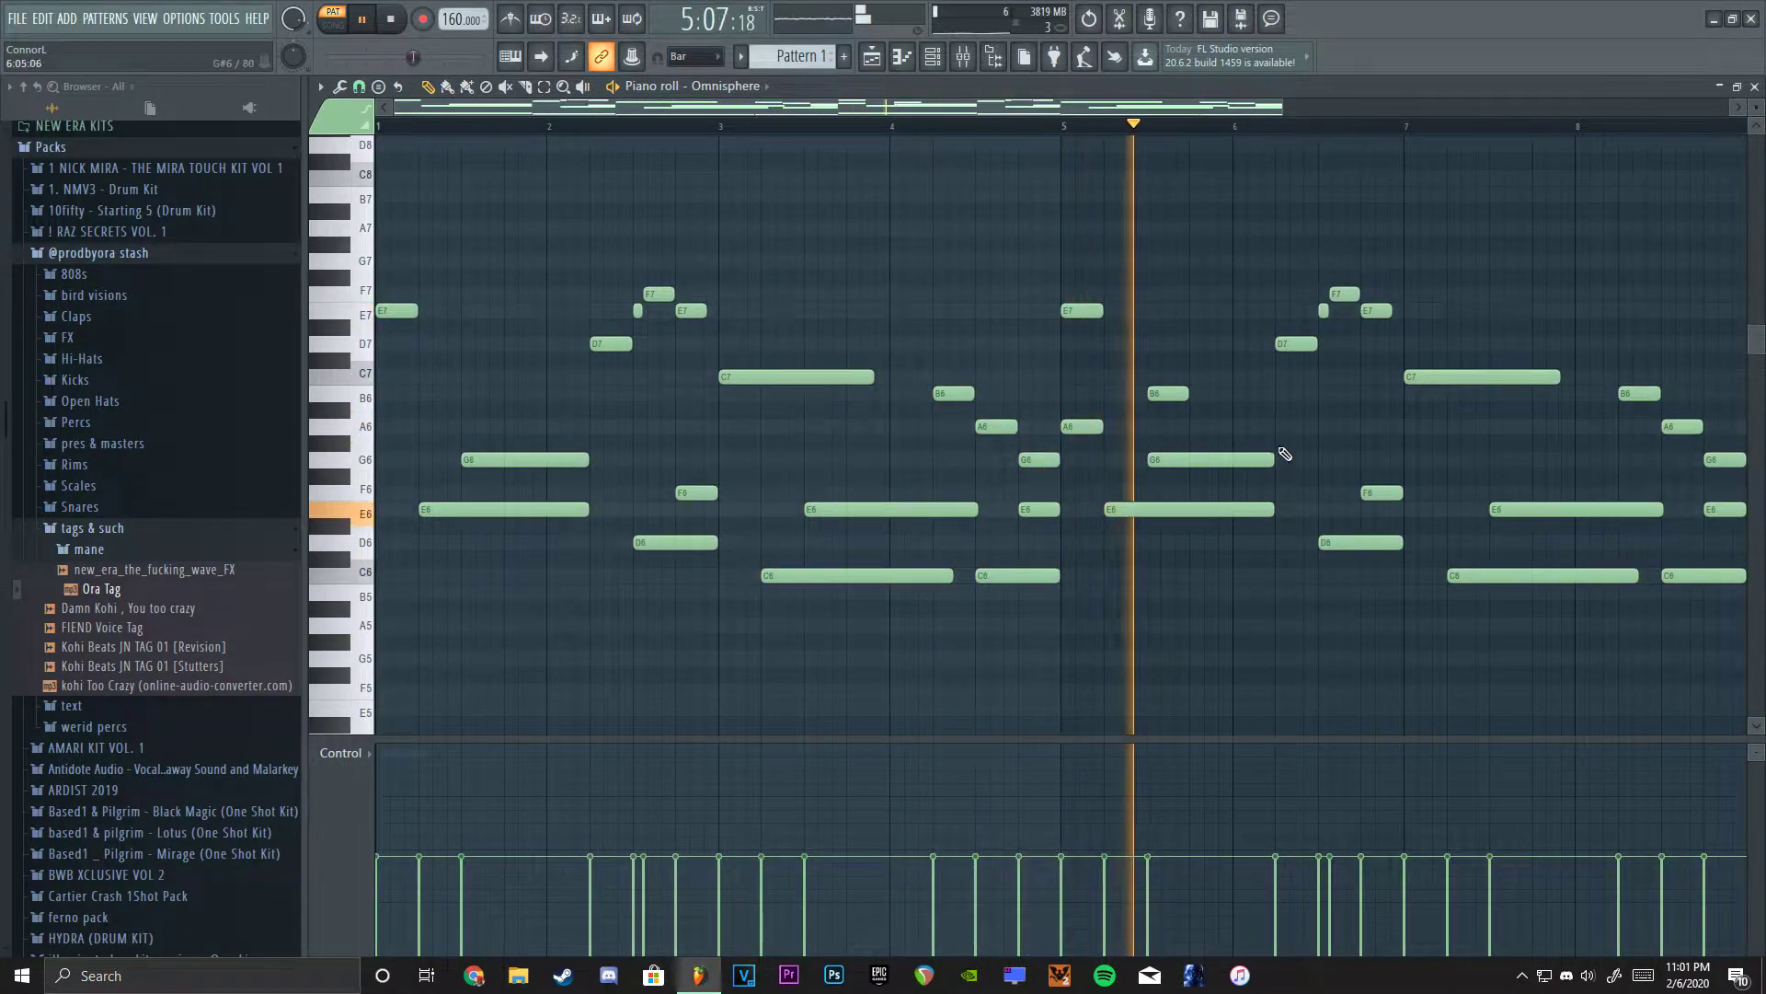
pyautogui.press('space')
pyautogui.click(1334, 426)
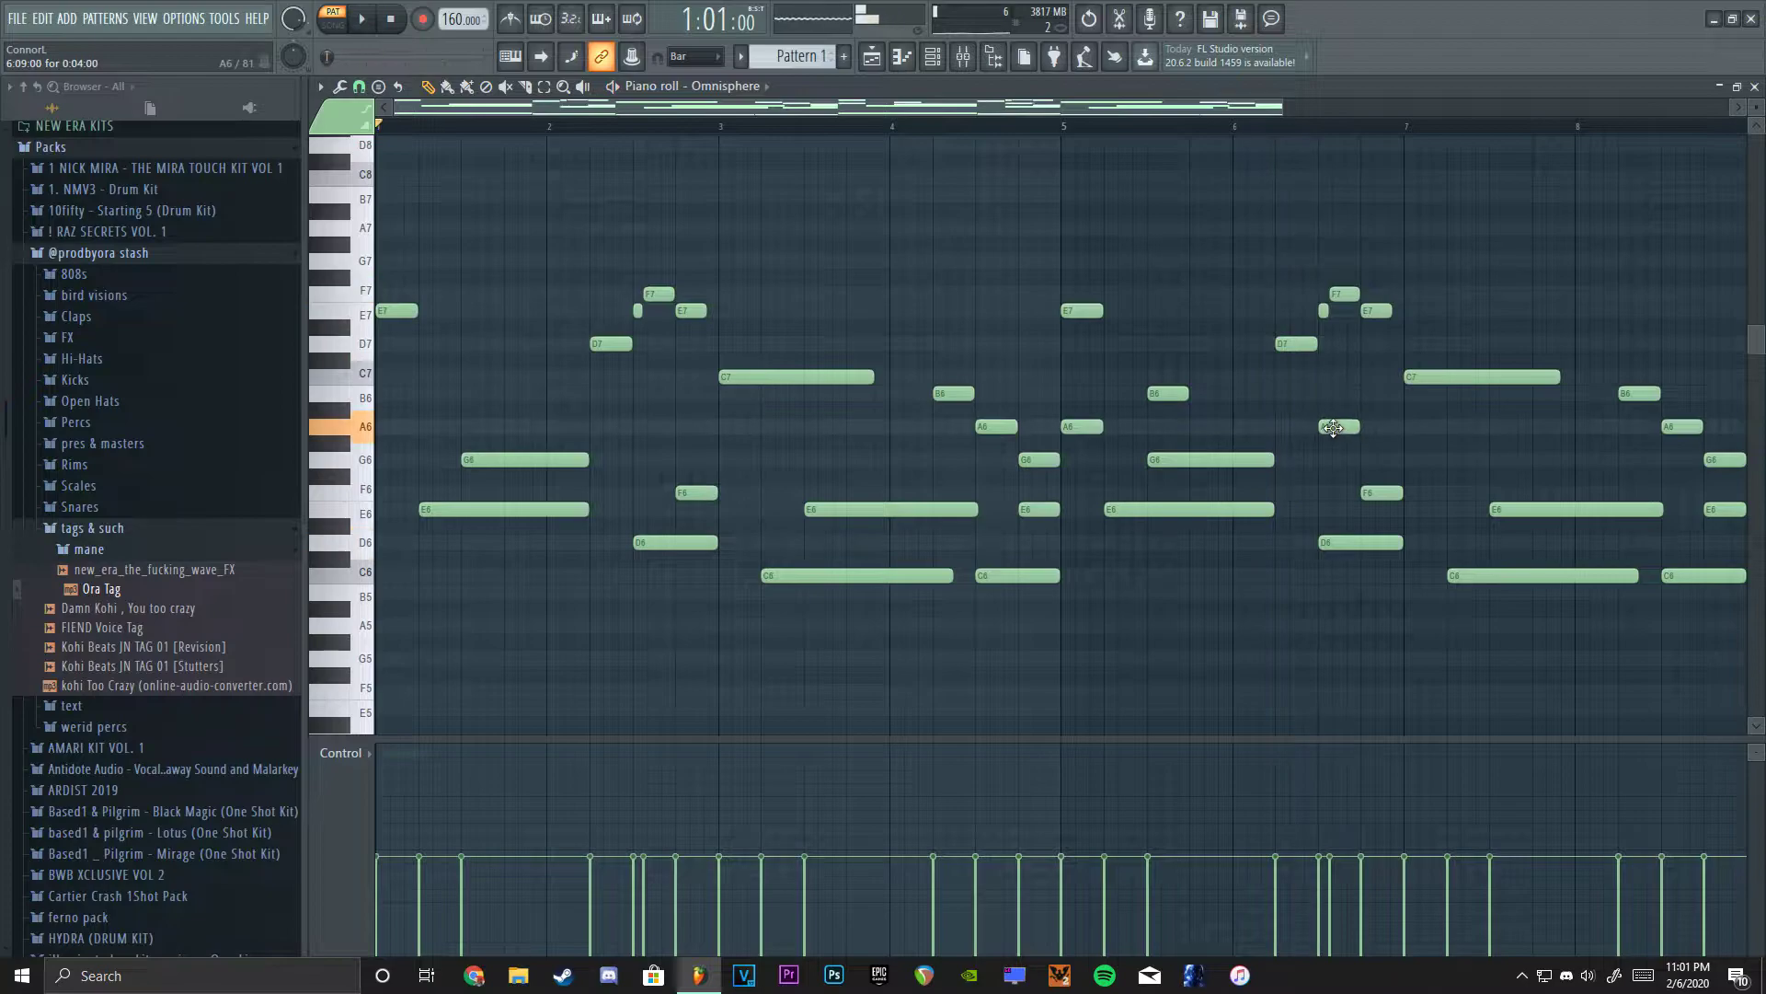
pyautogui.moveTo(1334, 427); pyautogui.dragTo(1242, 374)
pyautogui.keyDown('ctrl'); pyautogui.scroll(-2, 1242, 374); pyautogui.keyUp('ctrl')
pyautogui.press('space')
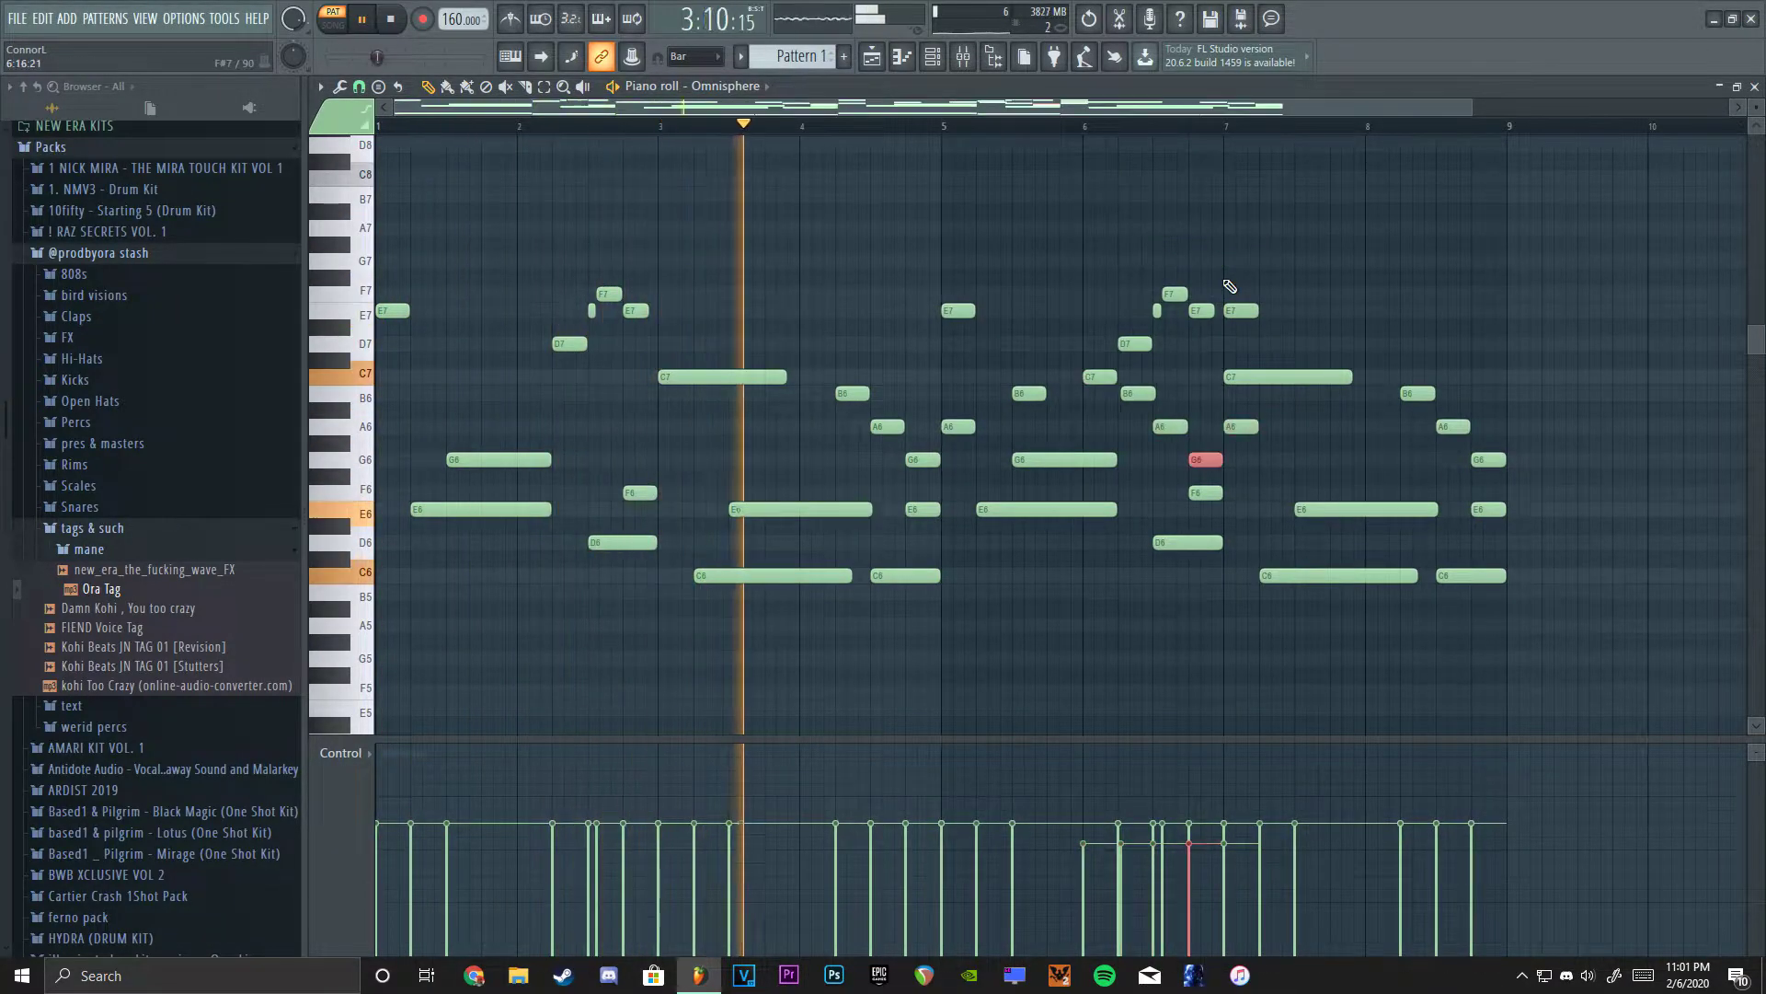
pyautogui.scroll(-3, 1229, 286)
pyautogui.moveTo(1205, 460); pyautogui.dragTo(1227, 578)
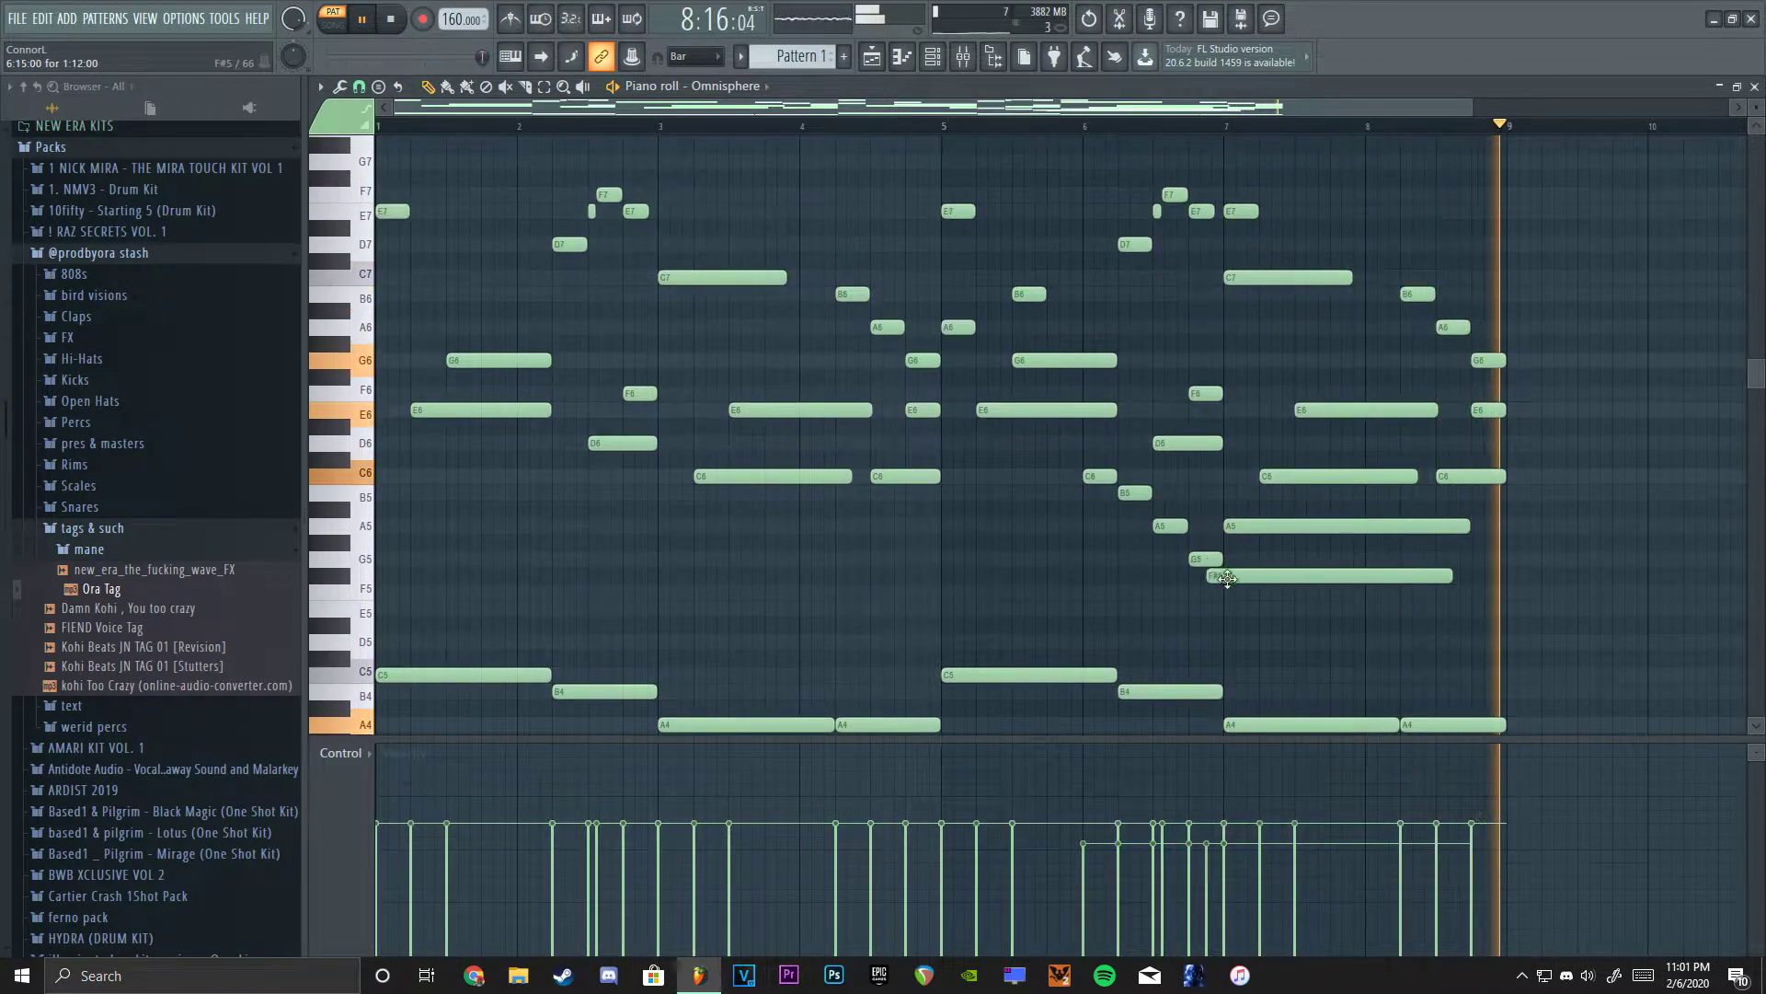
pyautogui.scroll(-1, 644, 492)
# Draw notes near bar 3 and an E5 at bar 7, and delete the long G#5 note.
pyautogui.click(643, 478)
pyautogui.moveTo(643, 478)
pyautogui.mouseDown()
pyautogui.moveTo(659, 509)
pyautogui.moveTo(631, 512)
pyautogui.mouseUp()
pyautogui.scroll(-3, 787, 500)
pyautogui.moveTo(666, 393); pyautogui.dragTo(1100, 400)
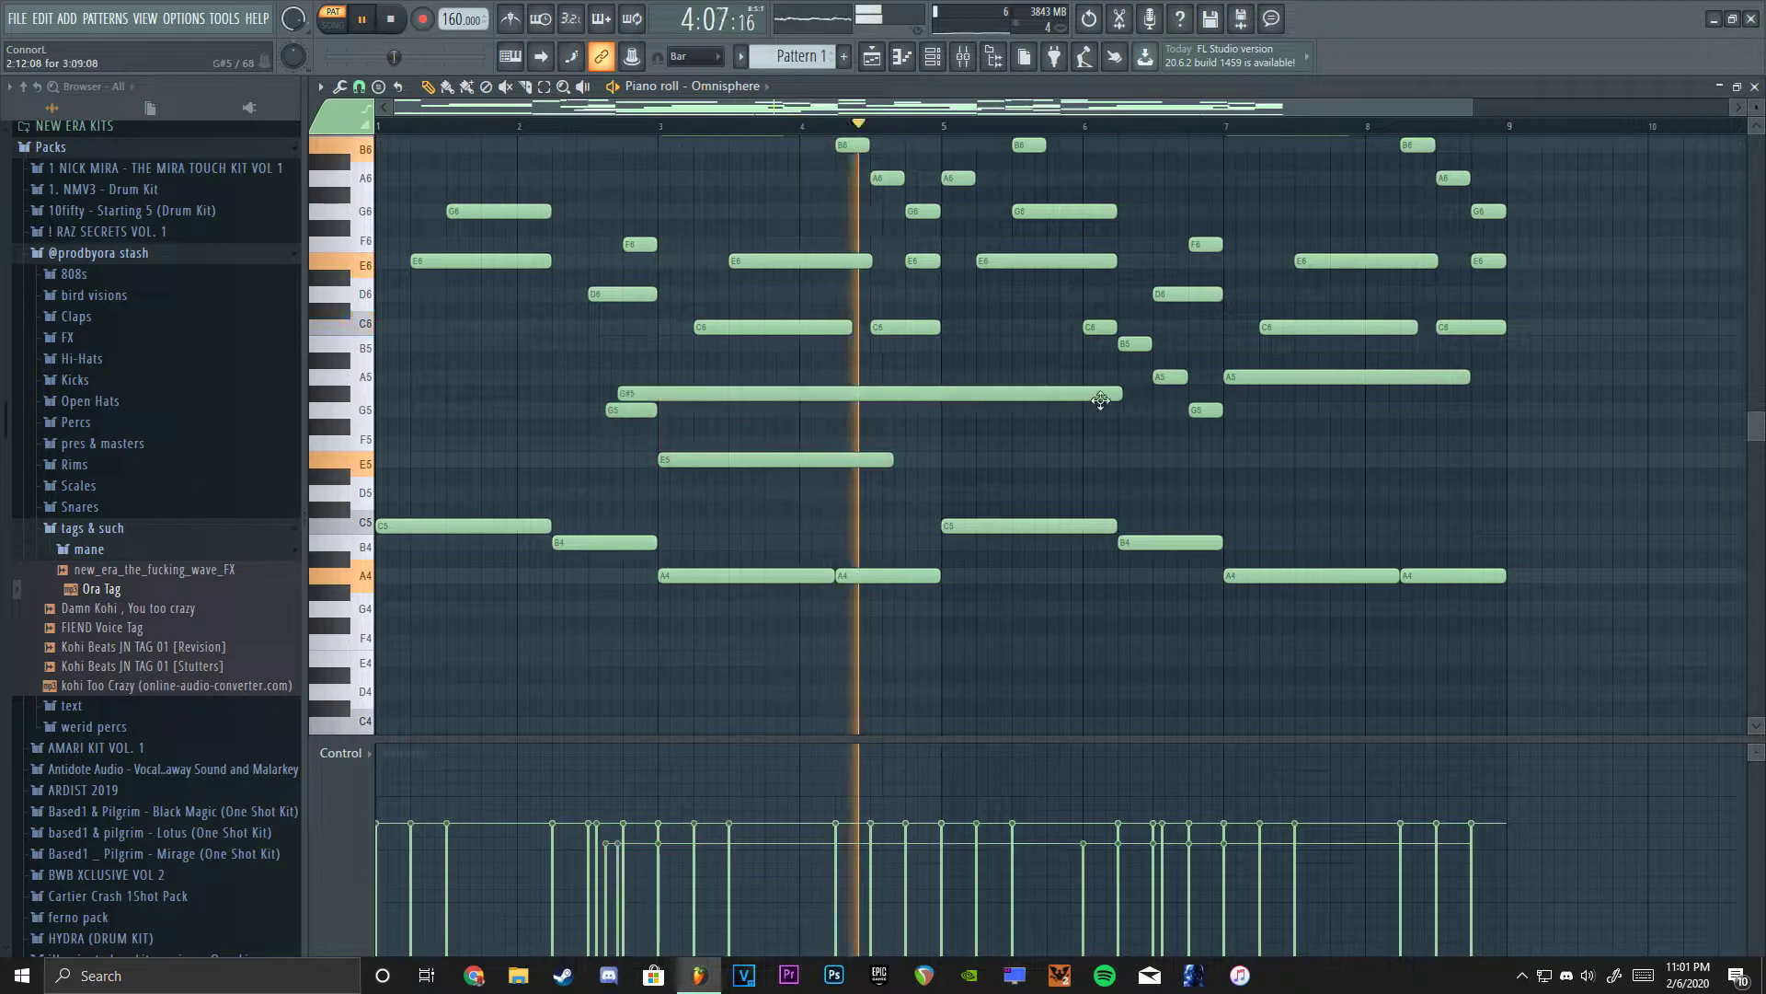
pyautogui.rightClick(1099, 401)
pyautogui.moveTo(1380, 460); pyautogui.dragTo(1242, 460)
pyautogui.press('space')
pyautogui.doubleClick(1313, 460)
pyautogui.press('Return')
pyautogui.moveTo(1331, 493); pyautogui.dragTo(1505, 494)
pyautogui.scroll(3, 1246, 167)
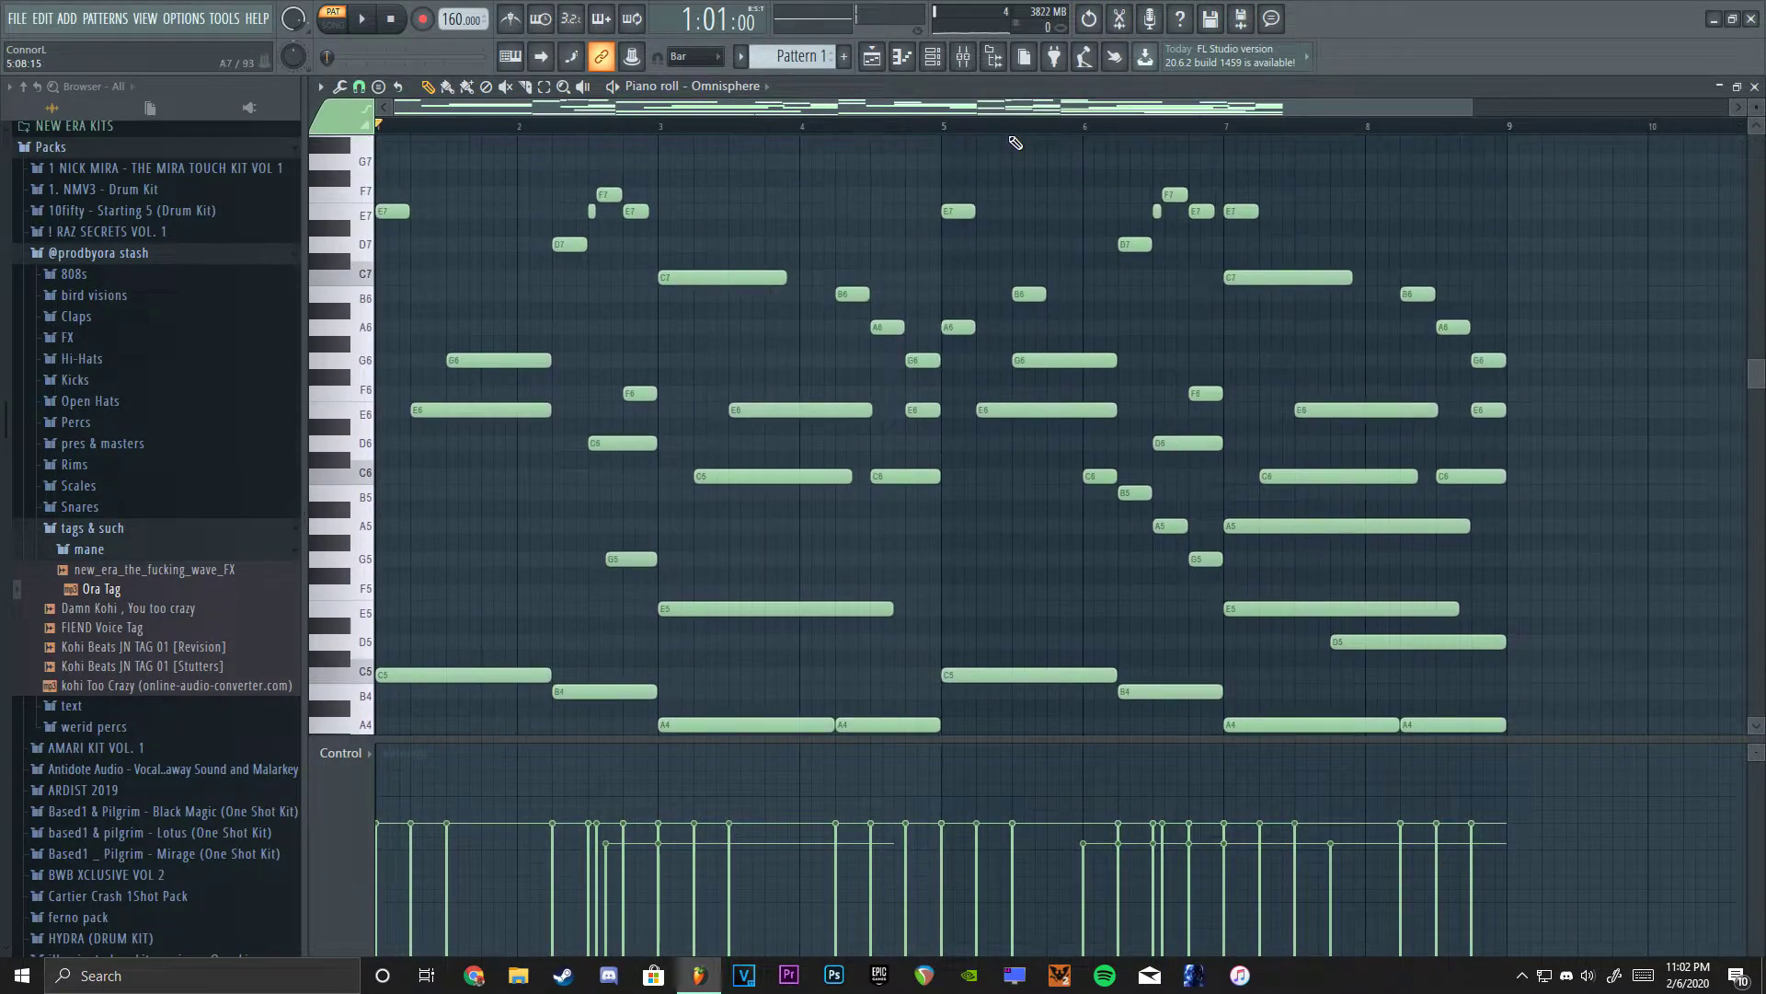
pyautogui.keyDown('ctrl'); pyautogui.scroll(-2, 1045, 323); pyautogui.keyUp('ctrl')
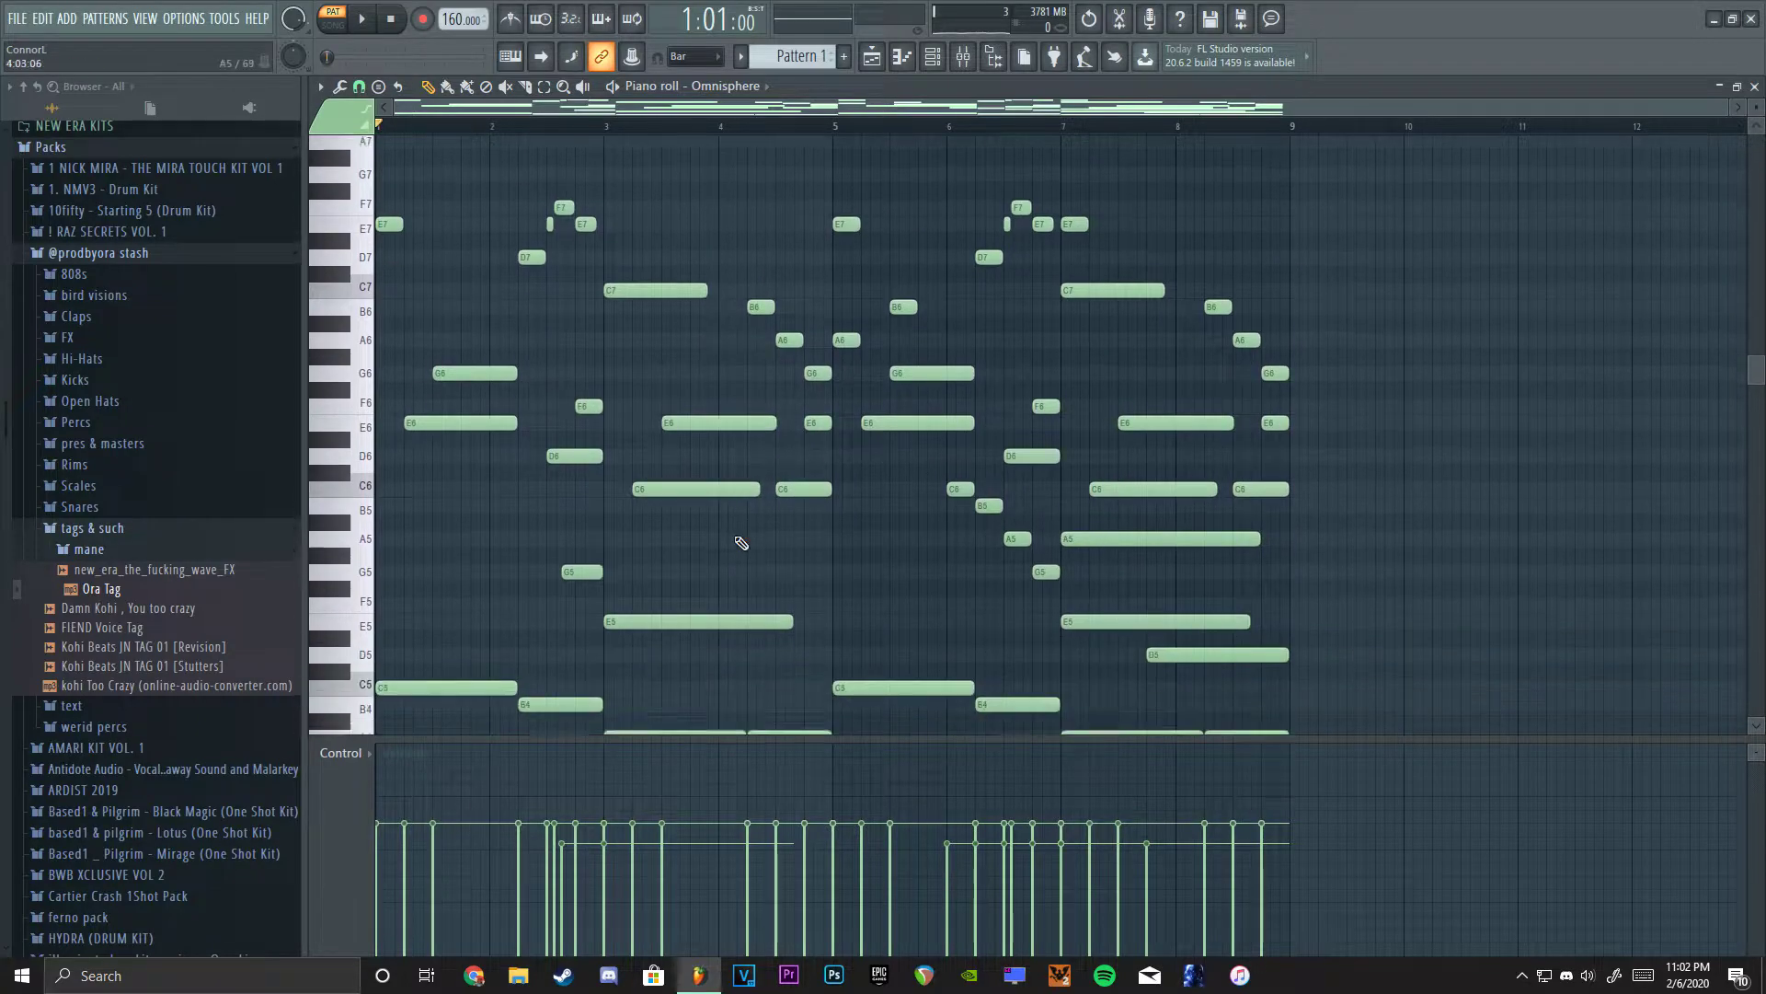
# Transpose the melody up a semitone and down an octave, then play it back.
pyautogui.press('Up')
pyautogui.press('Up')
pyautogui.press('Up')
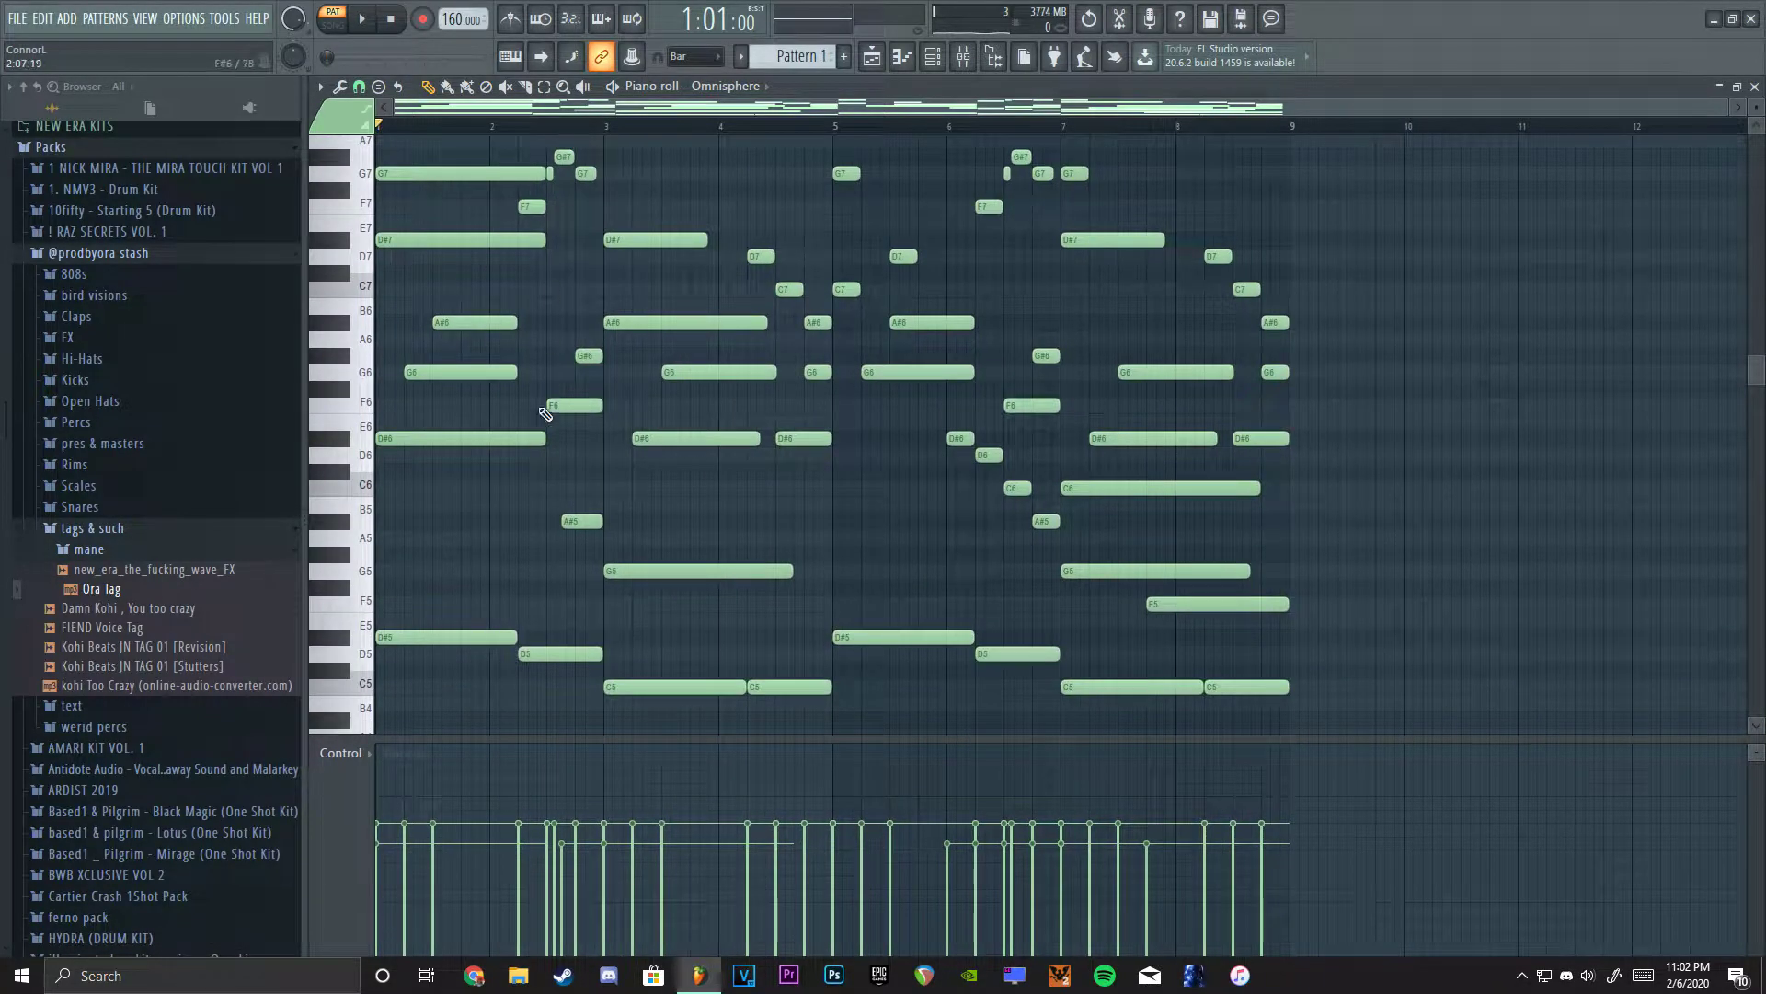
pyautogui.scroll(-1, 550, 445)
pyautogui.press('Up')
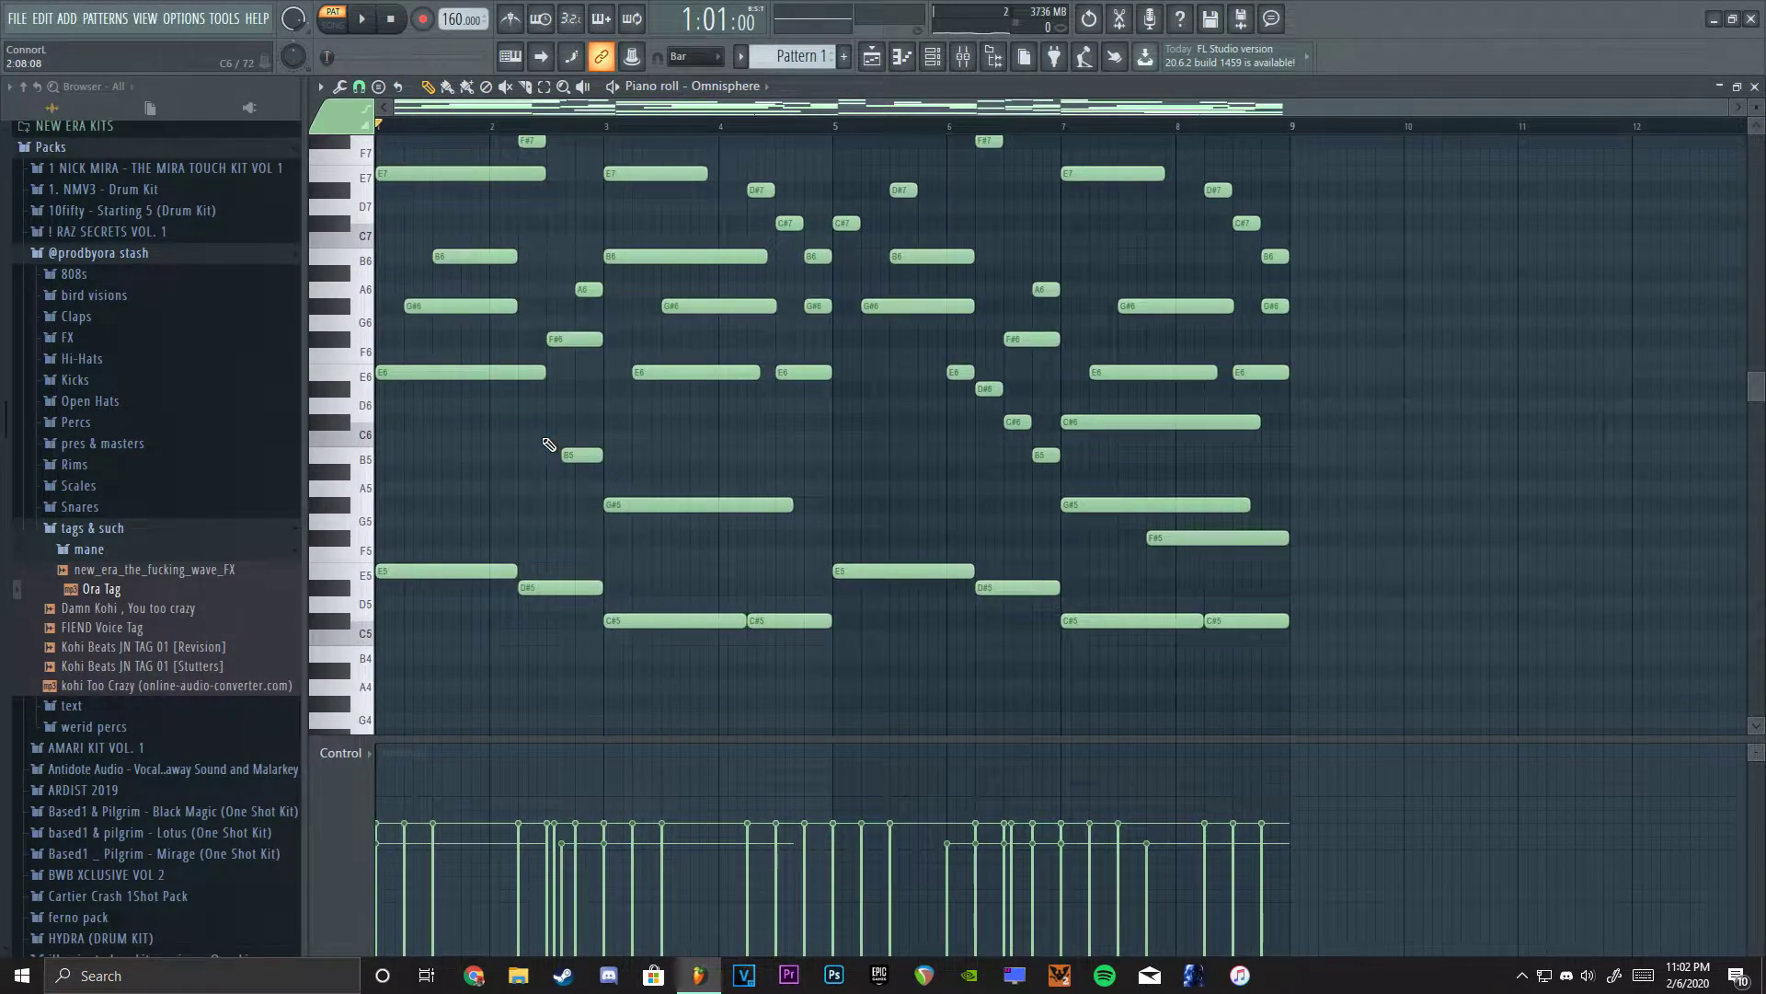
pyautogui.press('Down')
pyautogui.click(359, 670)
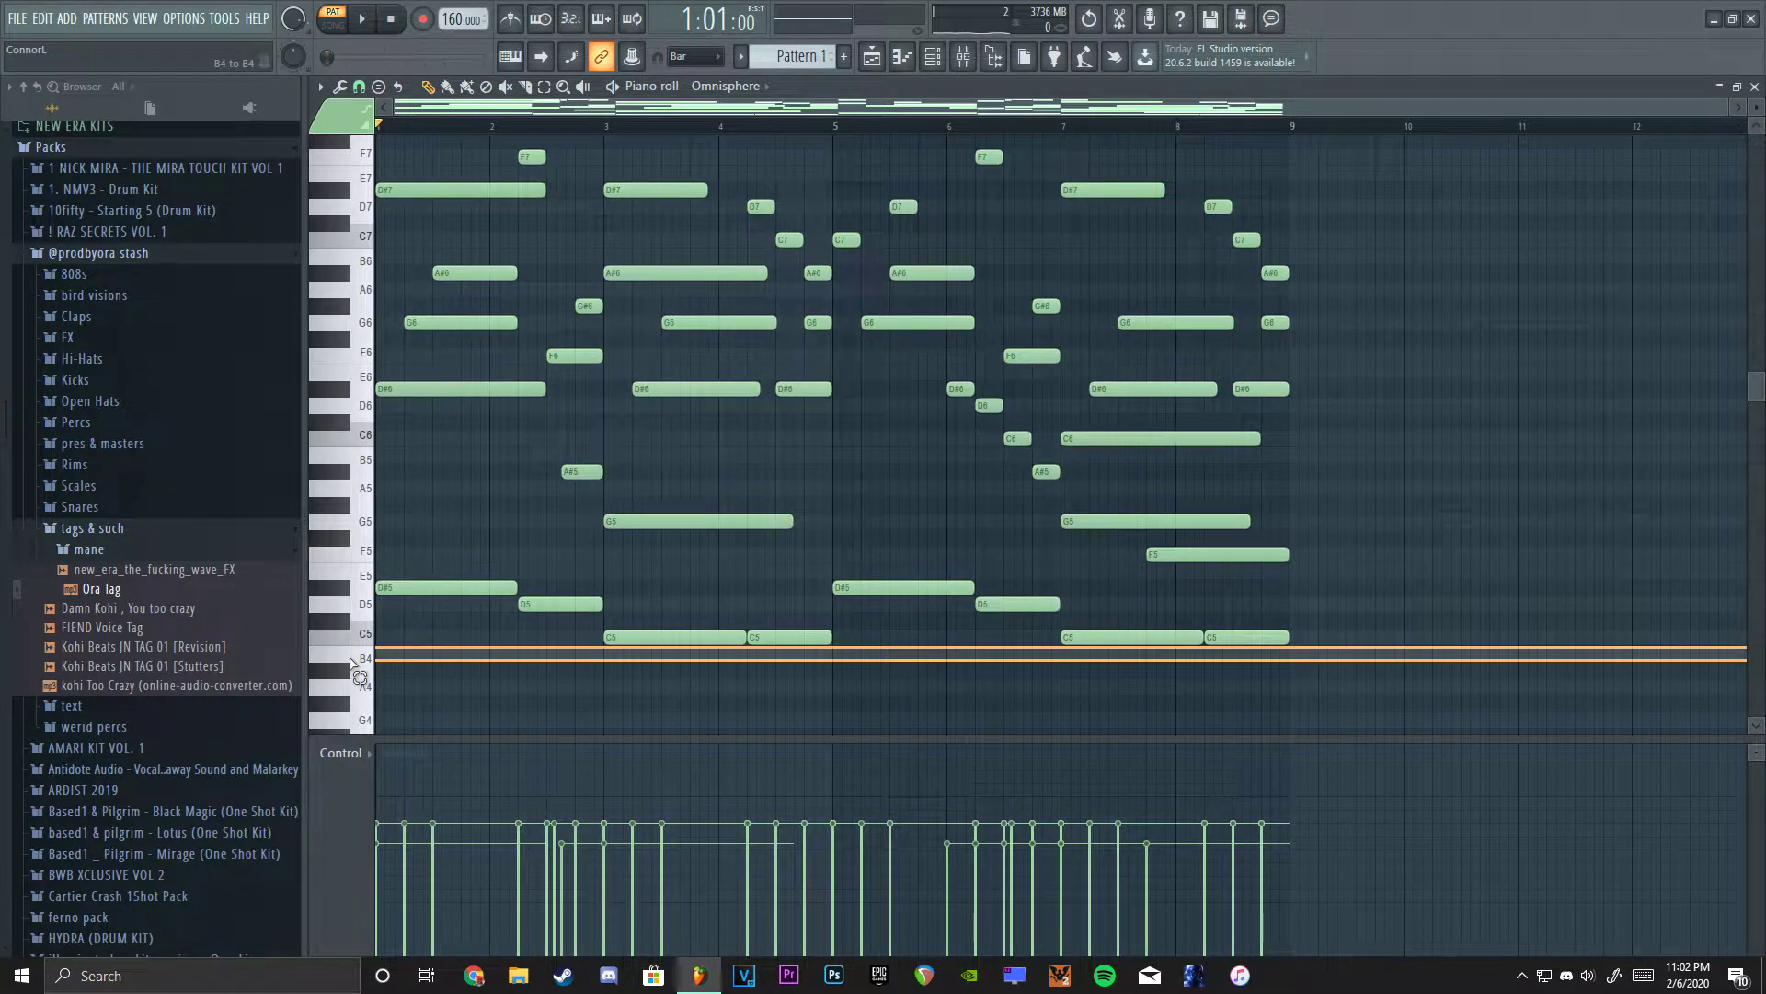
pyautogui.moveTo(356, 671)
pyautogui.mouseDown()
pyautogui.moveTo(338, 520)
pyautogui.moveTo(299, 510)
pyautogui.mouseUp()
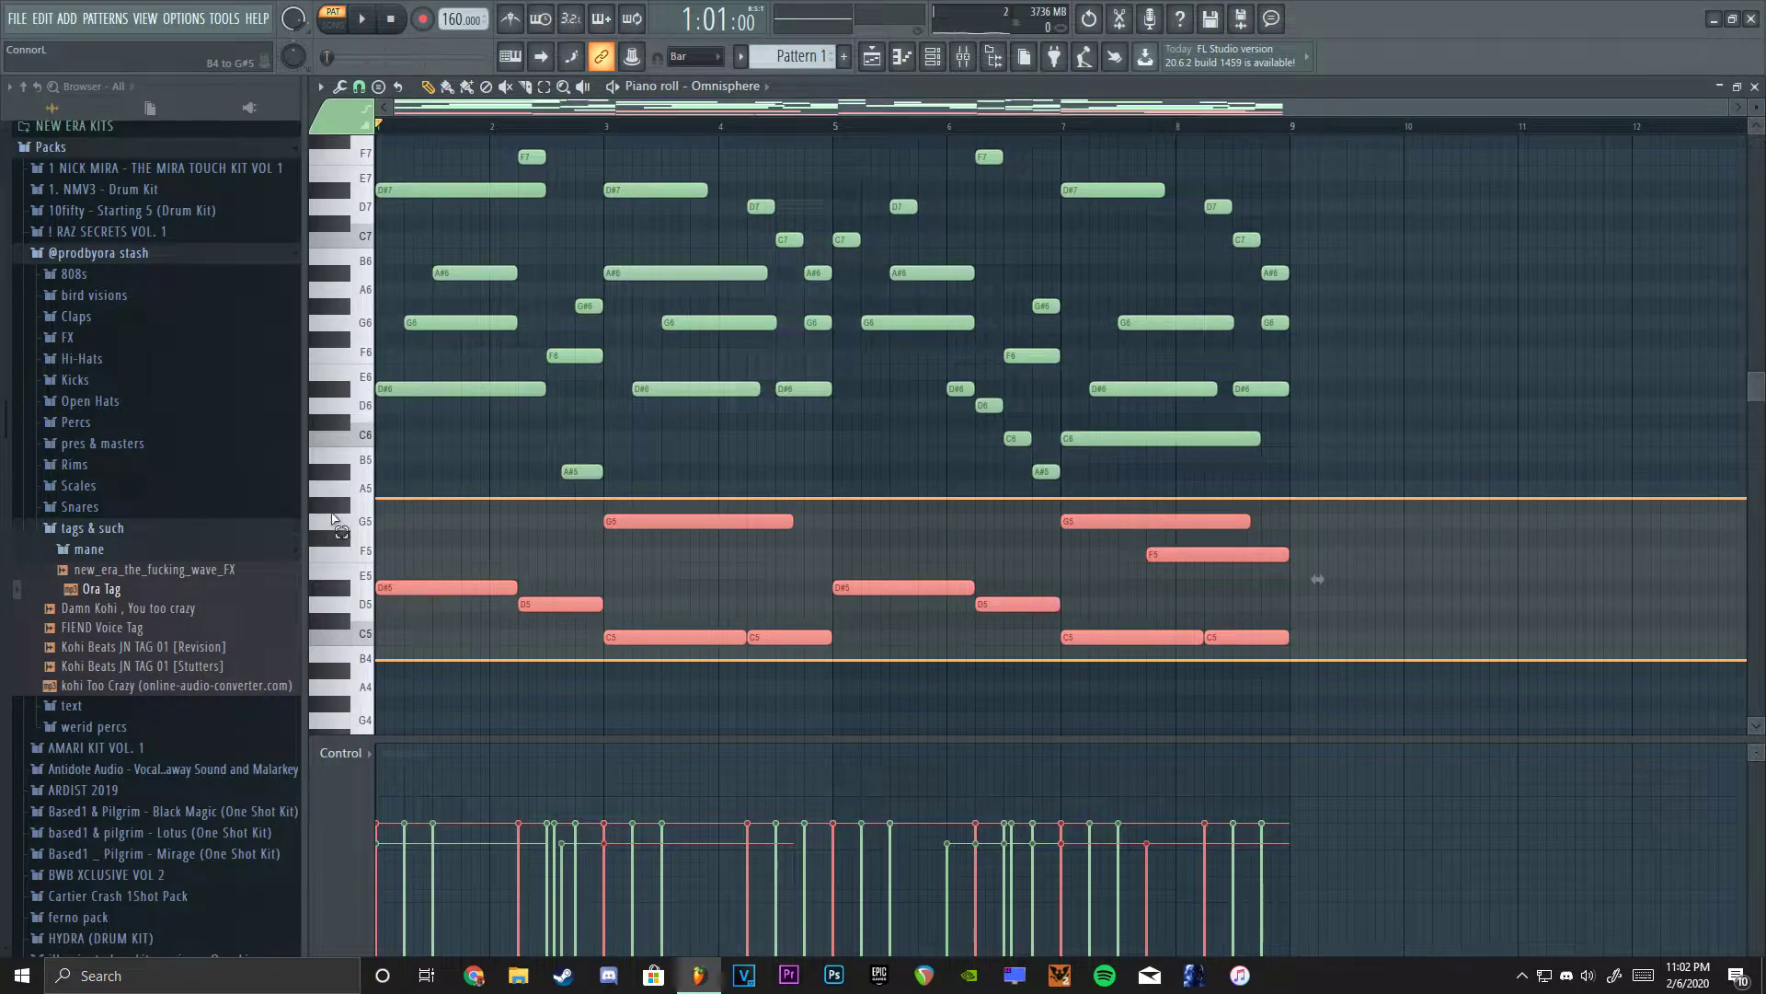
pyautogui.click(390, 515)
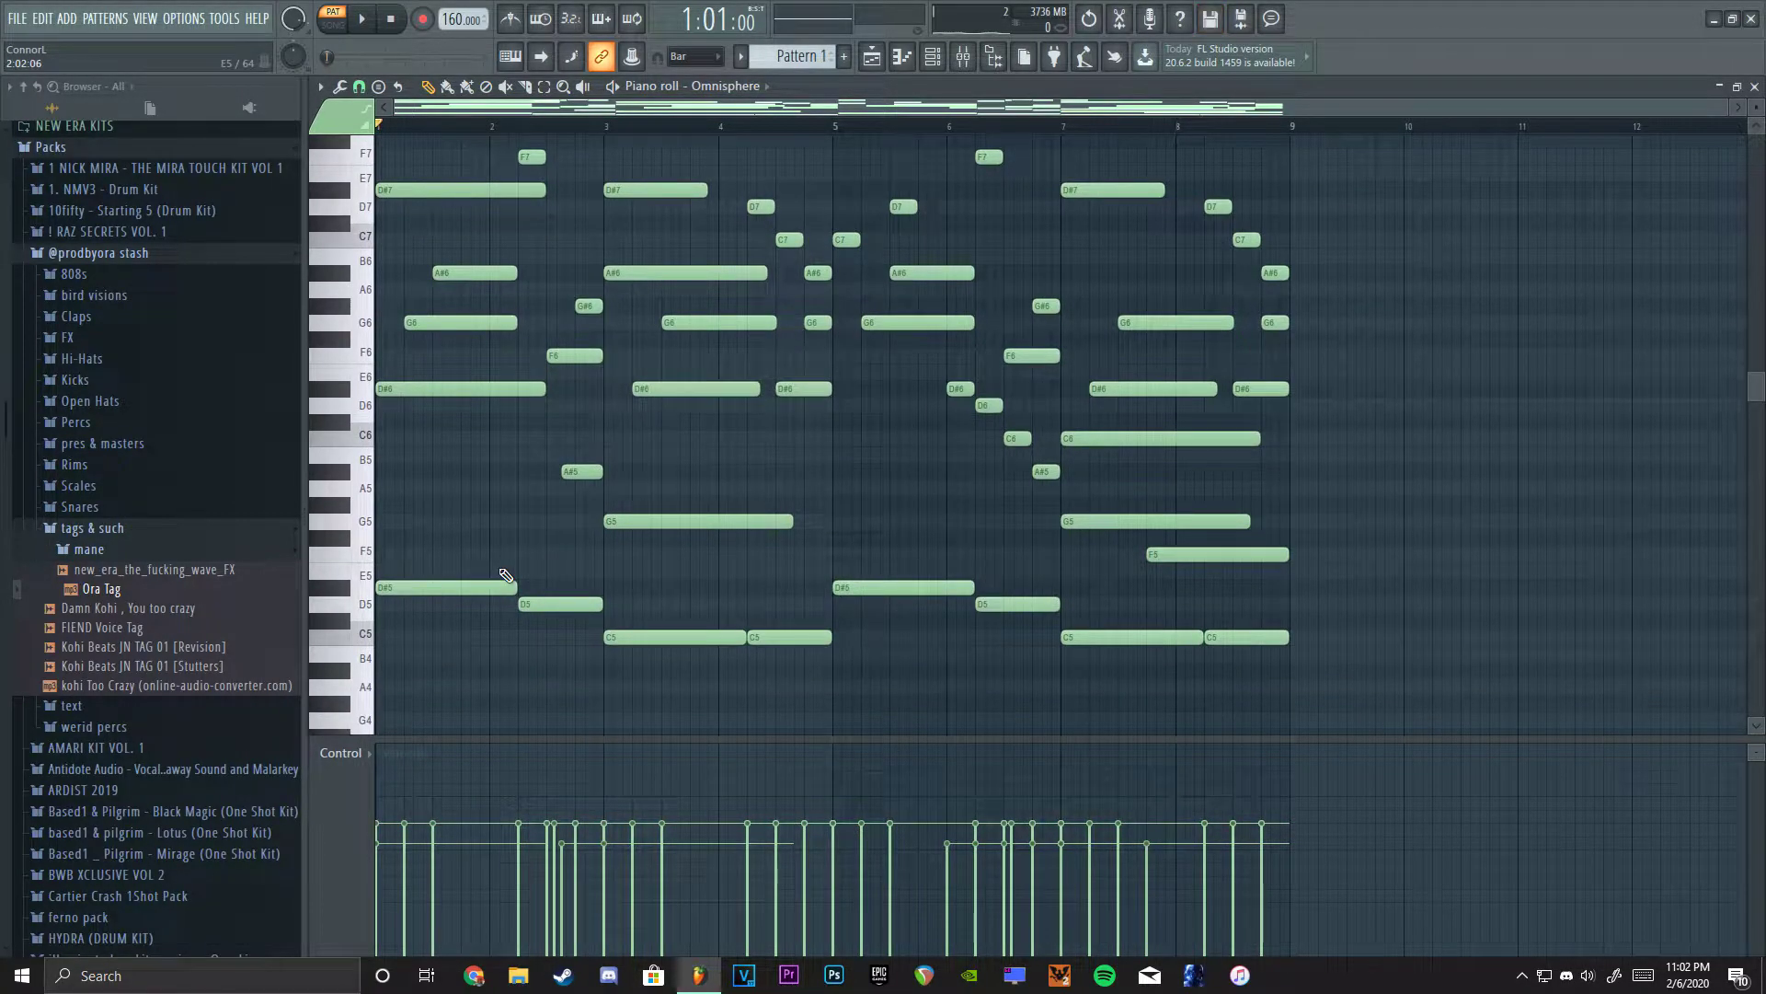
pyautogui.hotkey('shift', 'Up')
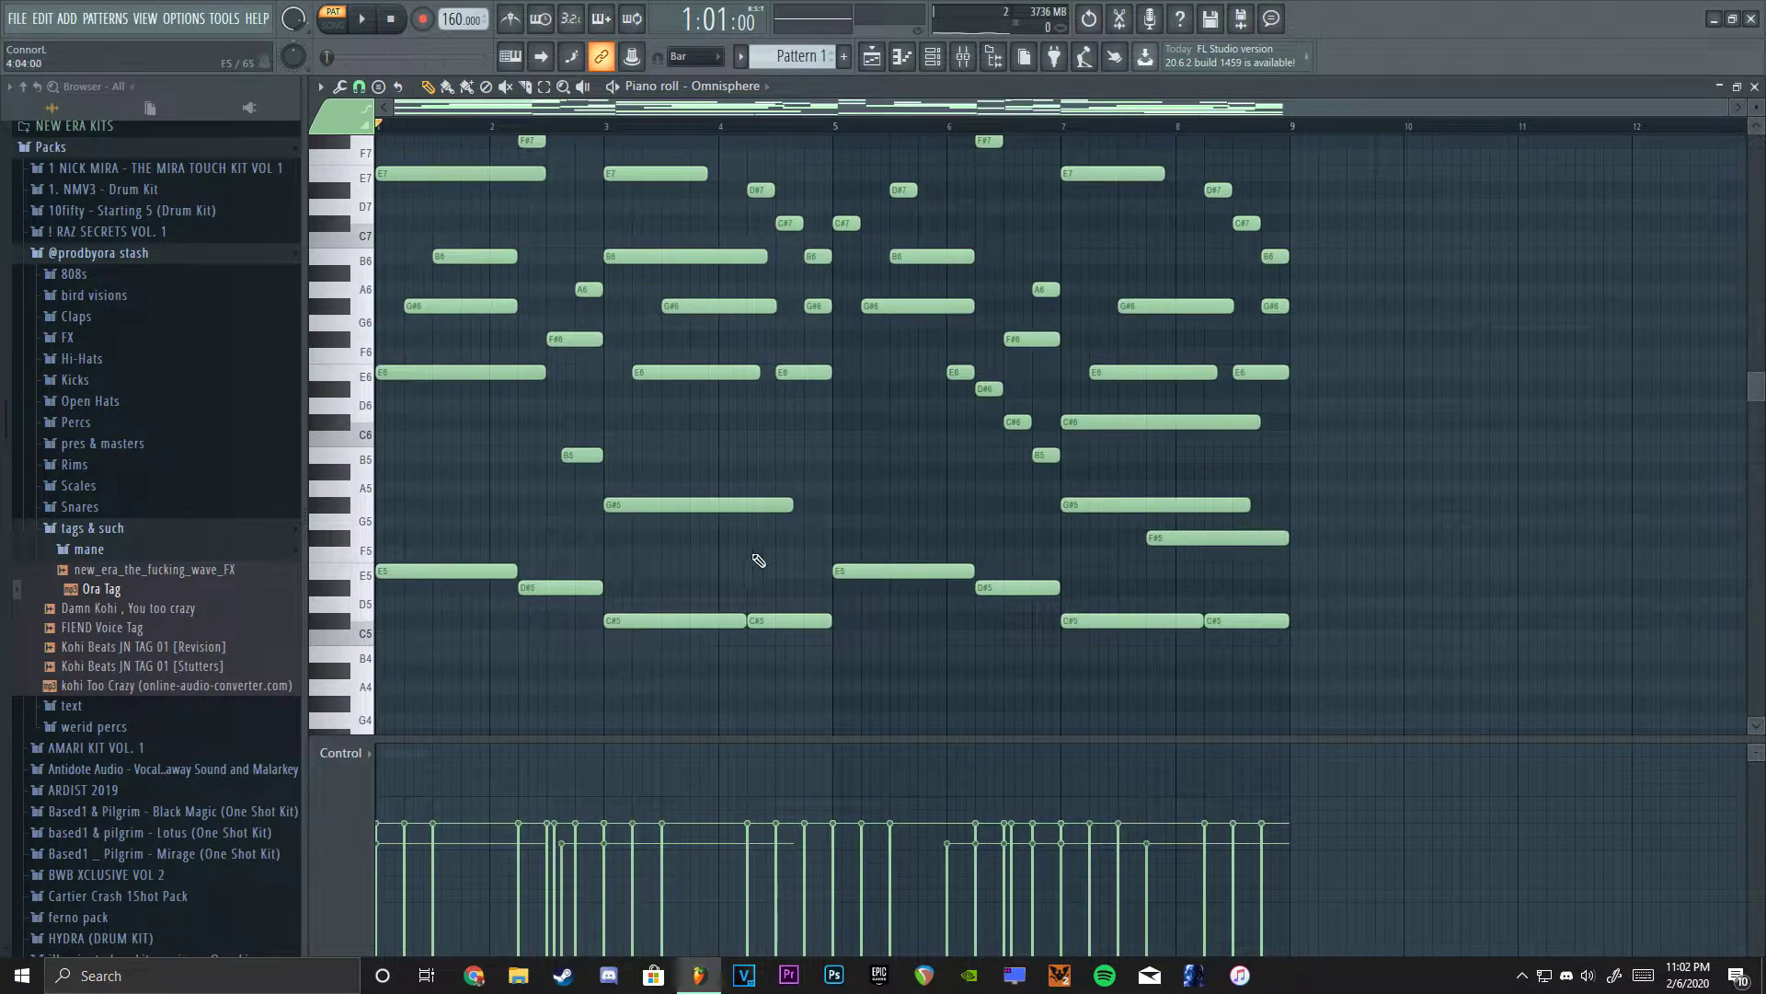
pyautogui.hotkey('ctrl', 'Down')
pyautogui.press('space')
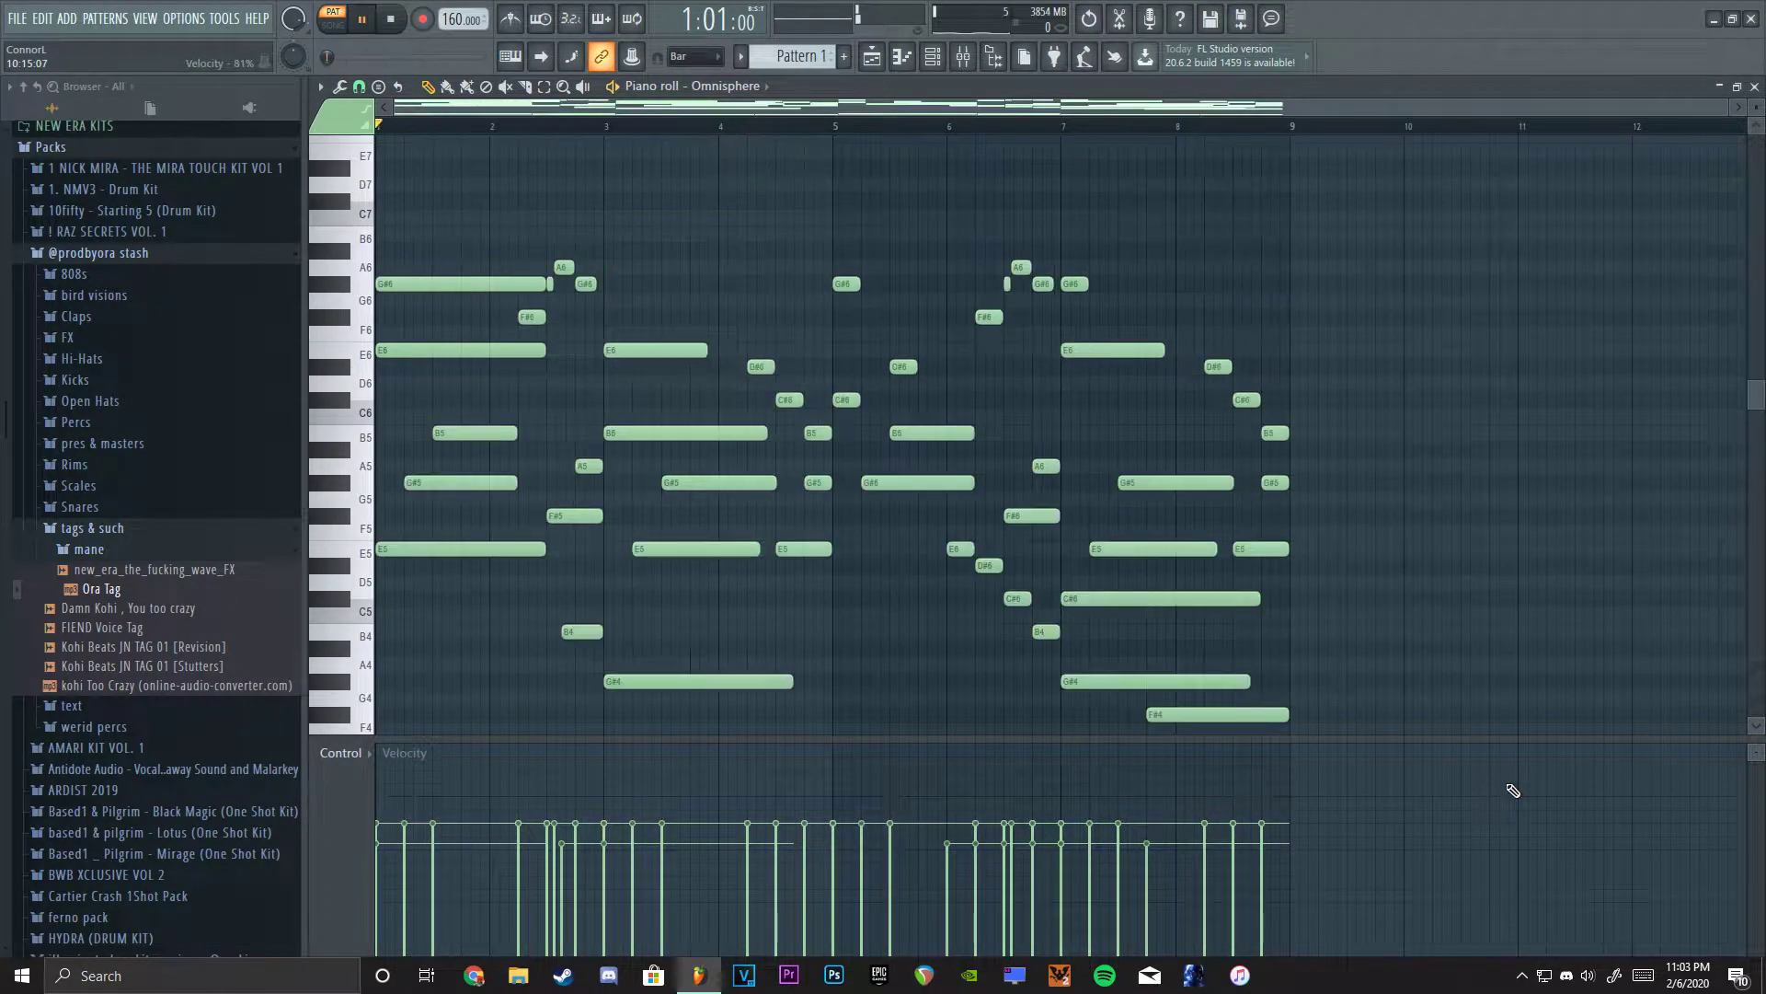
pyautogui.scroll(-2, 1243, 662)
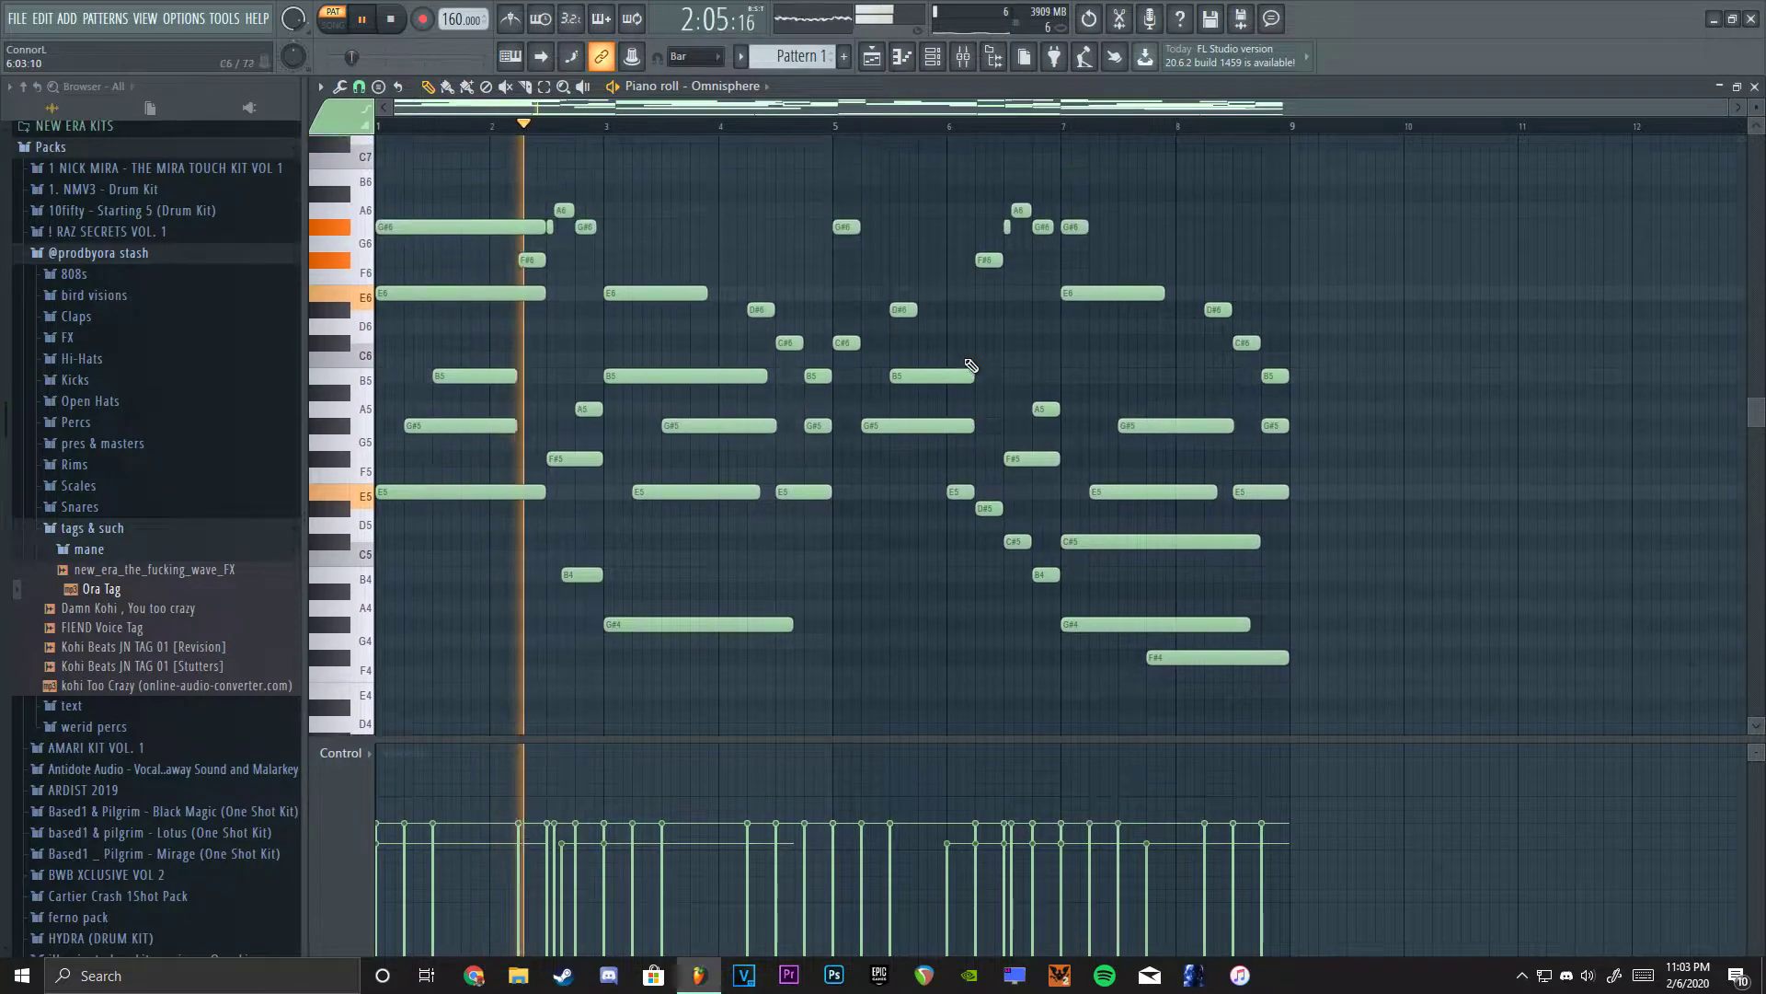
# Reopen the melody and lengthen the G#6, C#6 and neighbouring notes around bar 5.
pyautogui.click(872, 56)
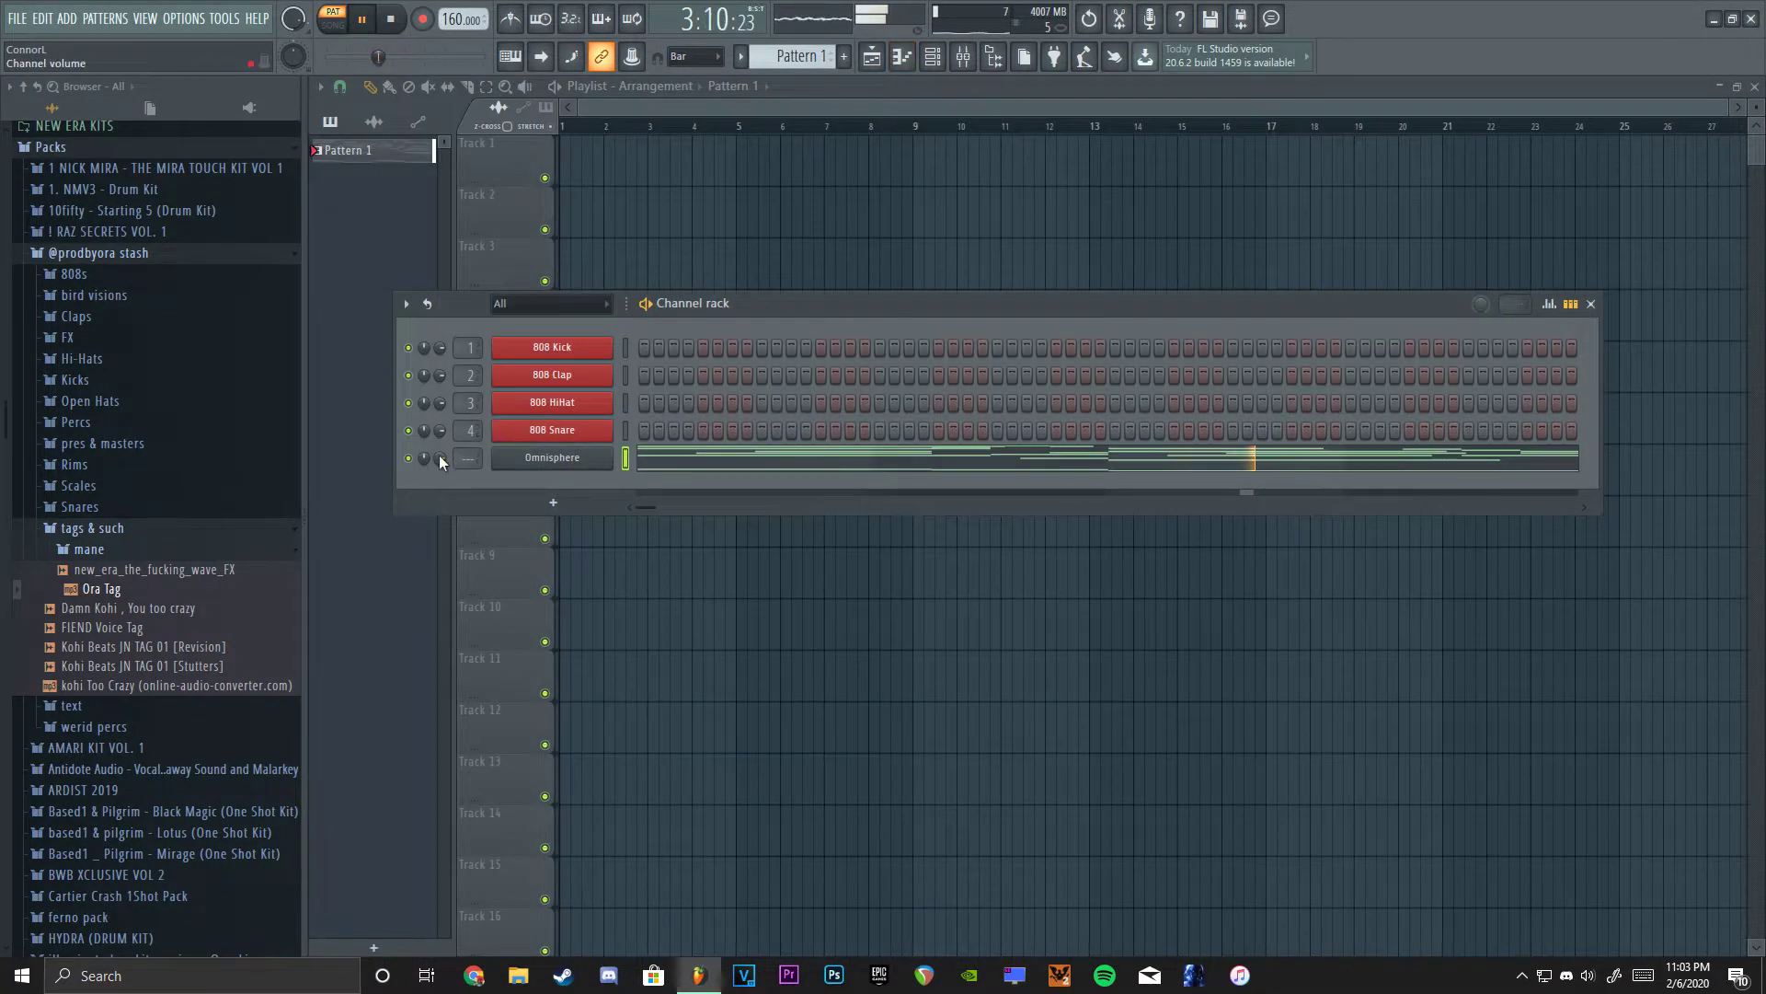
pyautogui.click(1285, 455)
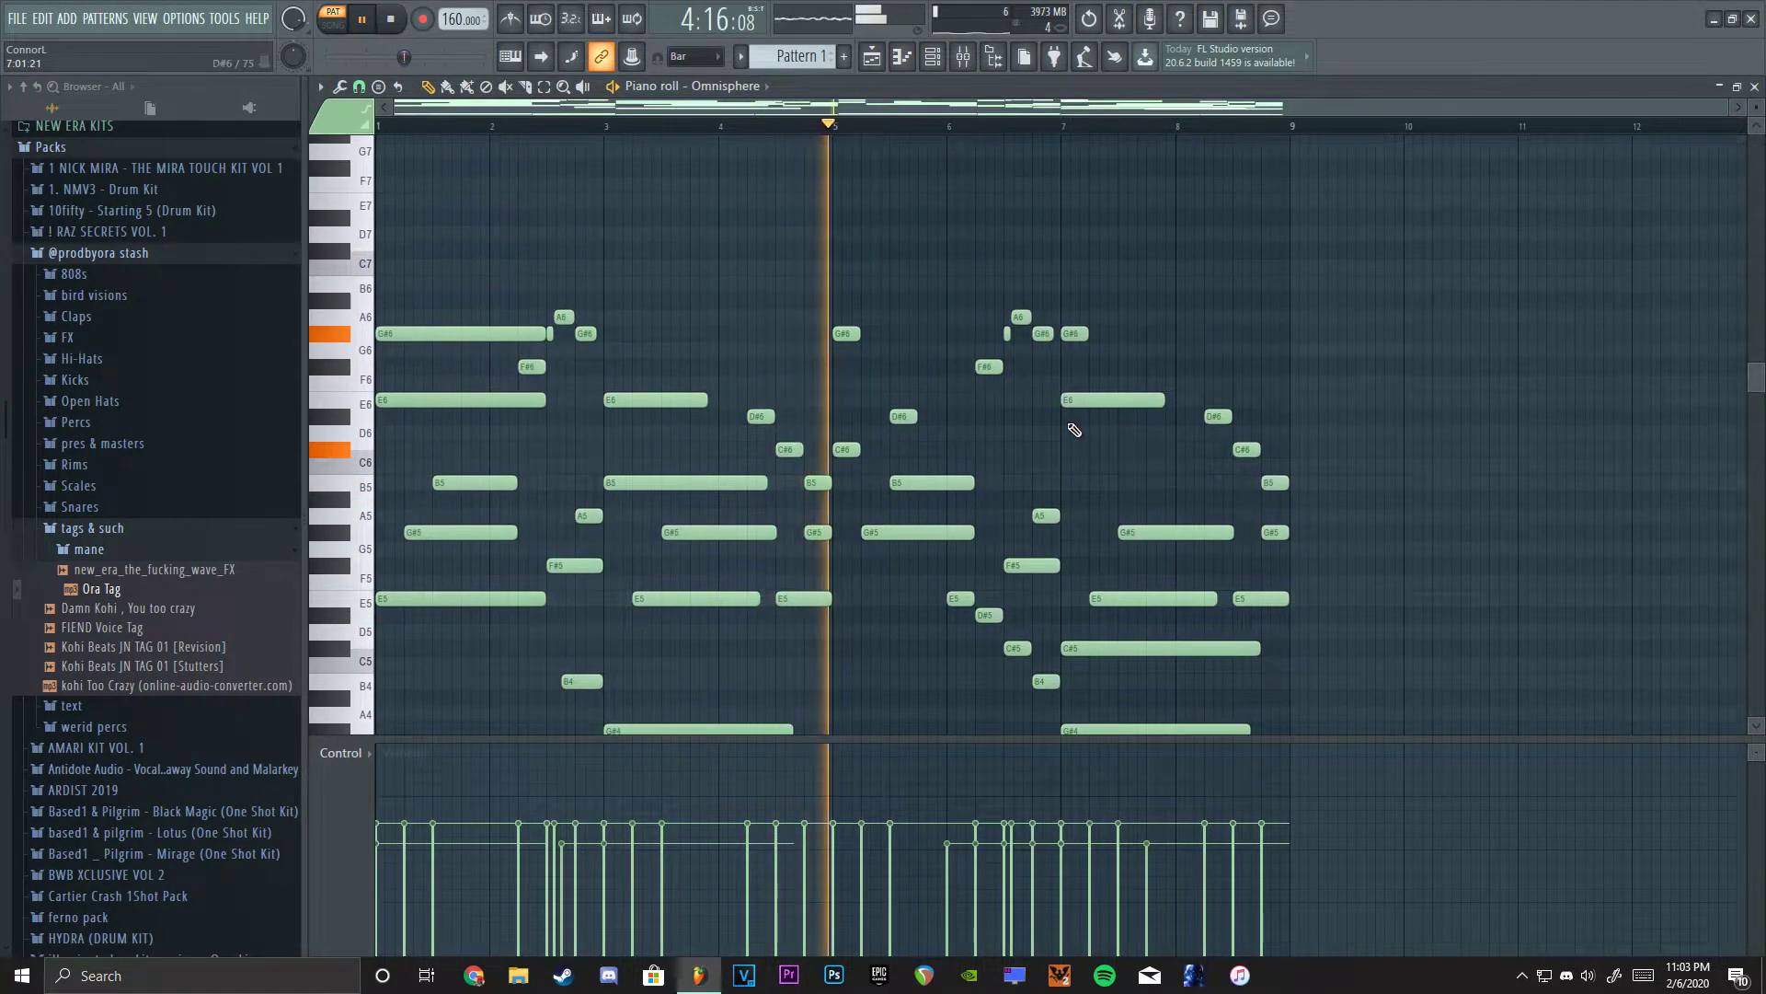
pyautogui.moveTo(857, 333); pyautogui.dragTo(1001, 332)
pyautogui.moveTo(910, 416); pyautogui.dragTo(1060, 416)
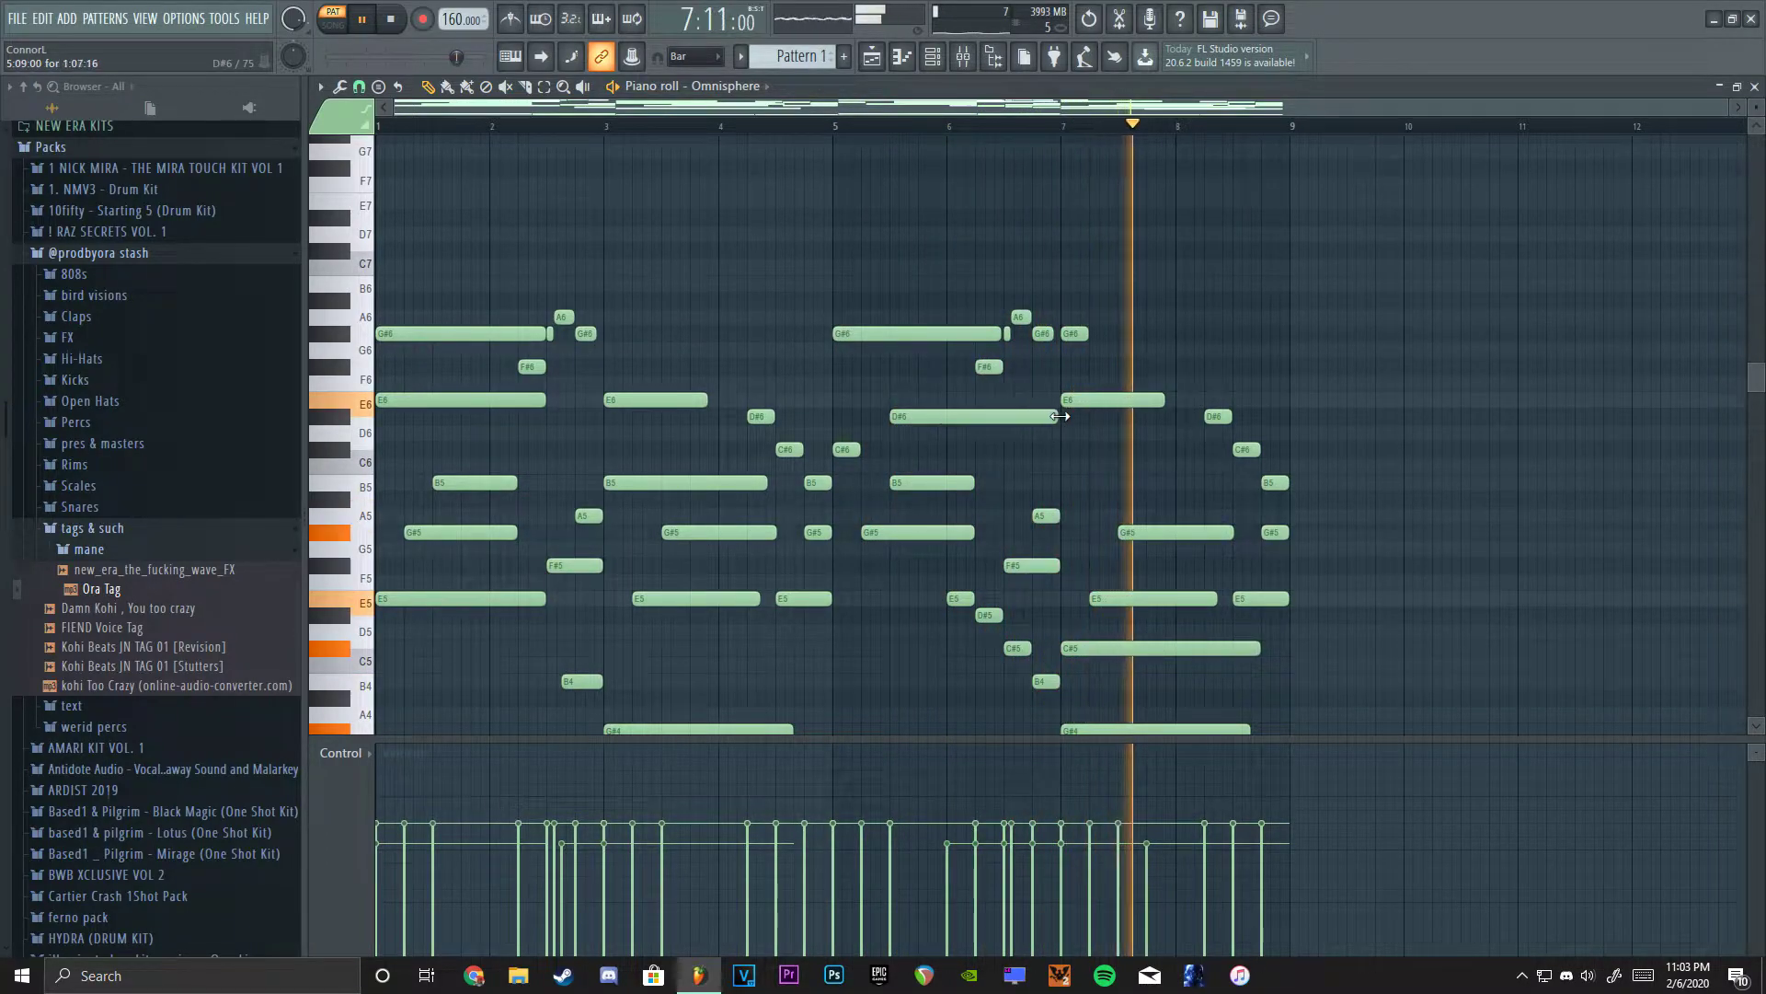
pyautogui.moveTo(859, 448); pyautogui.dragTo(885, 448)
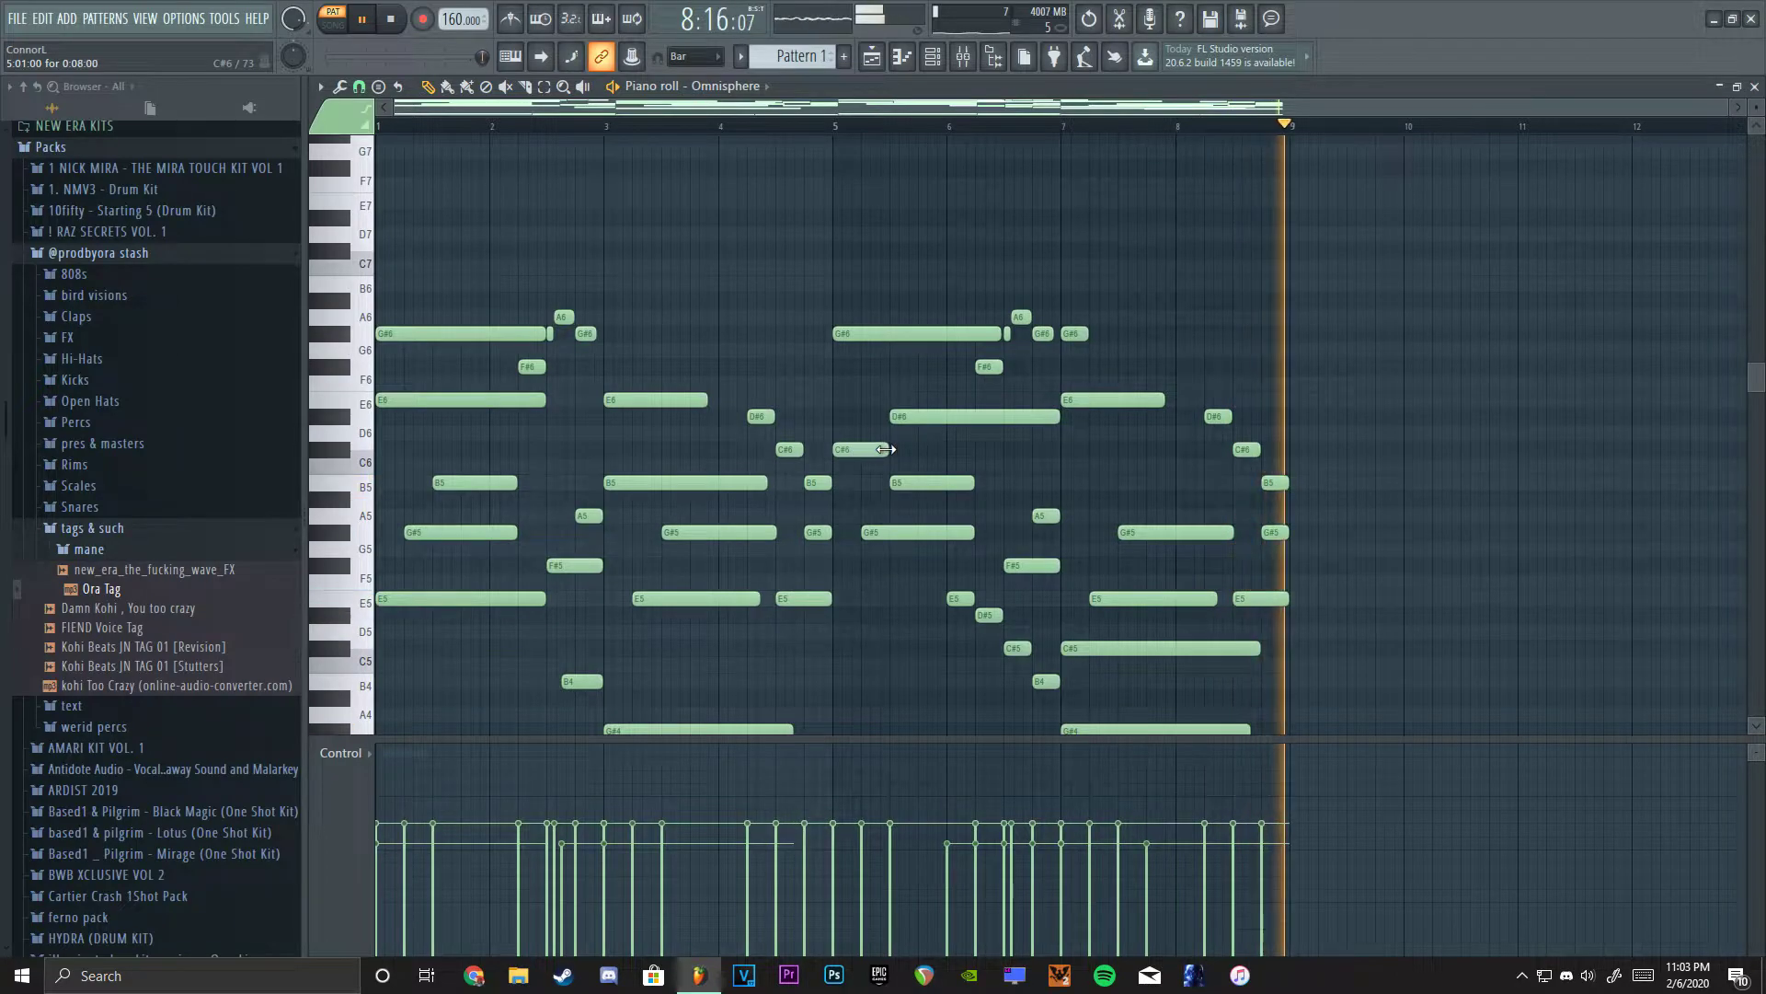
pyautogui.press('space')
pyautogui.hotkey('ctrl', 'a')
pyautogui.scroll(-3, 1223, 552)
# Randomize the note levels, apply a strum to the chords, and close the piano roll.
pyautogui.hotkey('alt', 'r')
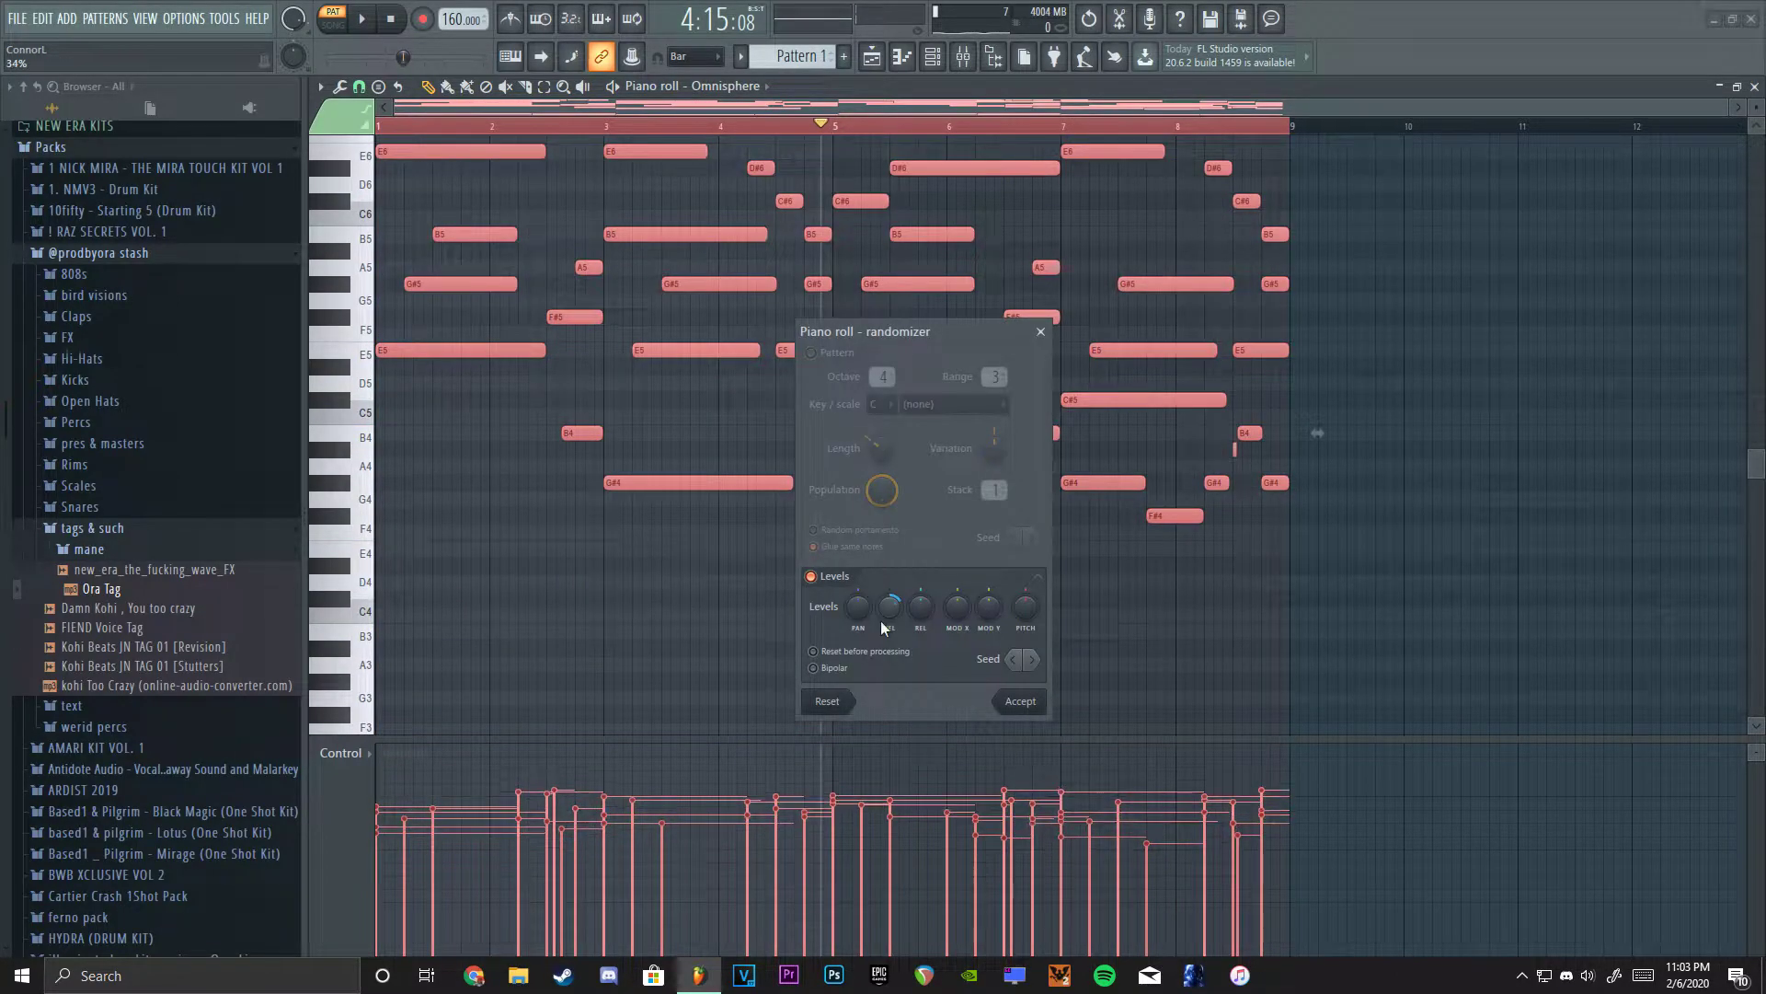
pyautogui.click(1019, 699)
pyautogui.hotkey('alt', 'r')
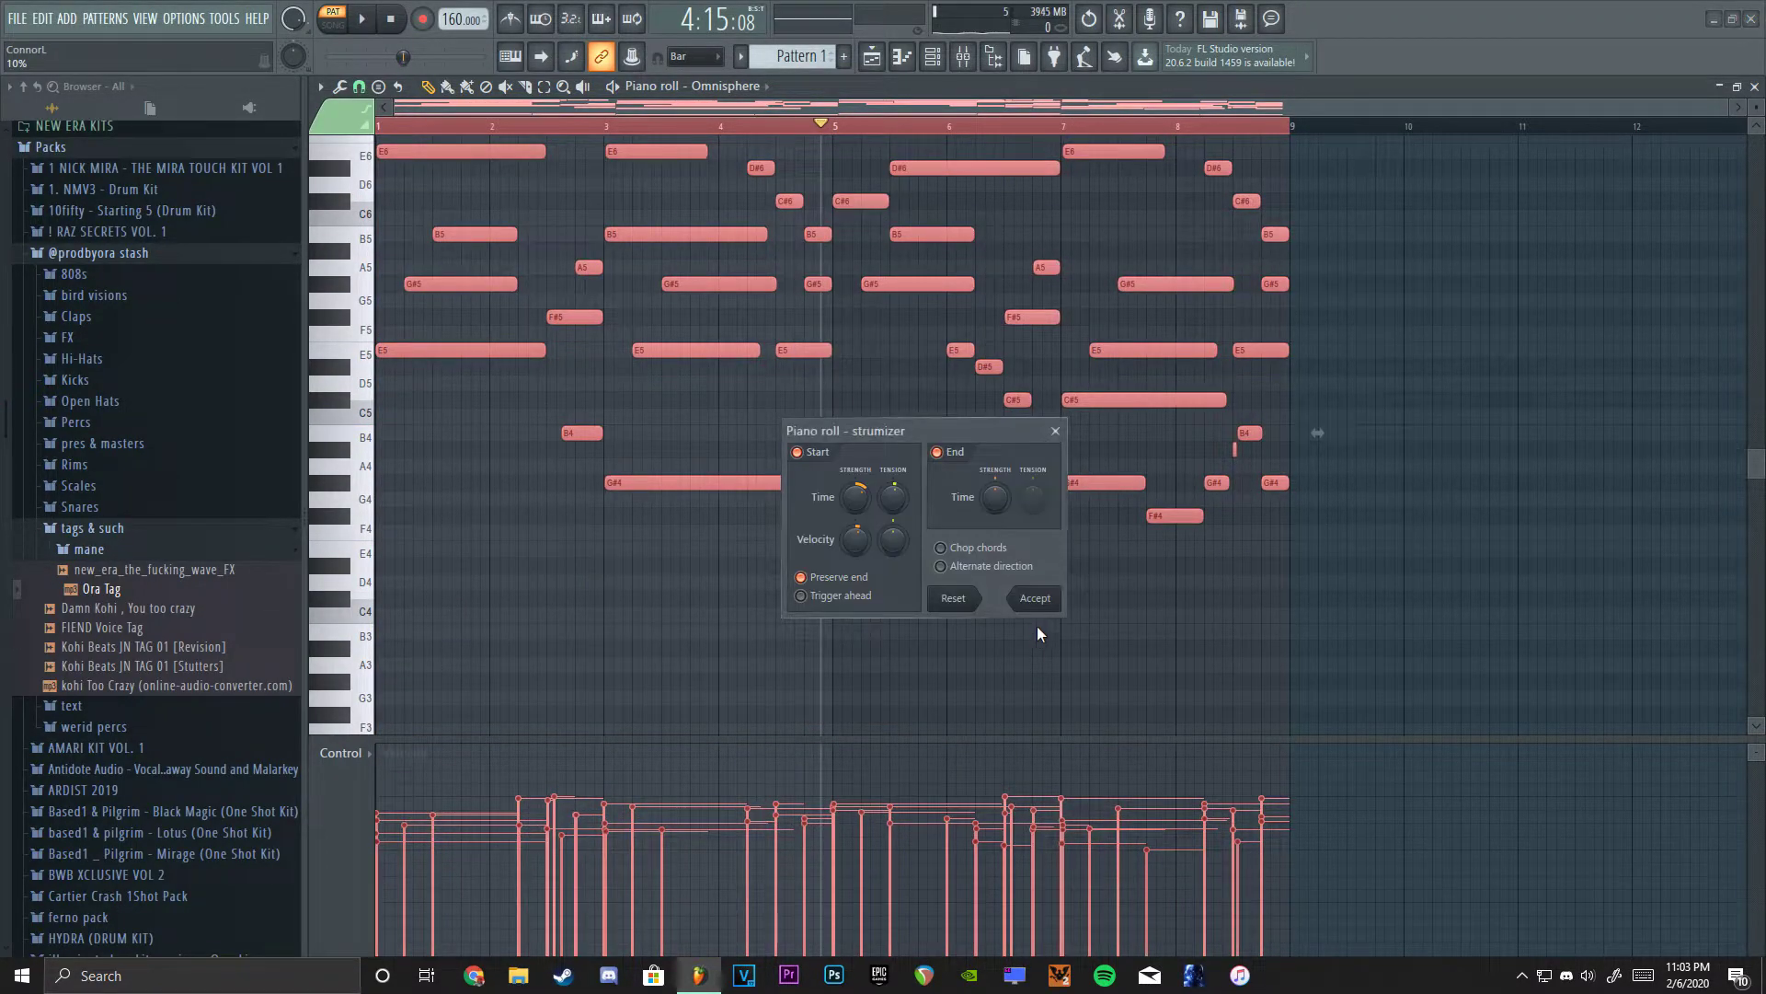
pyautogui.press('space')
pyautogui.click(1035, 597)
pyautogui.scroll(2, 795, 254)
pyautogui.press('space')
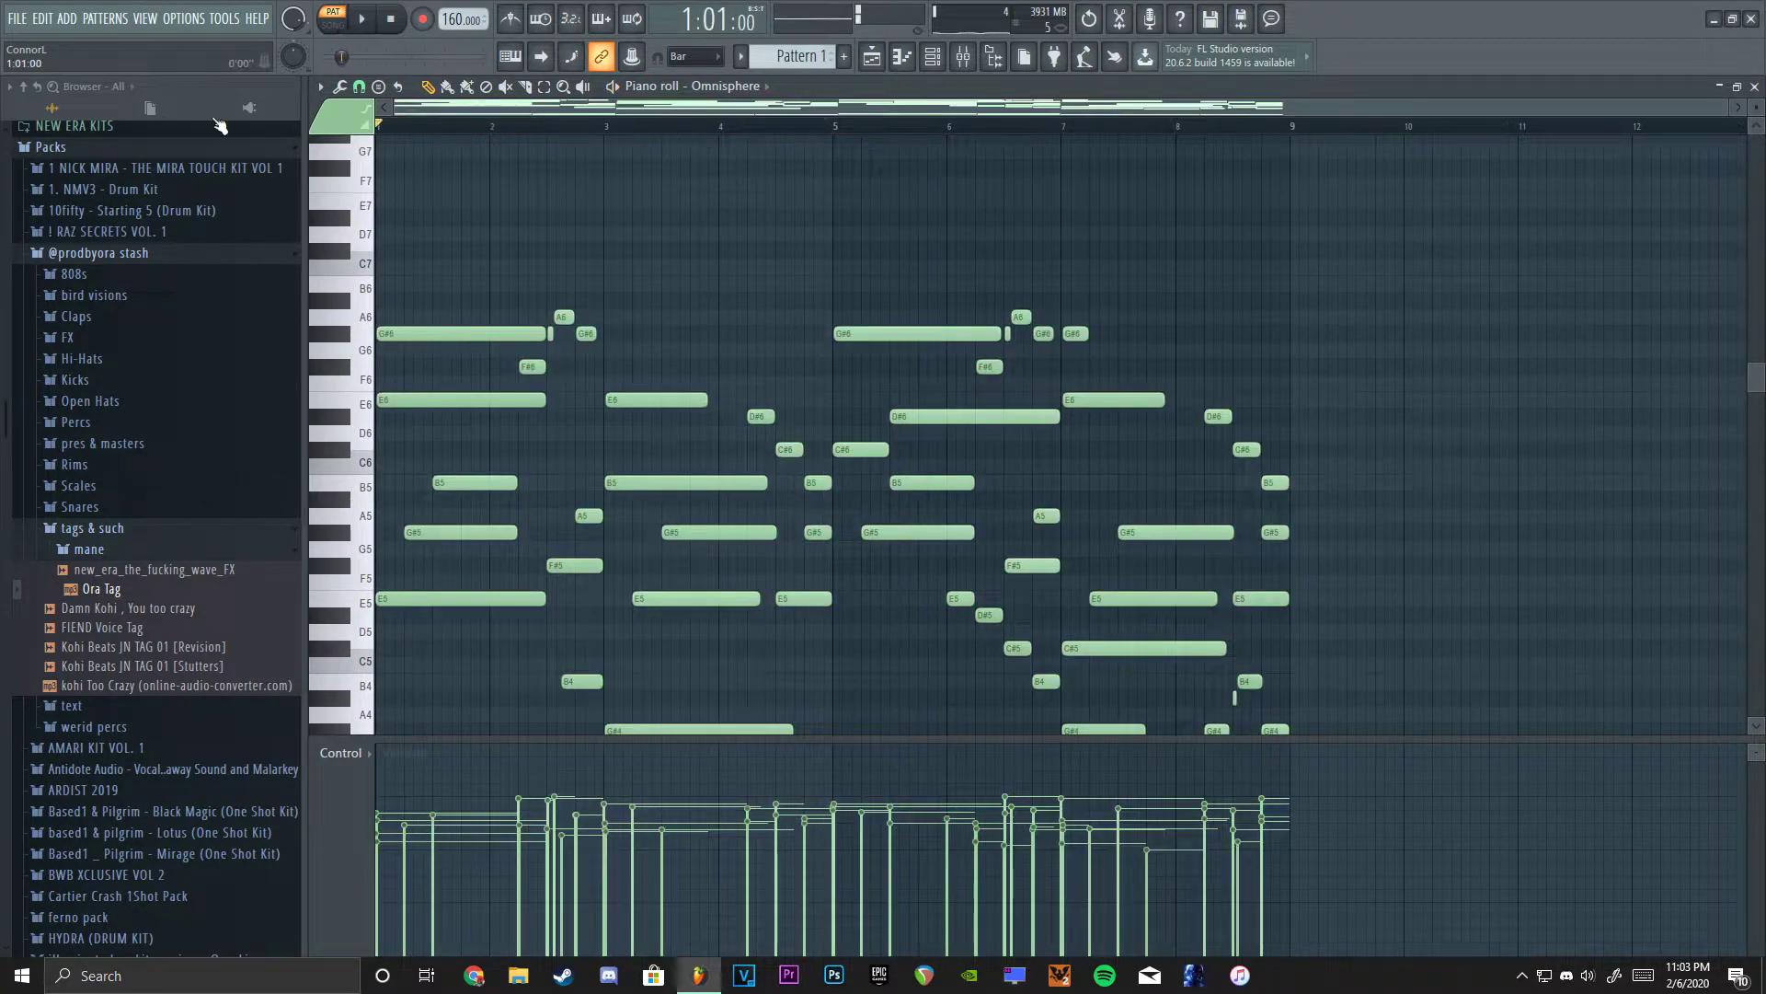
pyautogui.press('F7')
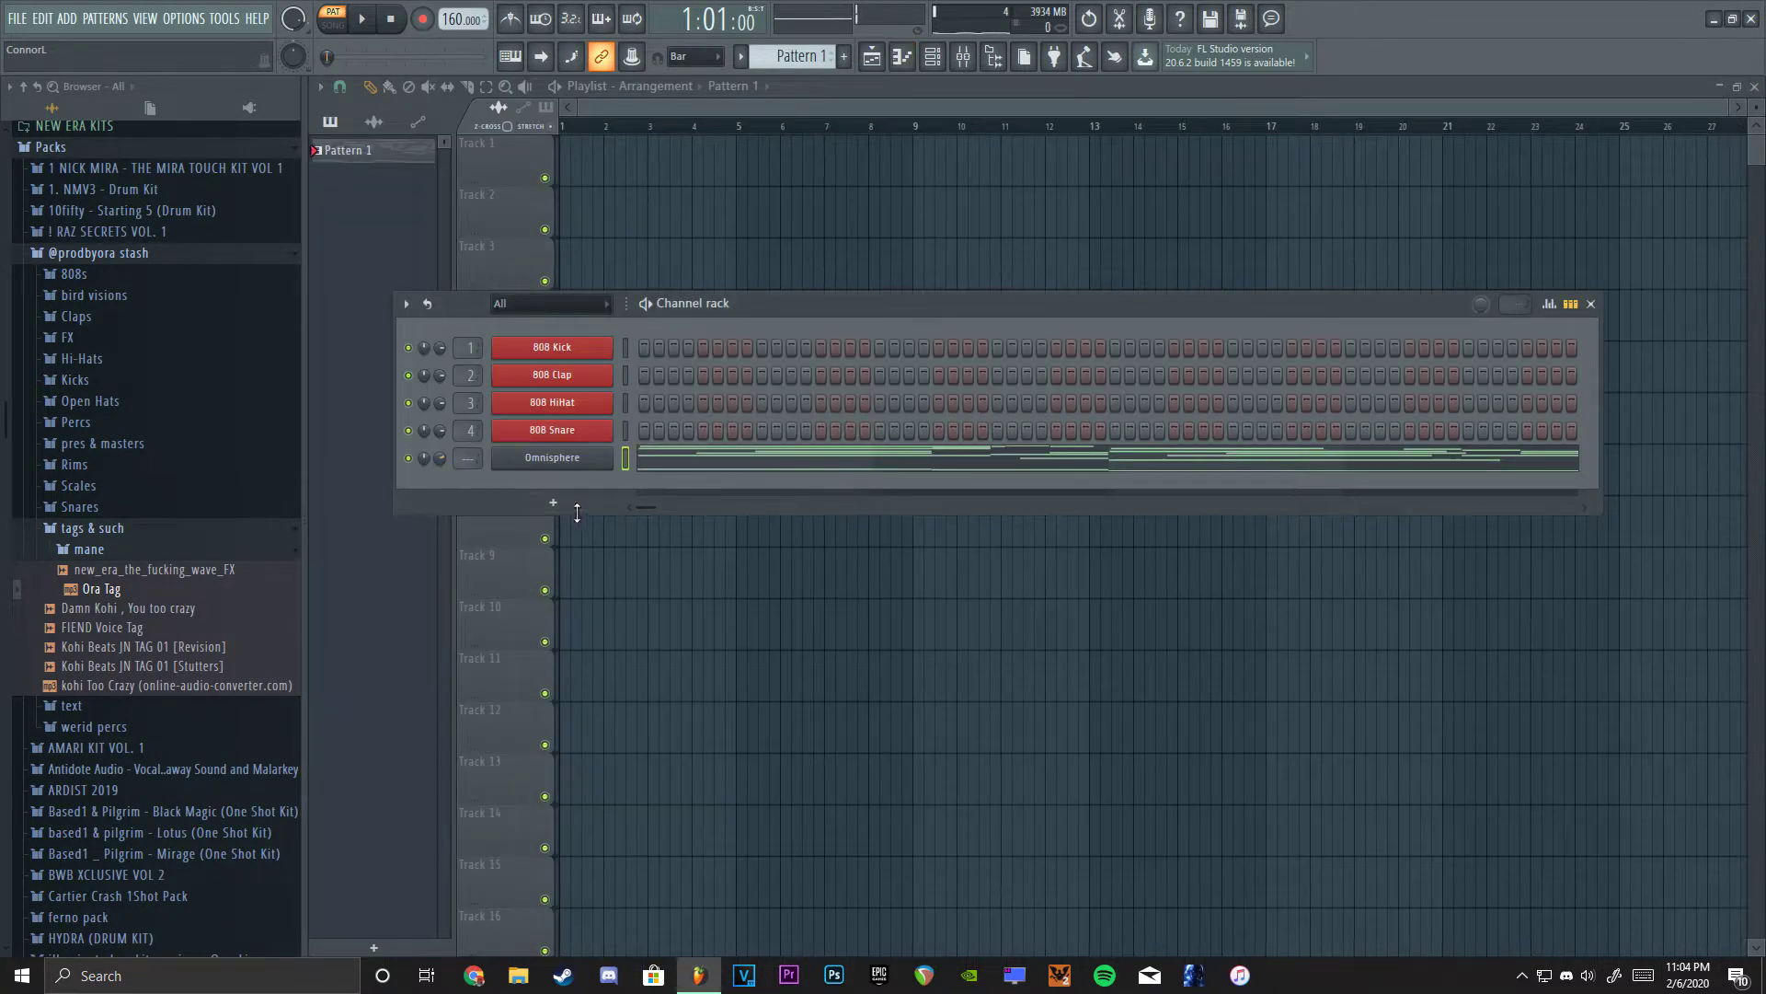
pyautogui.click(676, 459)
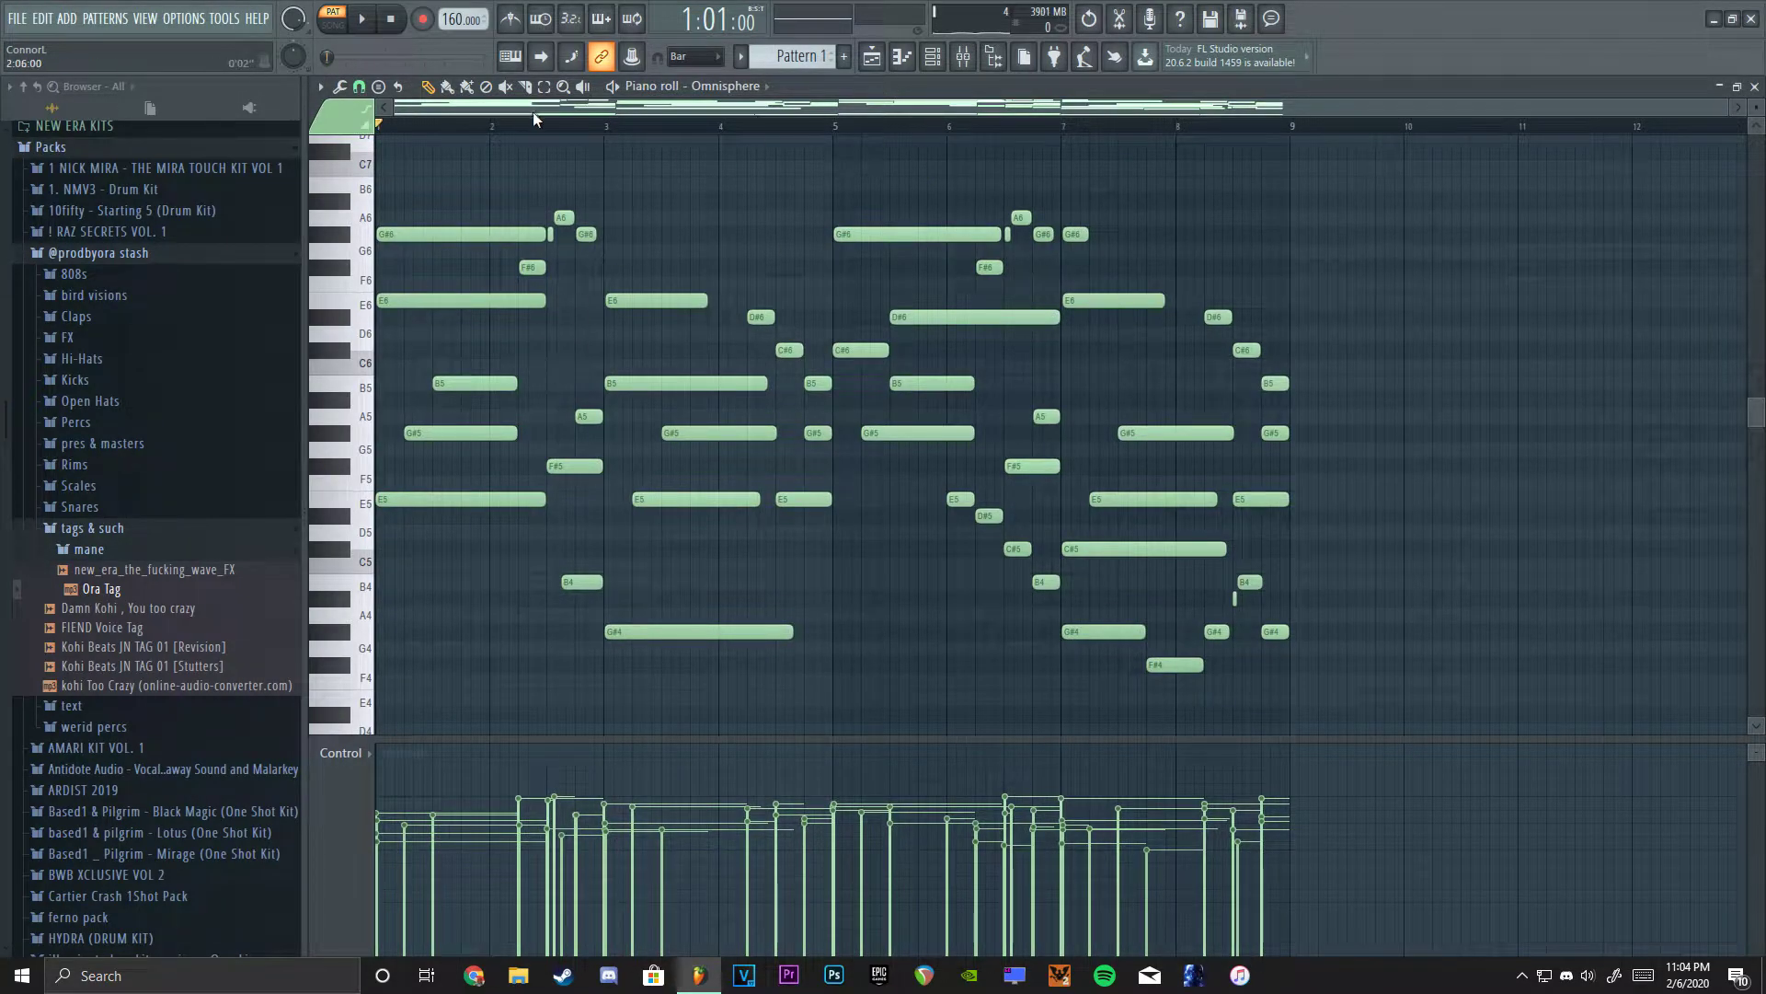
pyautogui.scroll(3, 534, 113)
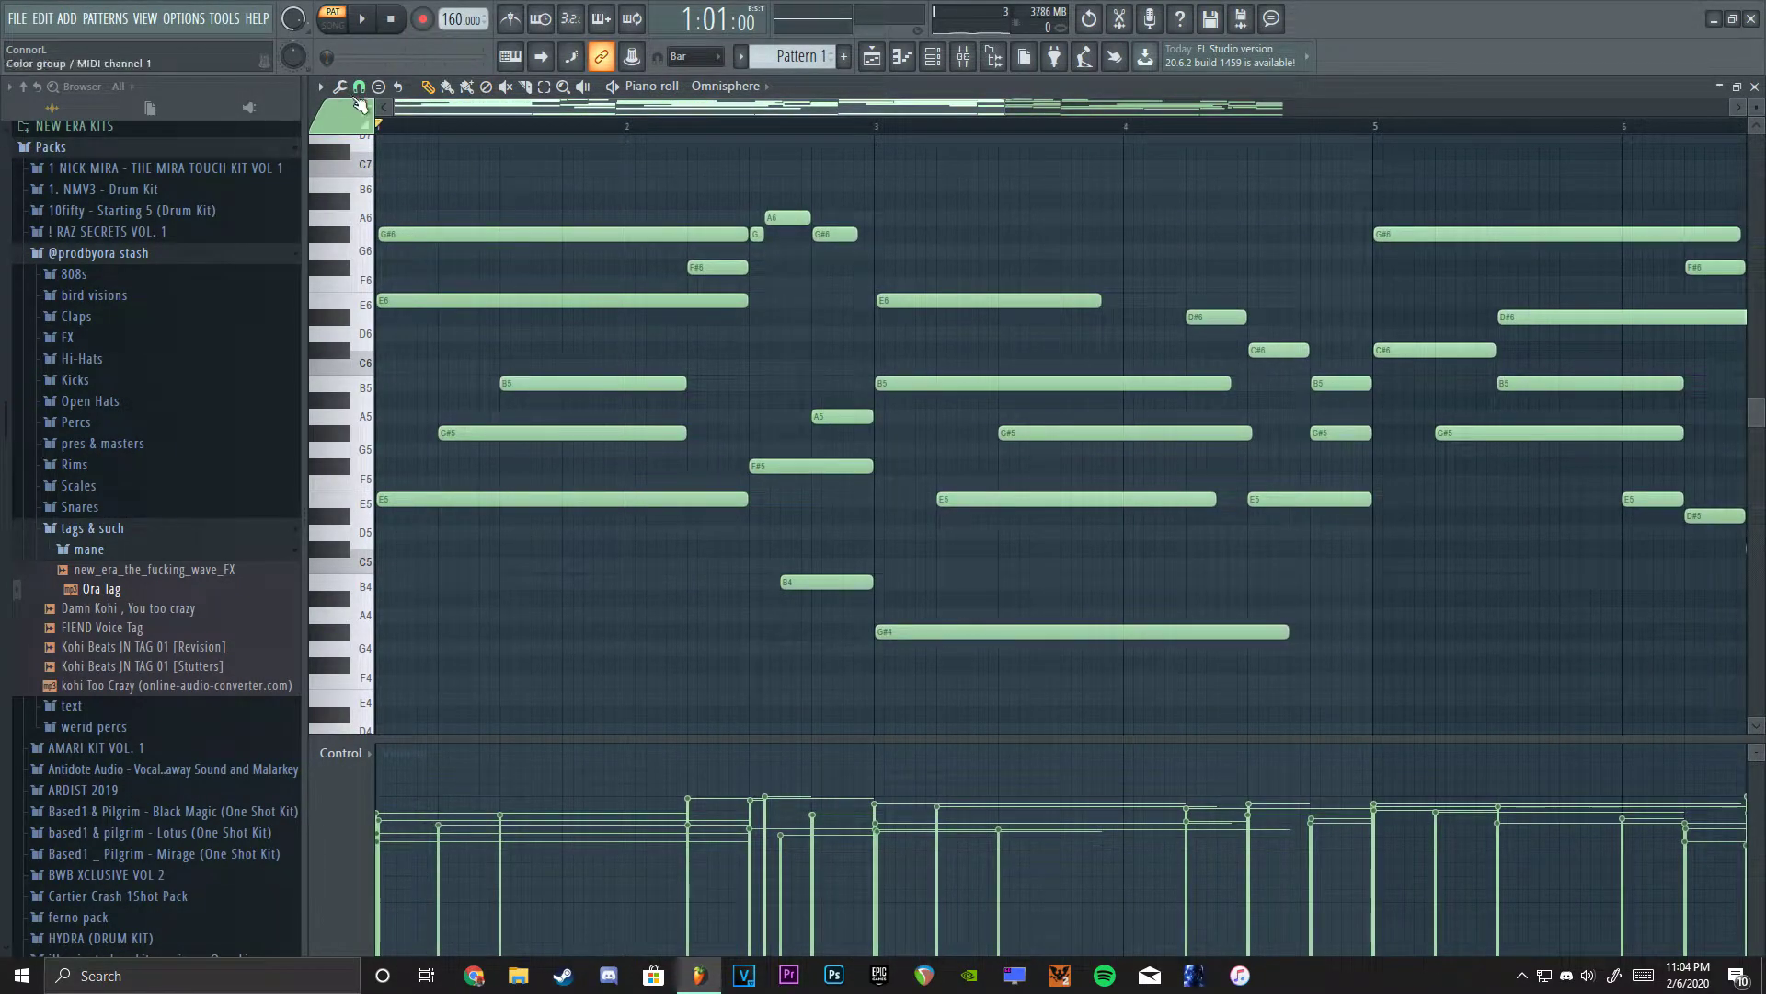
# Turn off note snapping in the Omnisphere piano roll.
pyautogui.click(359, 86)
pyautogui.click(389, 171)
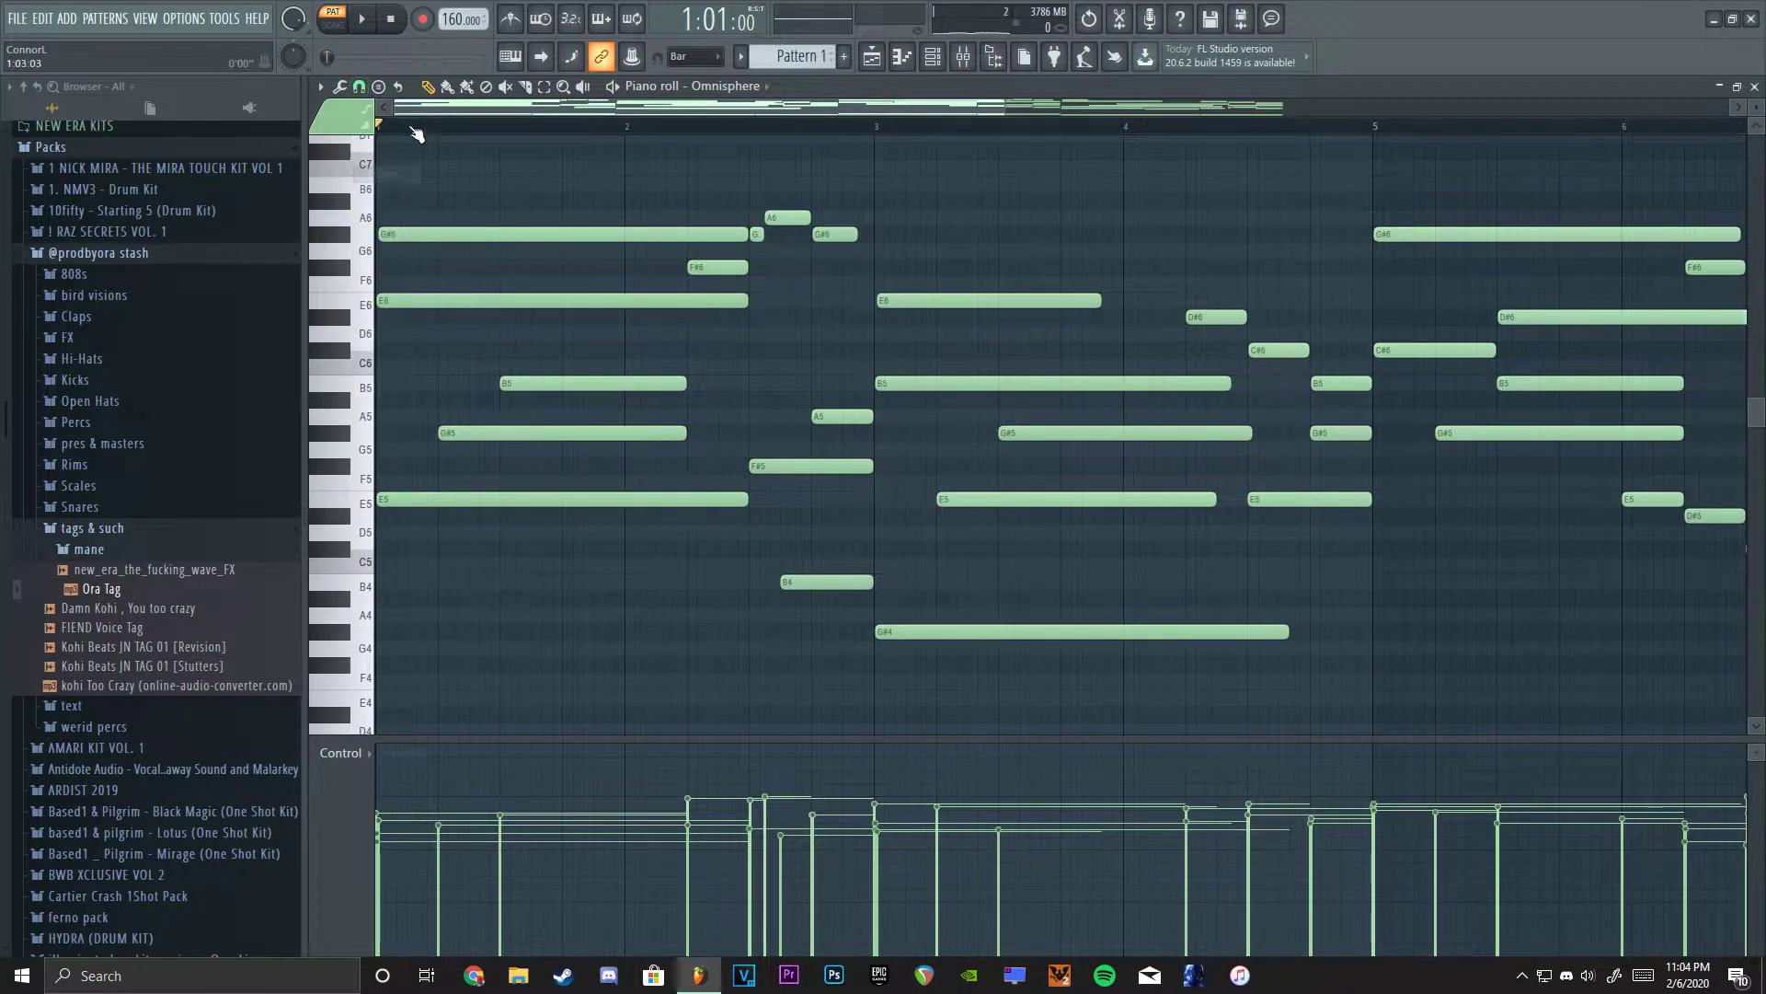
pyautogui.scroll(3, 386, 117)
pyautogui.click(360, 87)
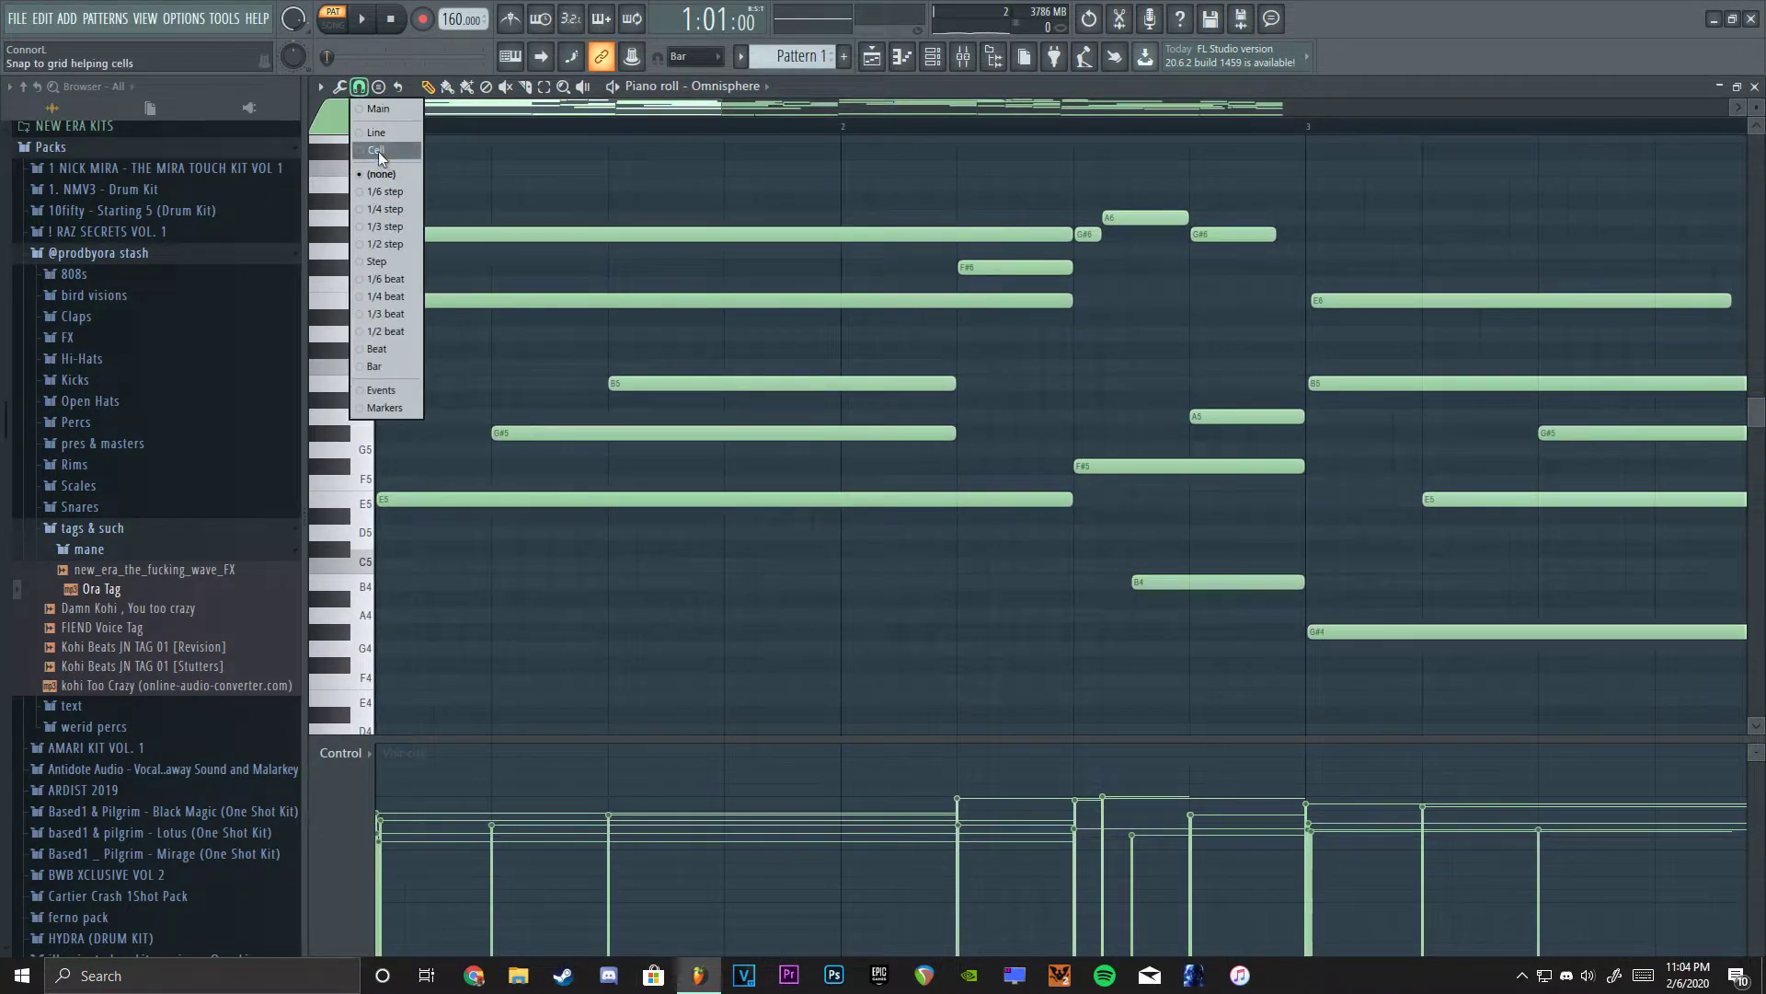
pyautogui.click(515, 122)
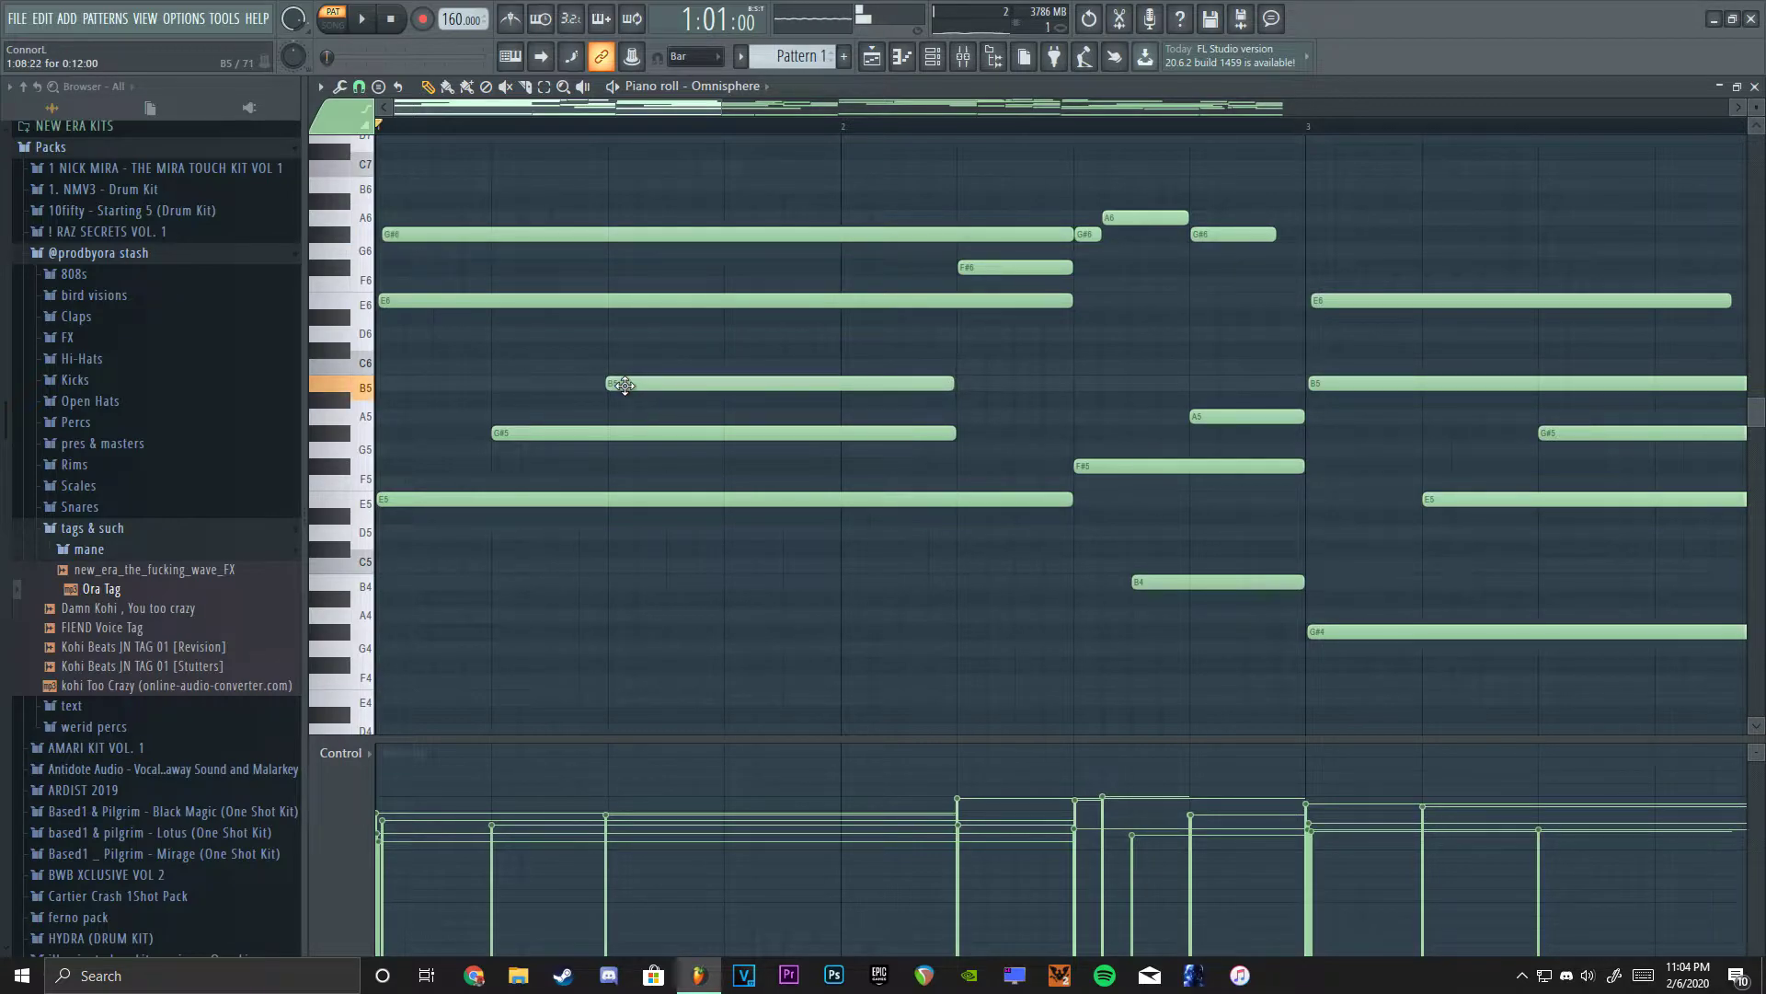
pyautogui.scroll(-1, 769, 129)
pyautogui.scroll(-2, 801, 267)
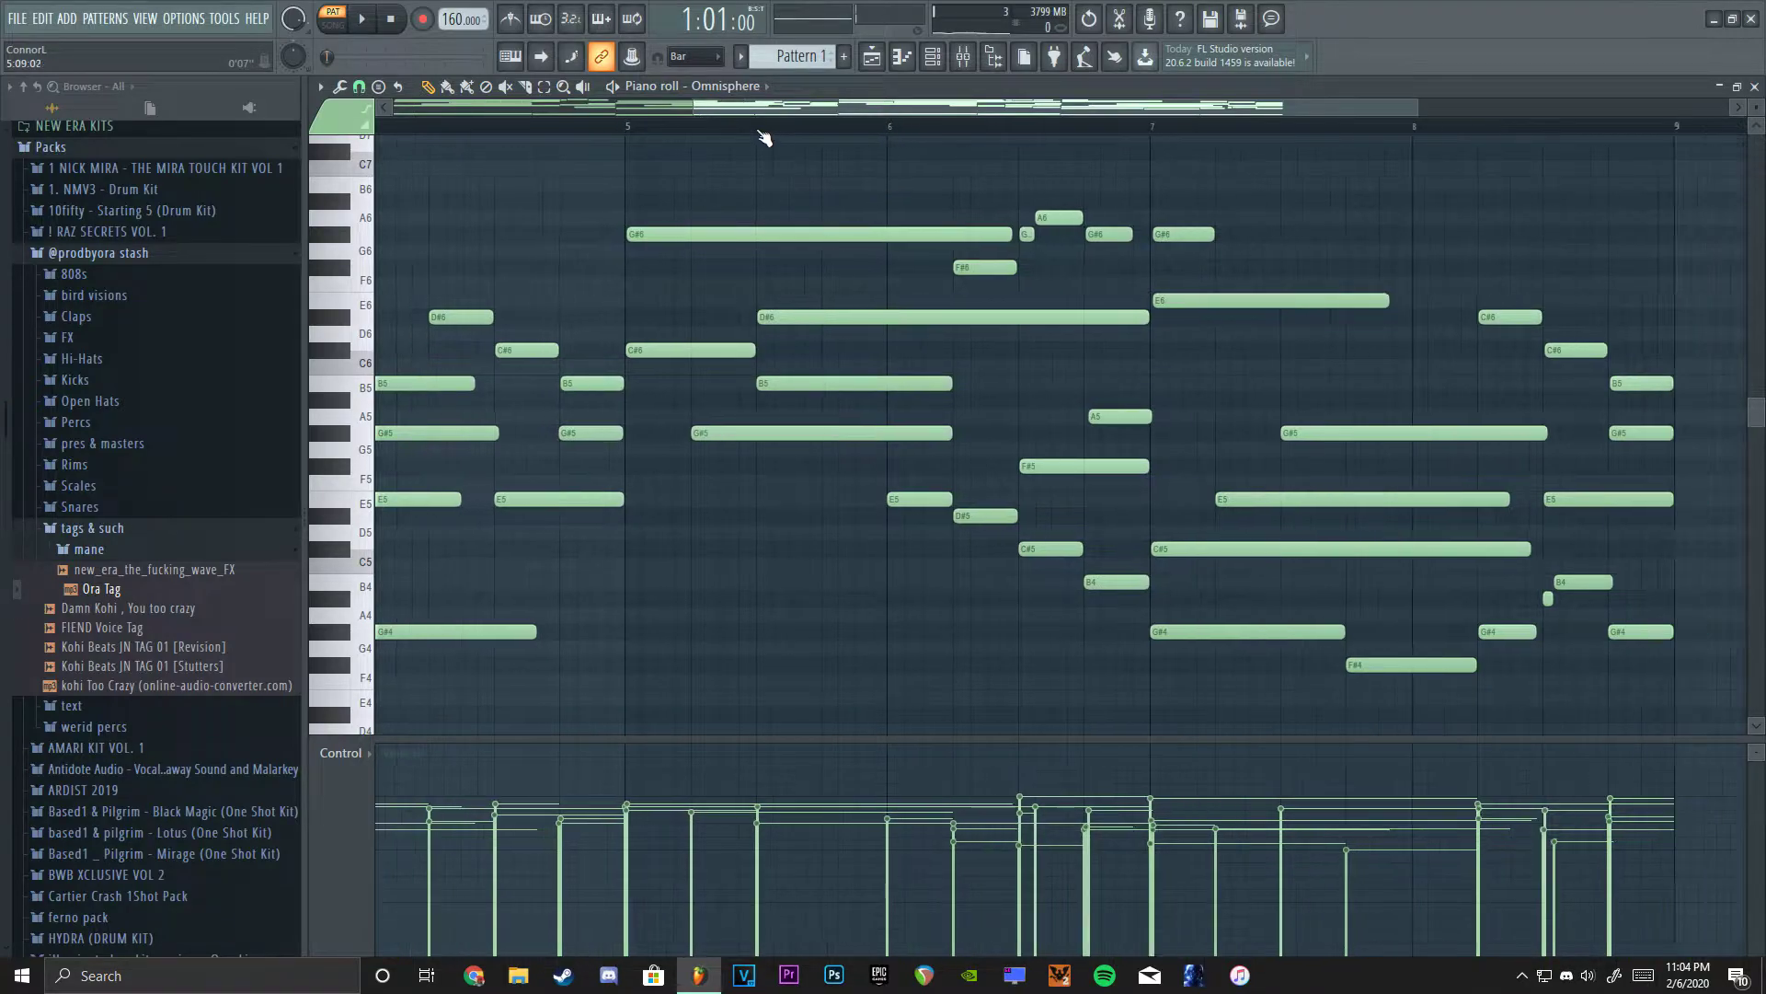
pyautogui.scroll(-2, 1050, 513)
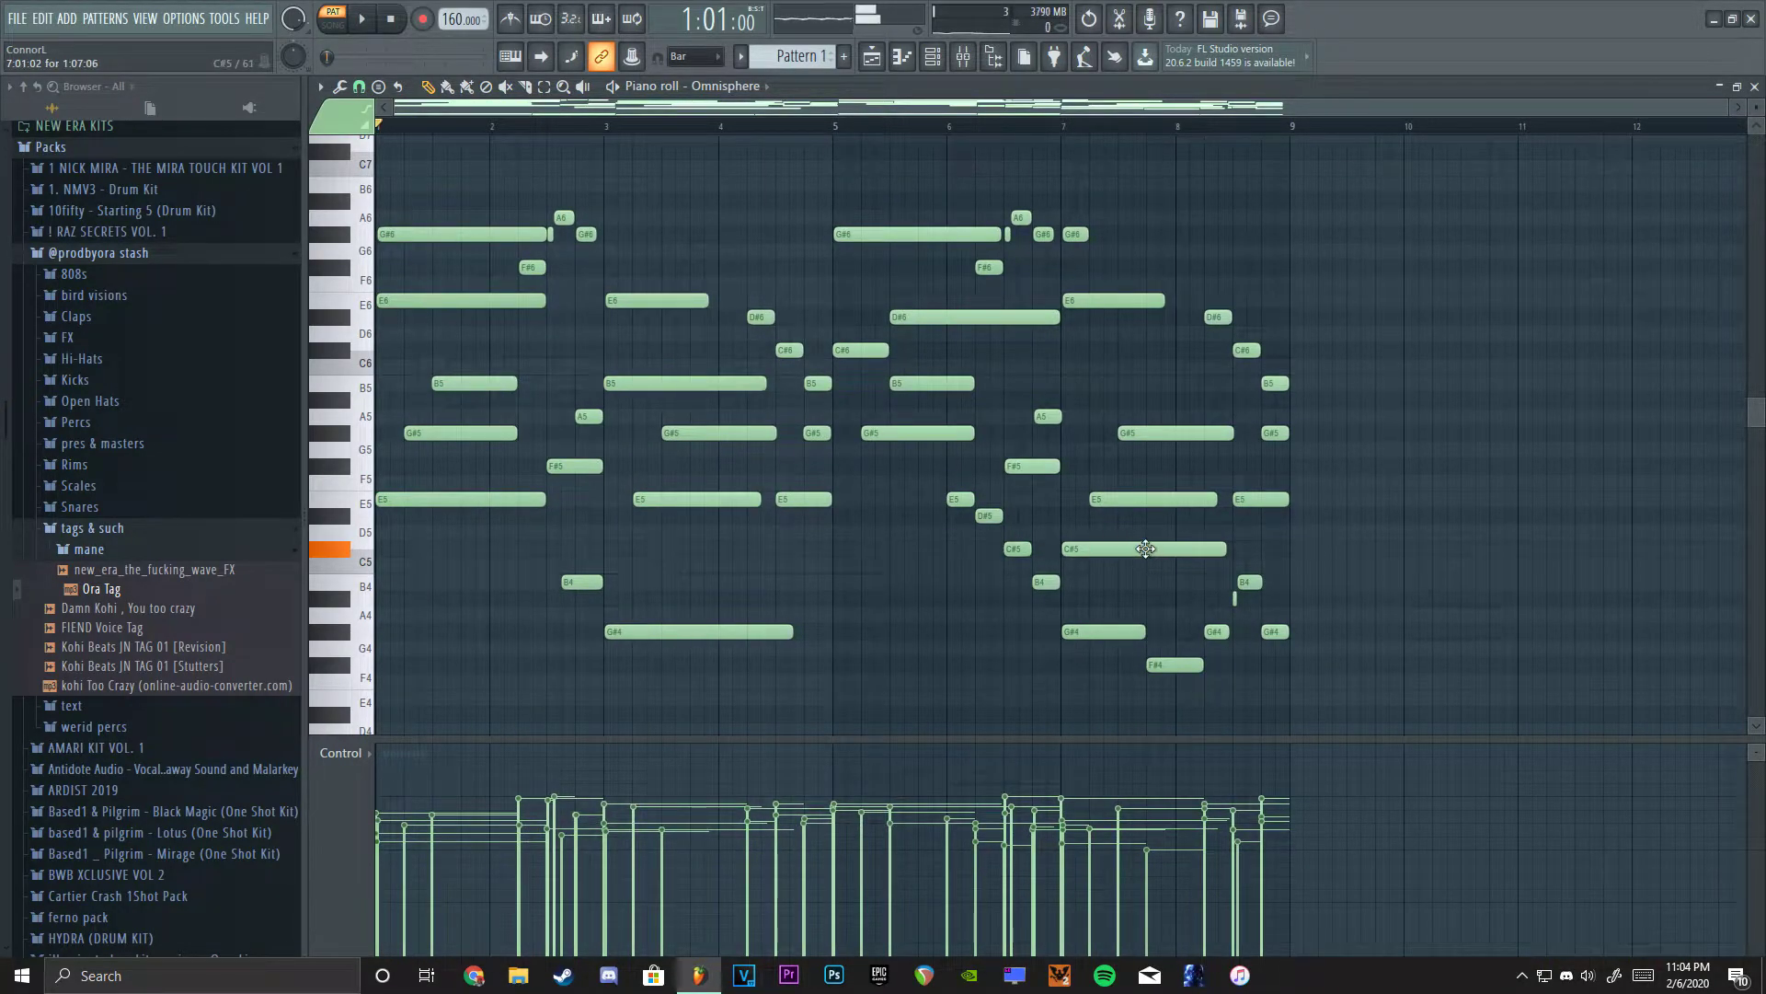
pyautogui.click(339, 86)
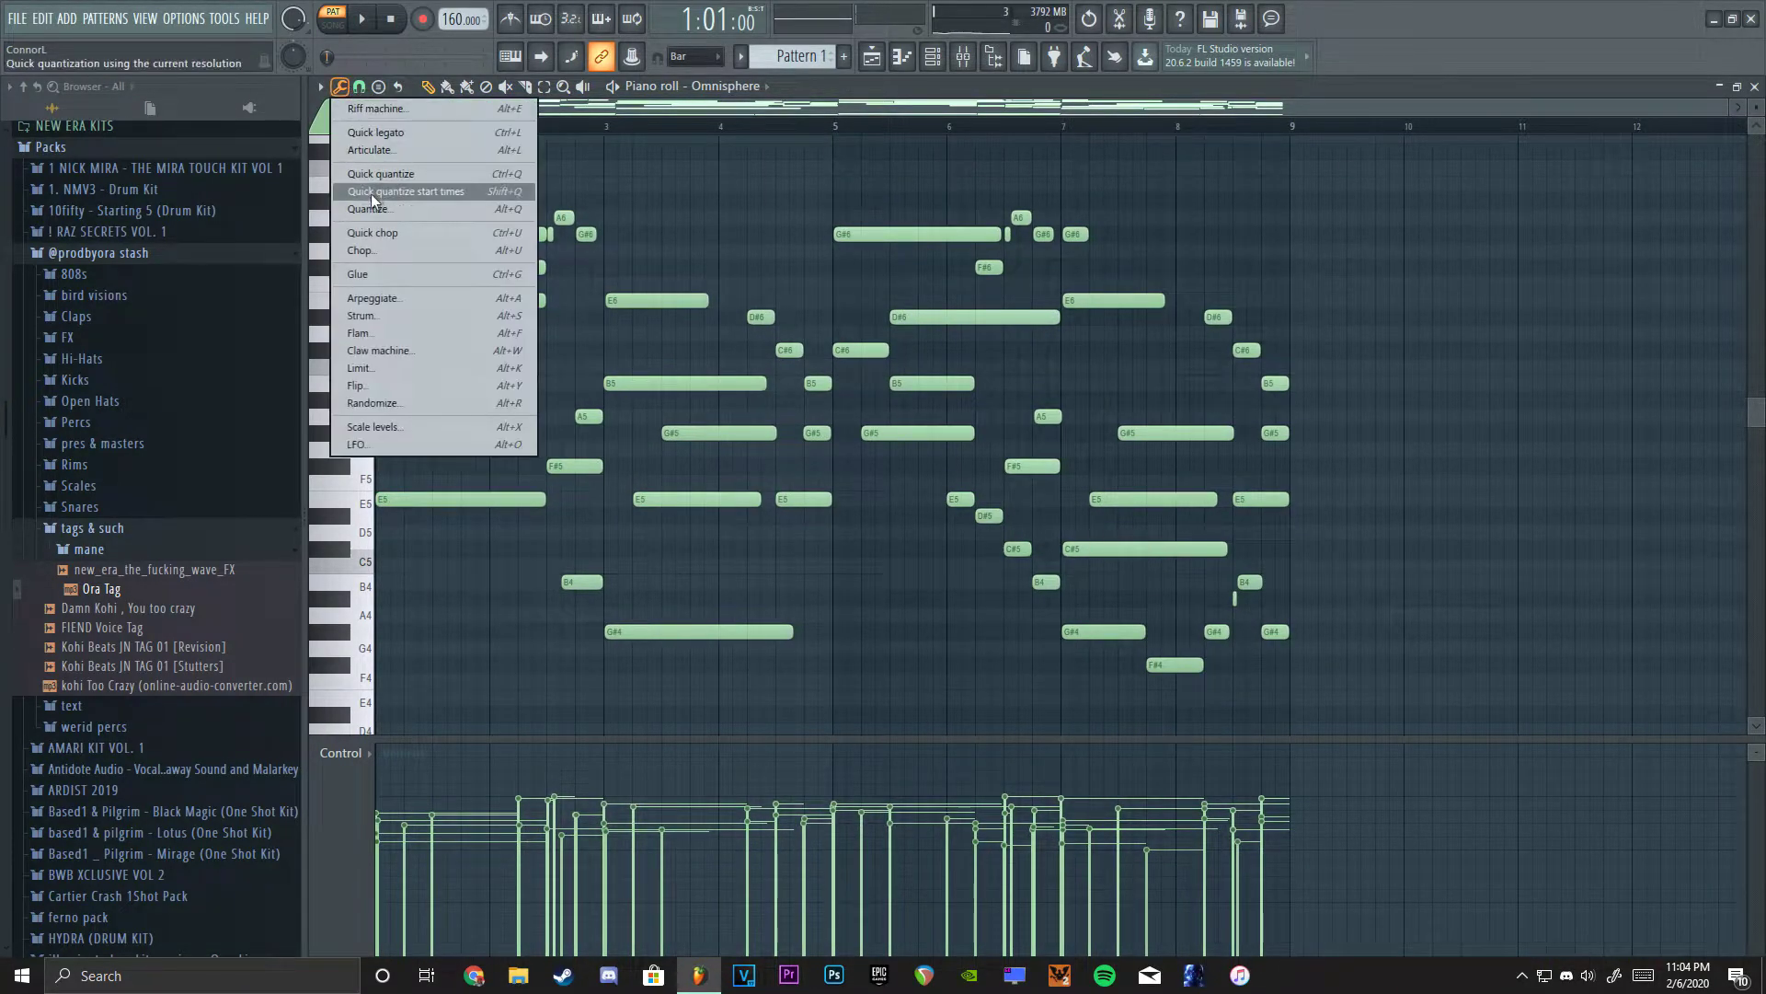
pyautogui.click(341, 87)
pyautogui.click(389, 246)
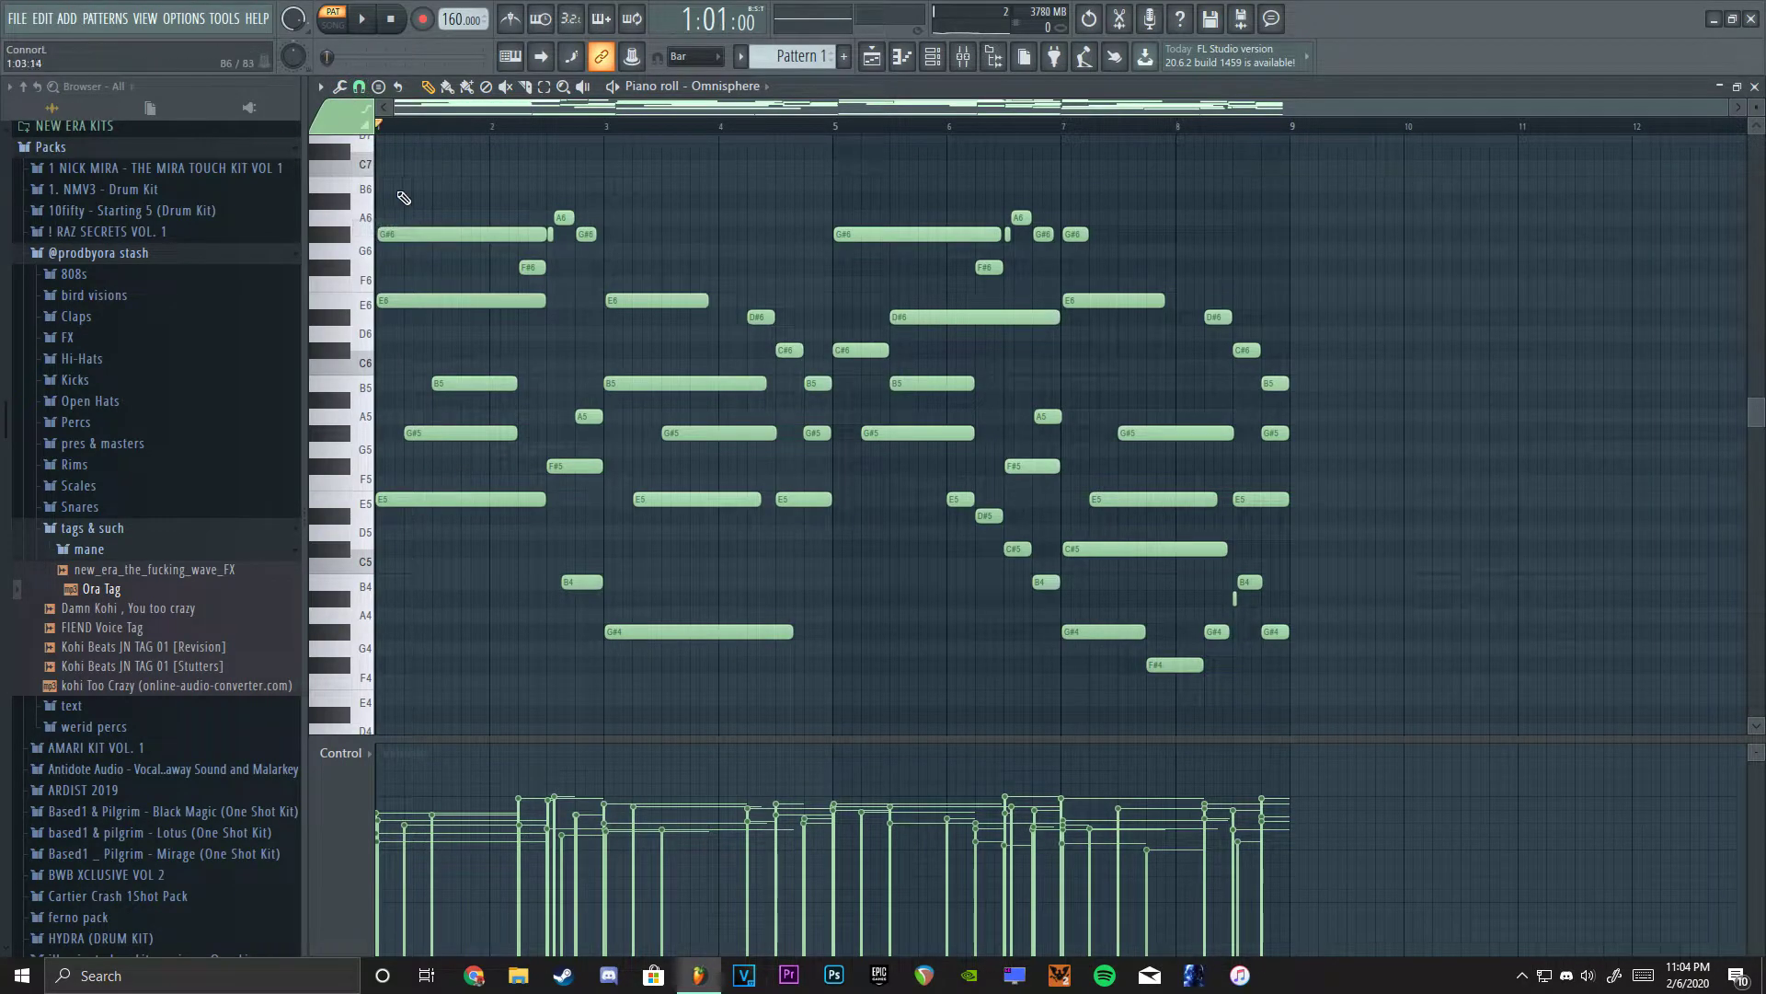
# Play the melody, then view the second layer of Omnisphere #2's PAD - Old patch.
pyautogui.press('space')
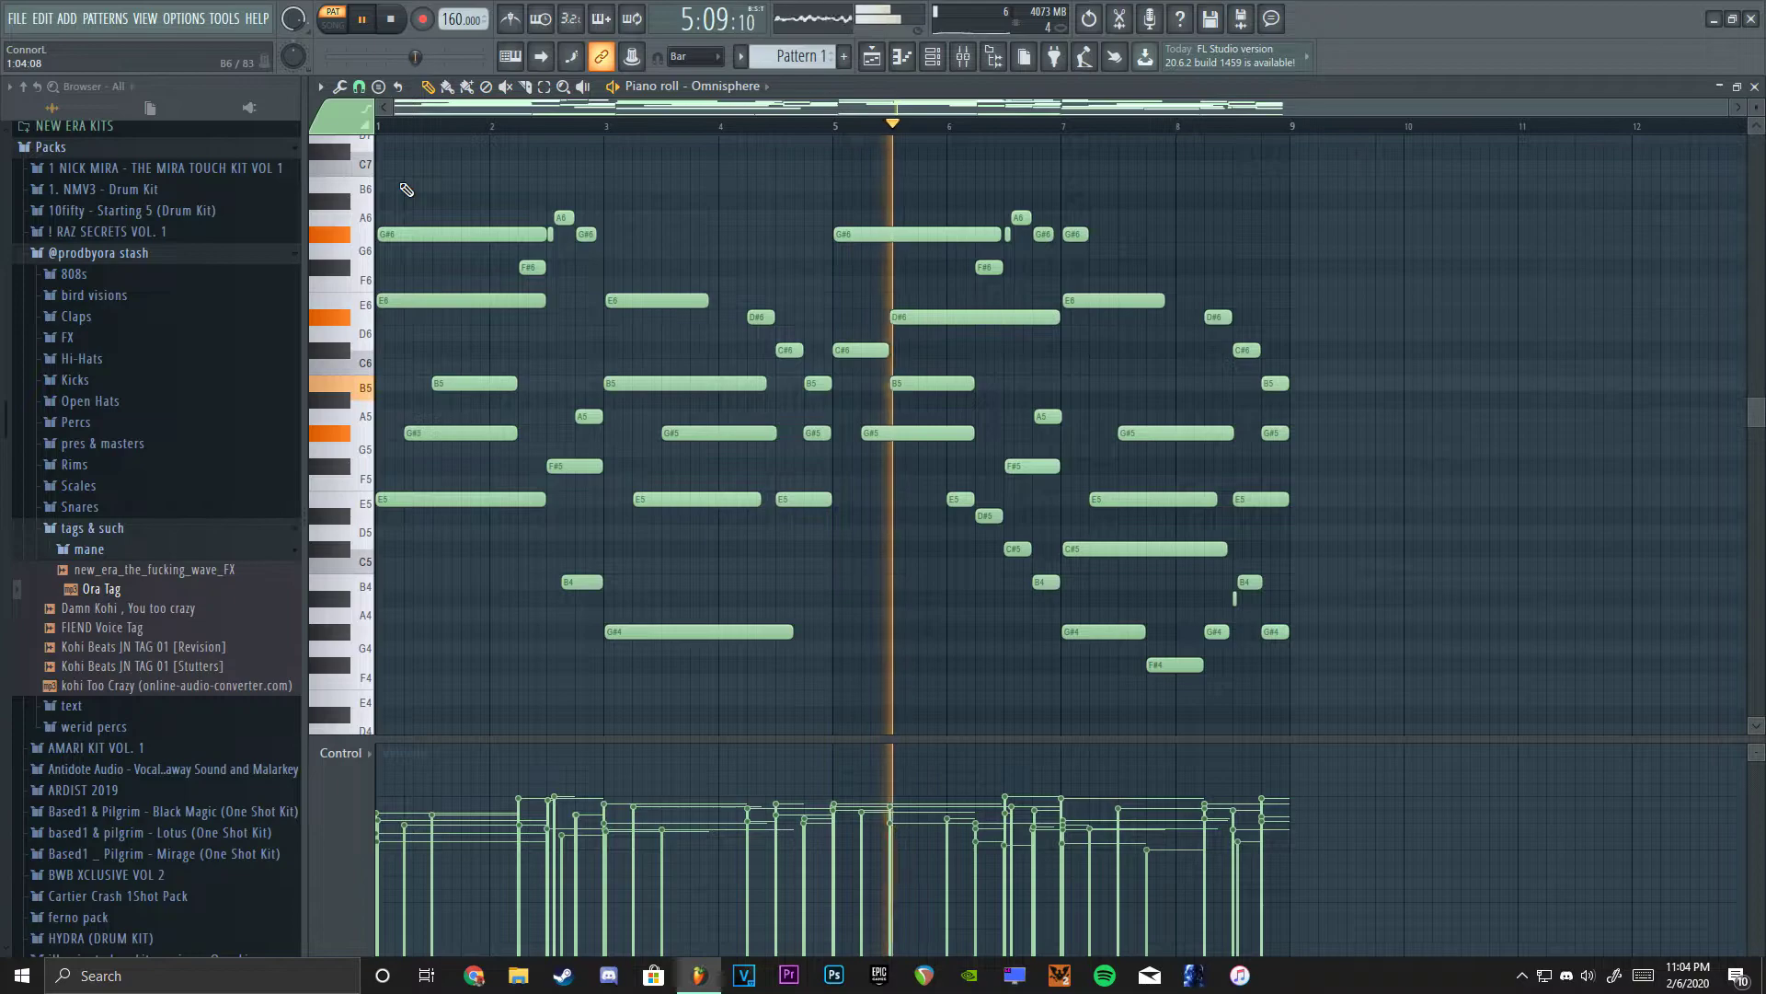
pyautogui.scroll(-4, 1111, 453)
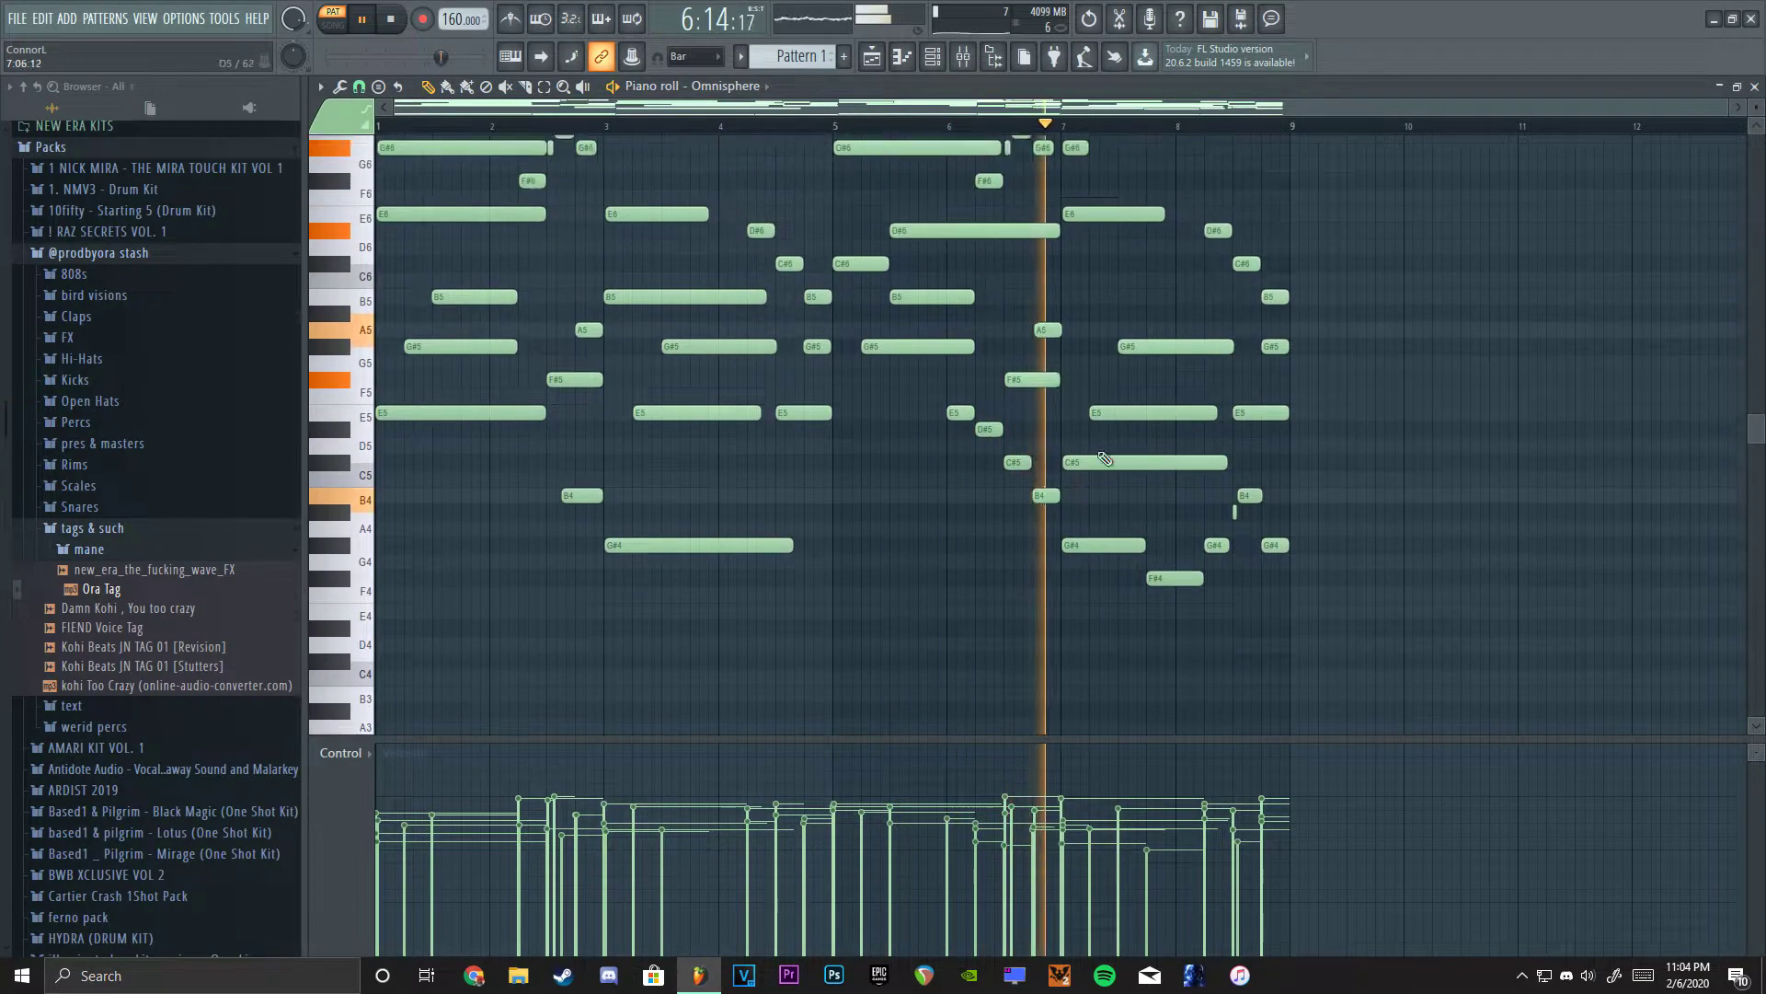
pyautogui.scroll(5, 1121, 414)
pyautogui.scroll(-2, 1210, 382)
pyautogui.scroll(-2, 1255, 441)
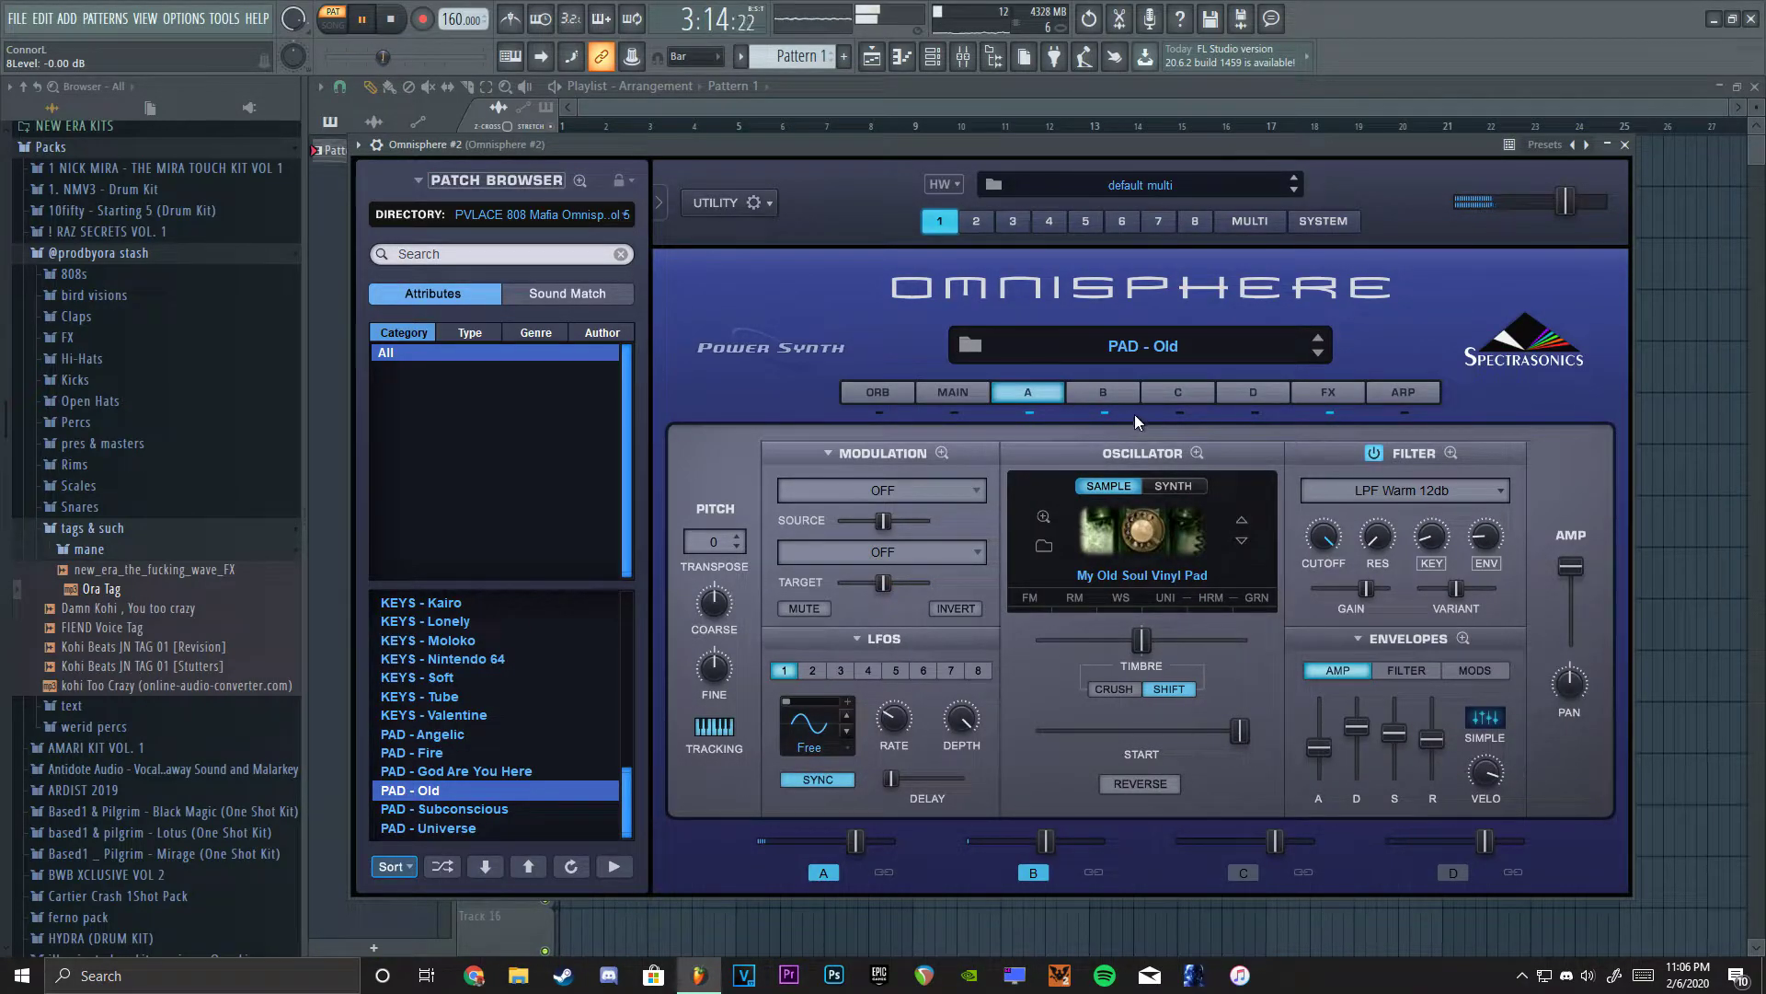
pyautogui.click(1111, 397)
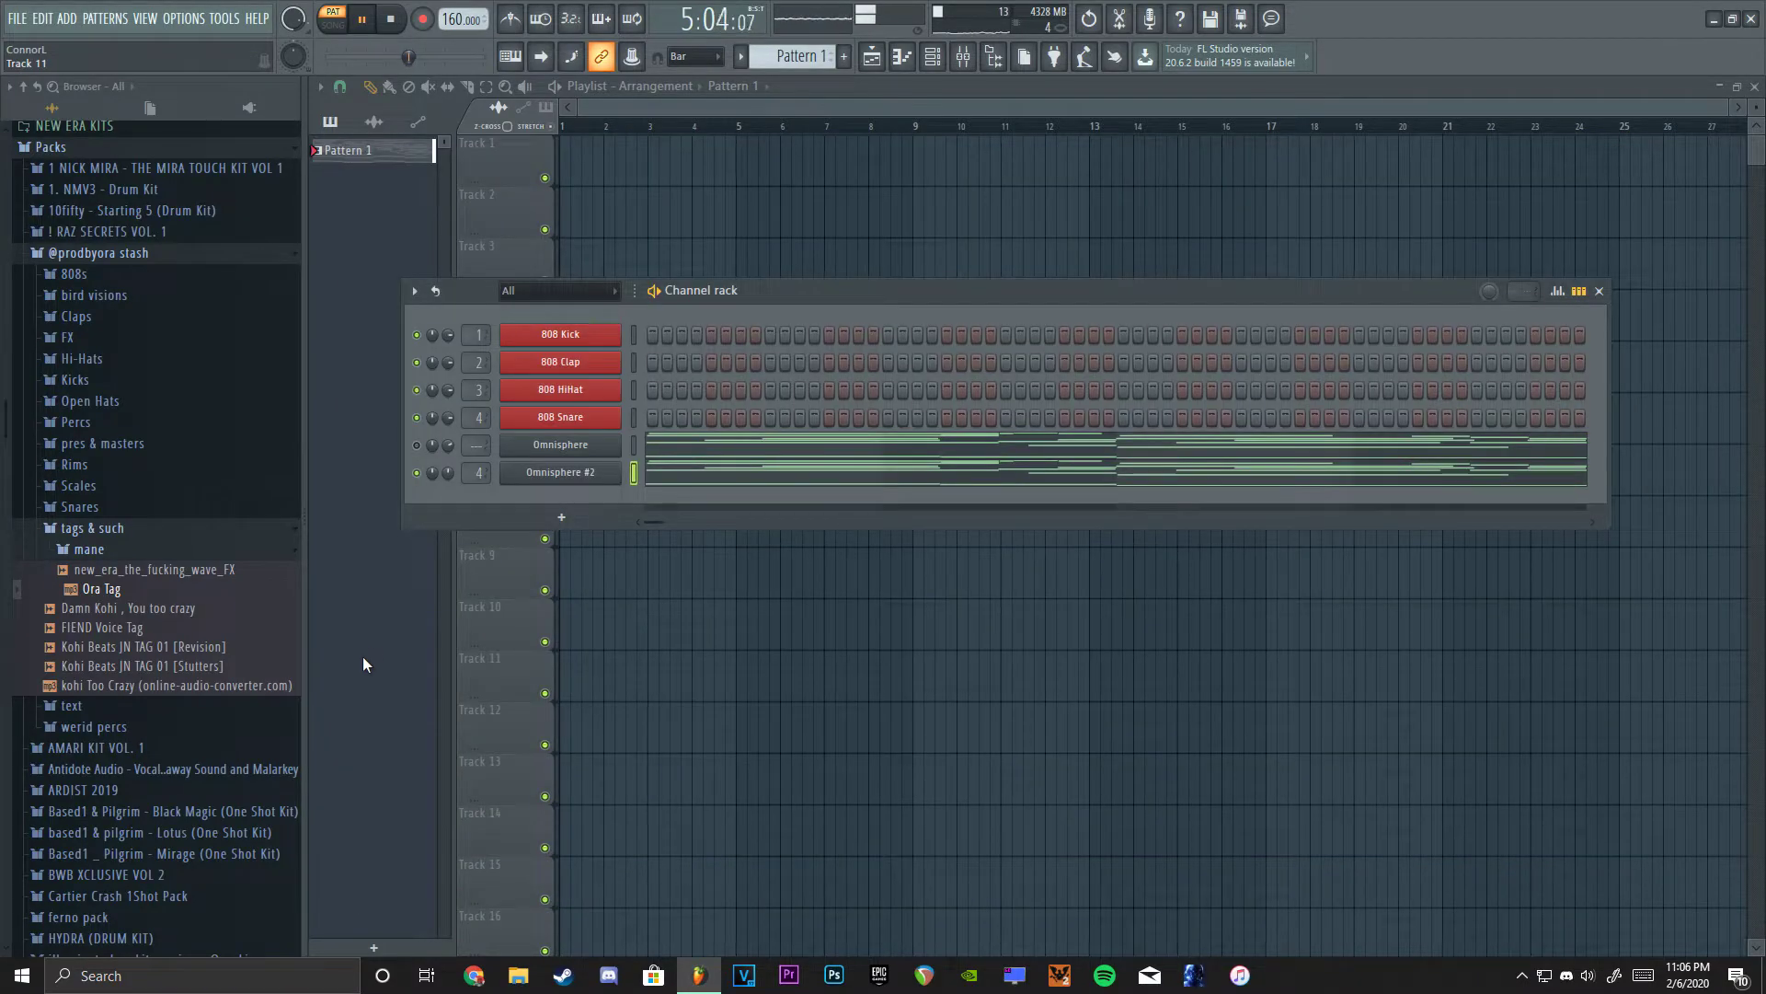
# Load Fruity Parametric EQ 2 onto the Omnisphere mixer track.
pyautogui.press('space')
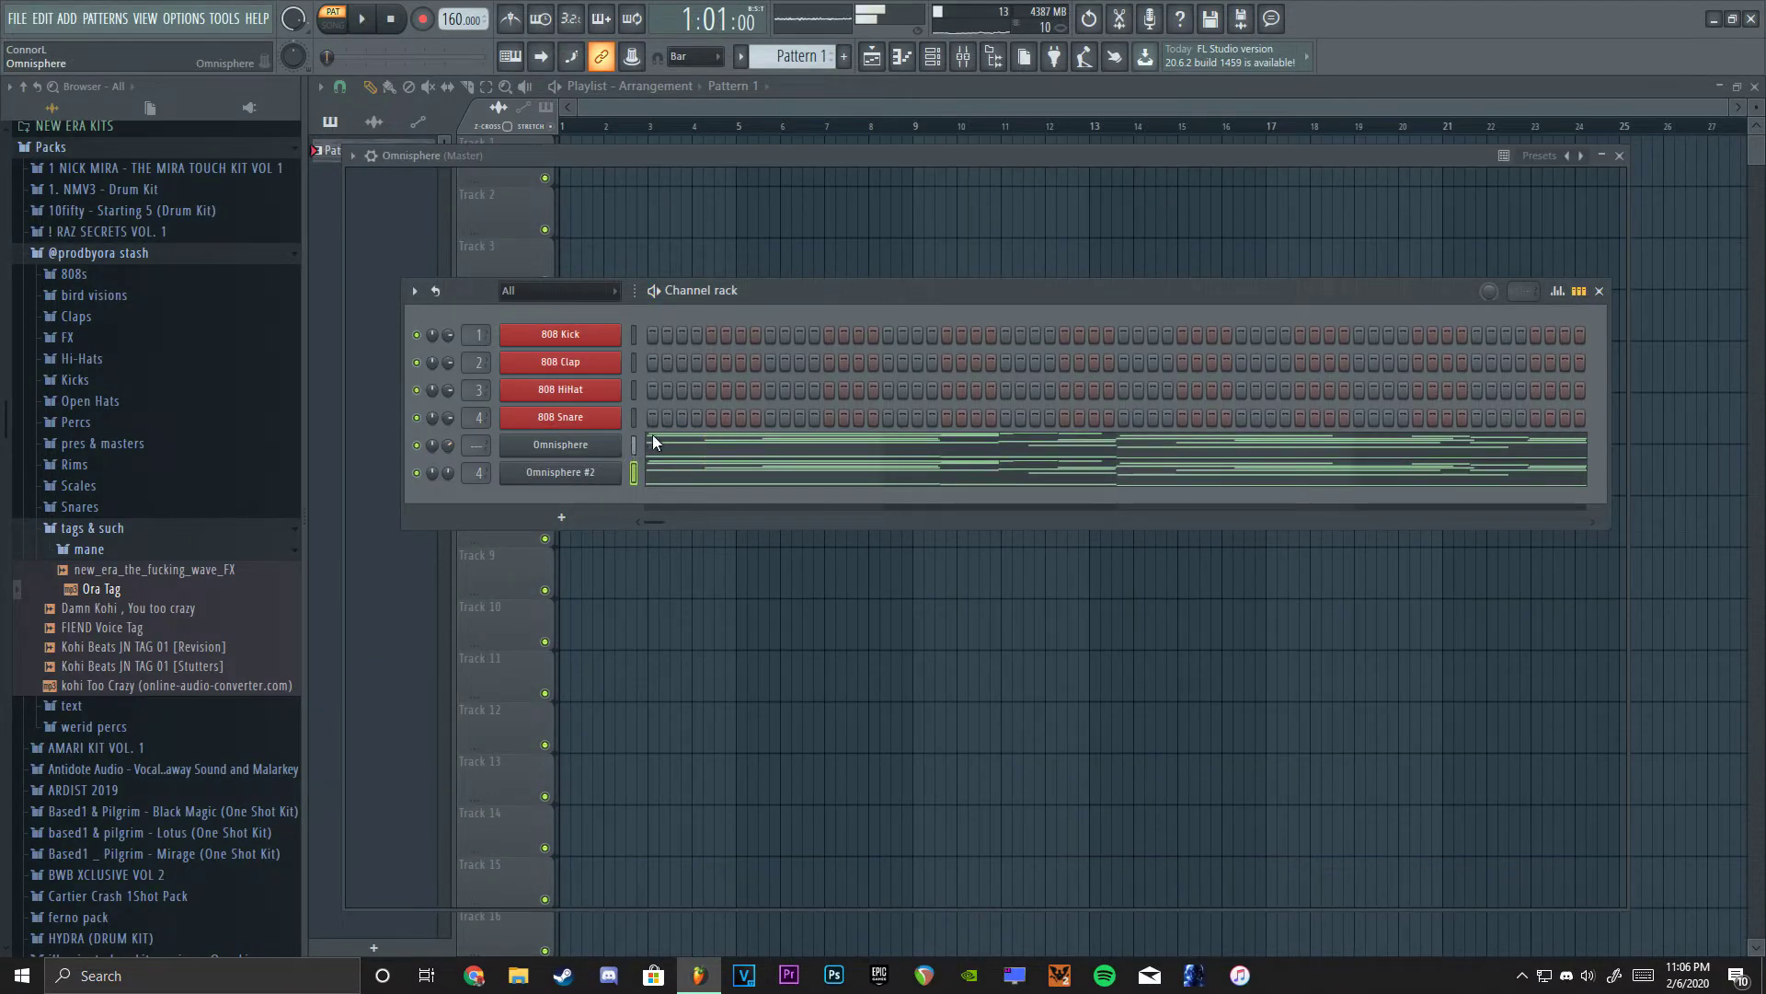
pyautogui.click(549, 473)
pyautogui.click(550, 473)
pyautogui.click(962, 57)
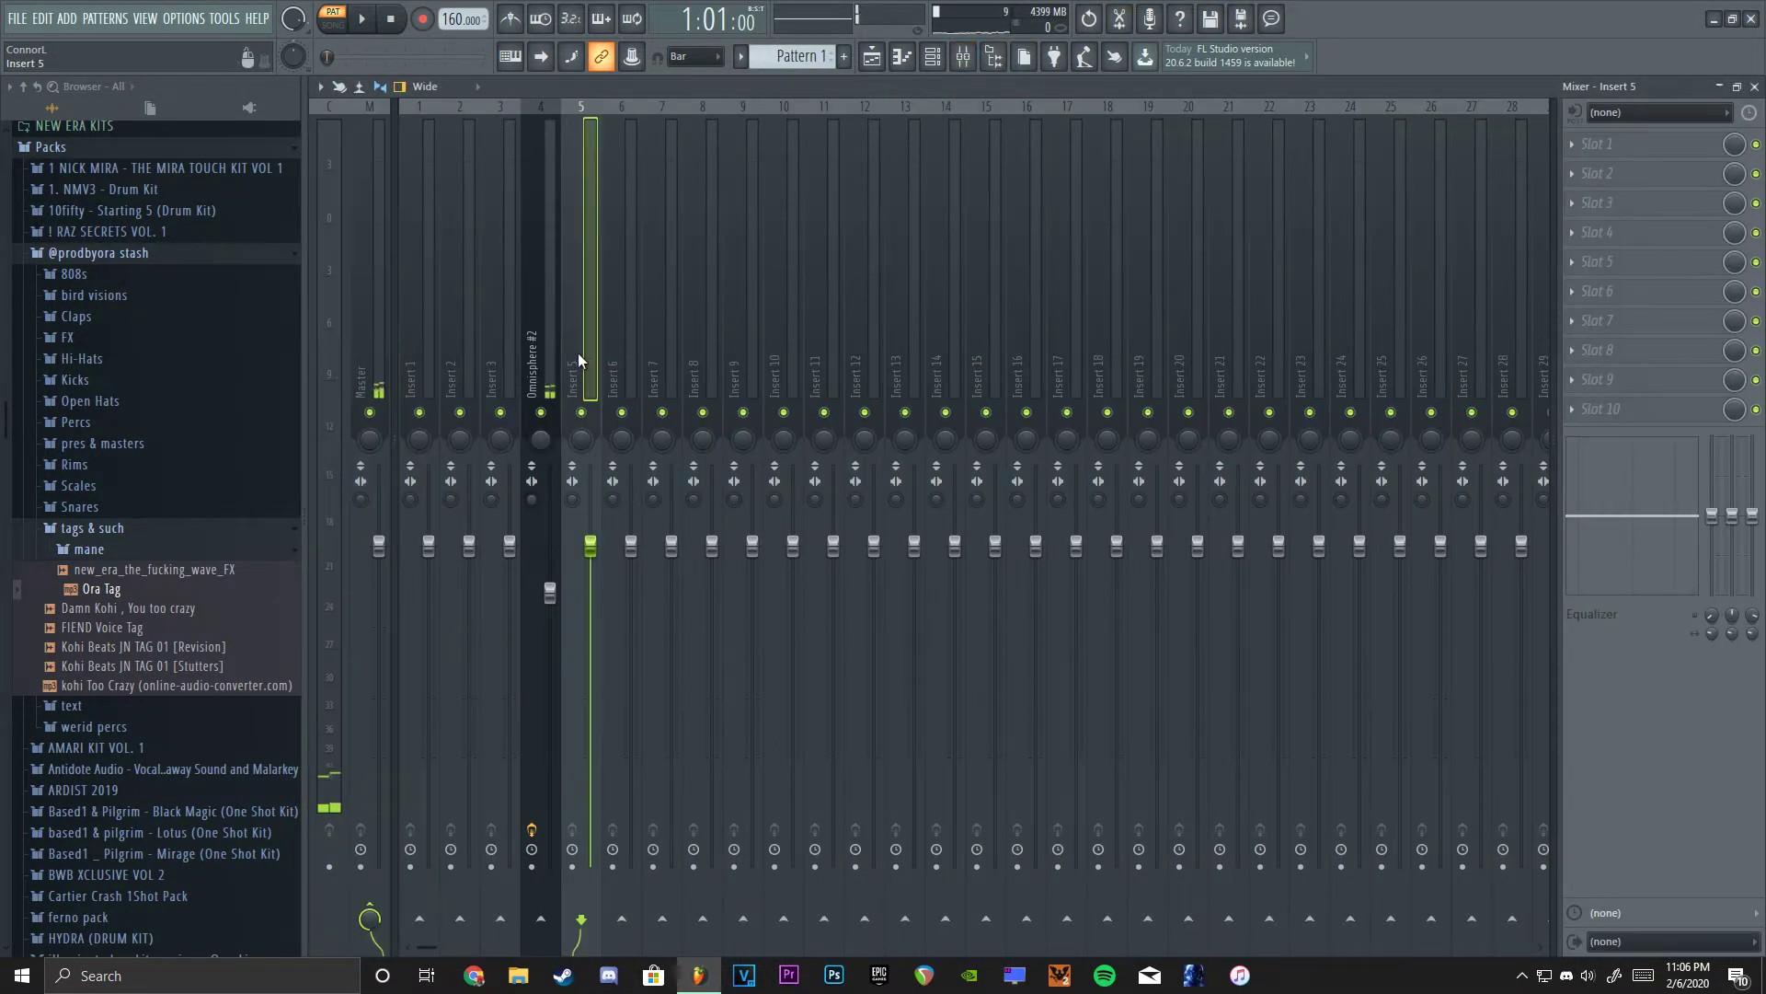
pyautogui.click(1643, 143)
pyautogui.click(1326, 456)
# Shape EQ band 1 into a low cut at about 77 Hz.
pyautogui.moveTo(498, 416); pyautogui.dragTo(532, 492)
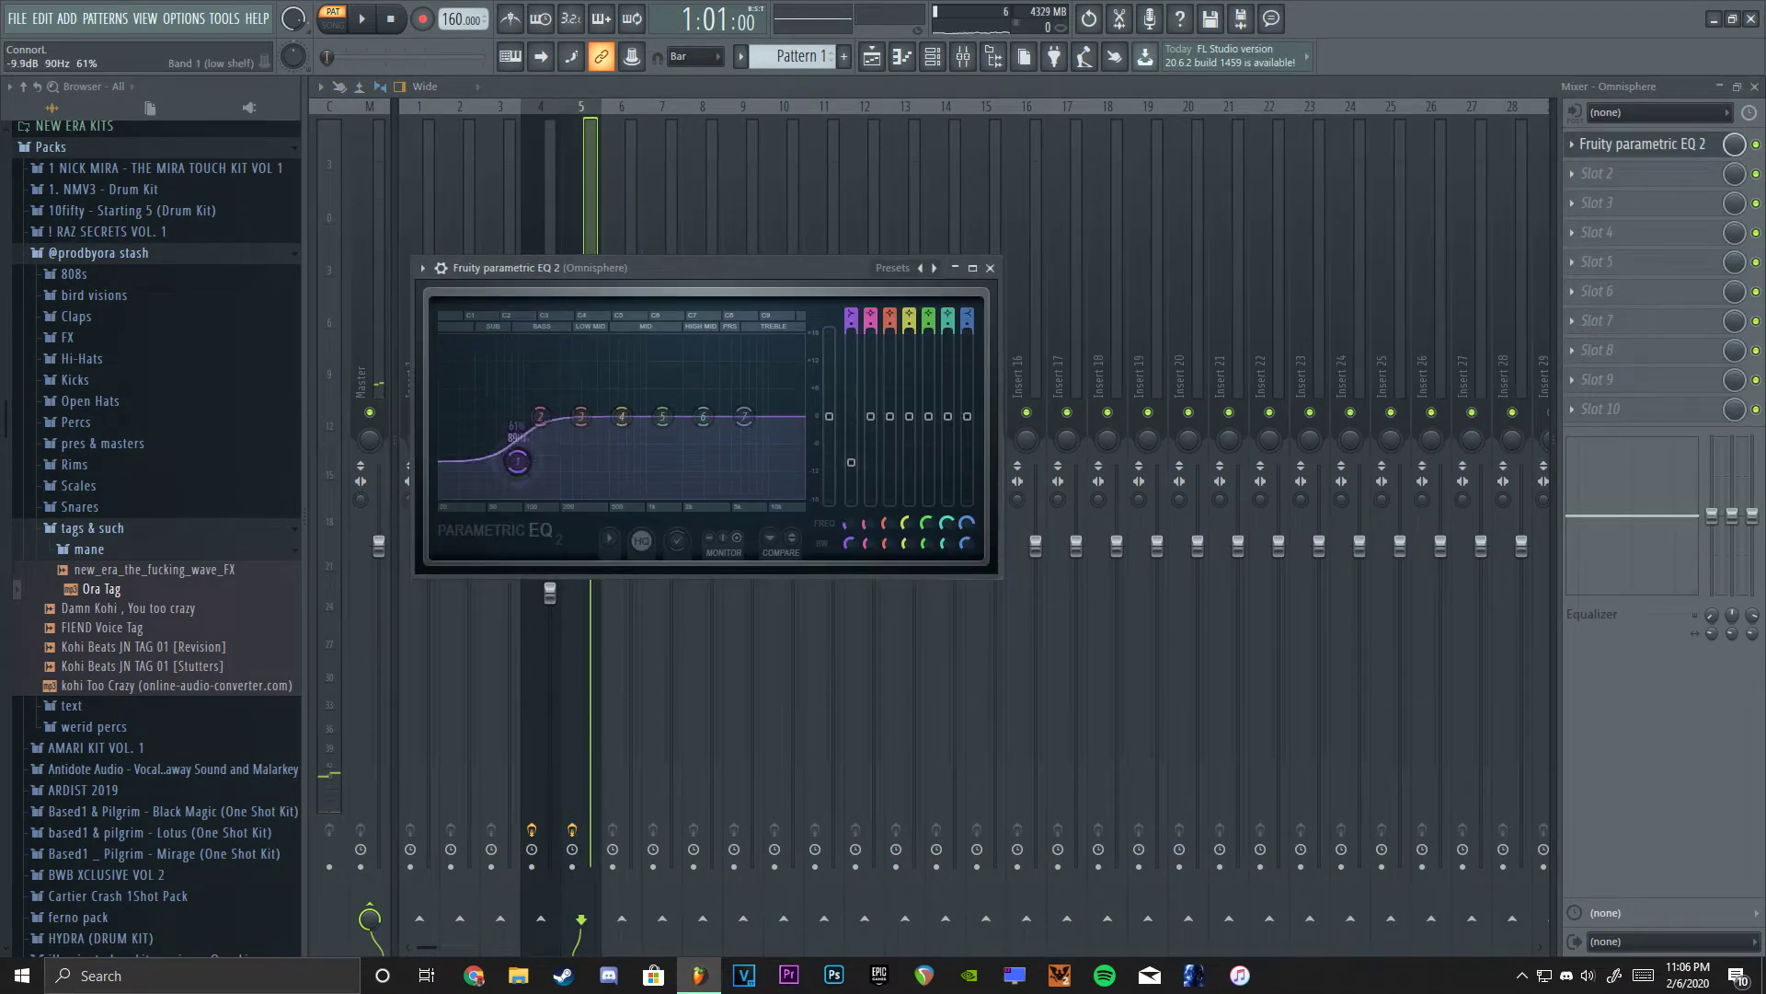
pyautogui.scroll(3, 527, 494)
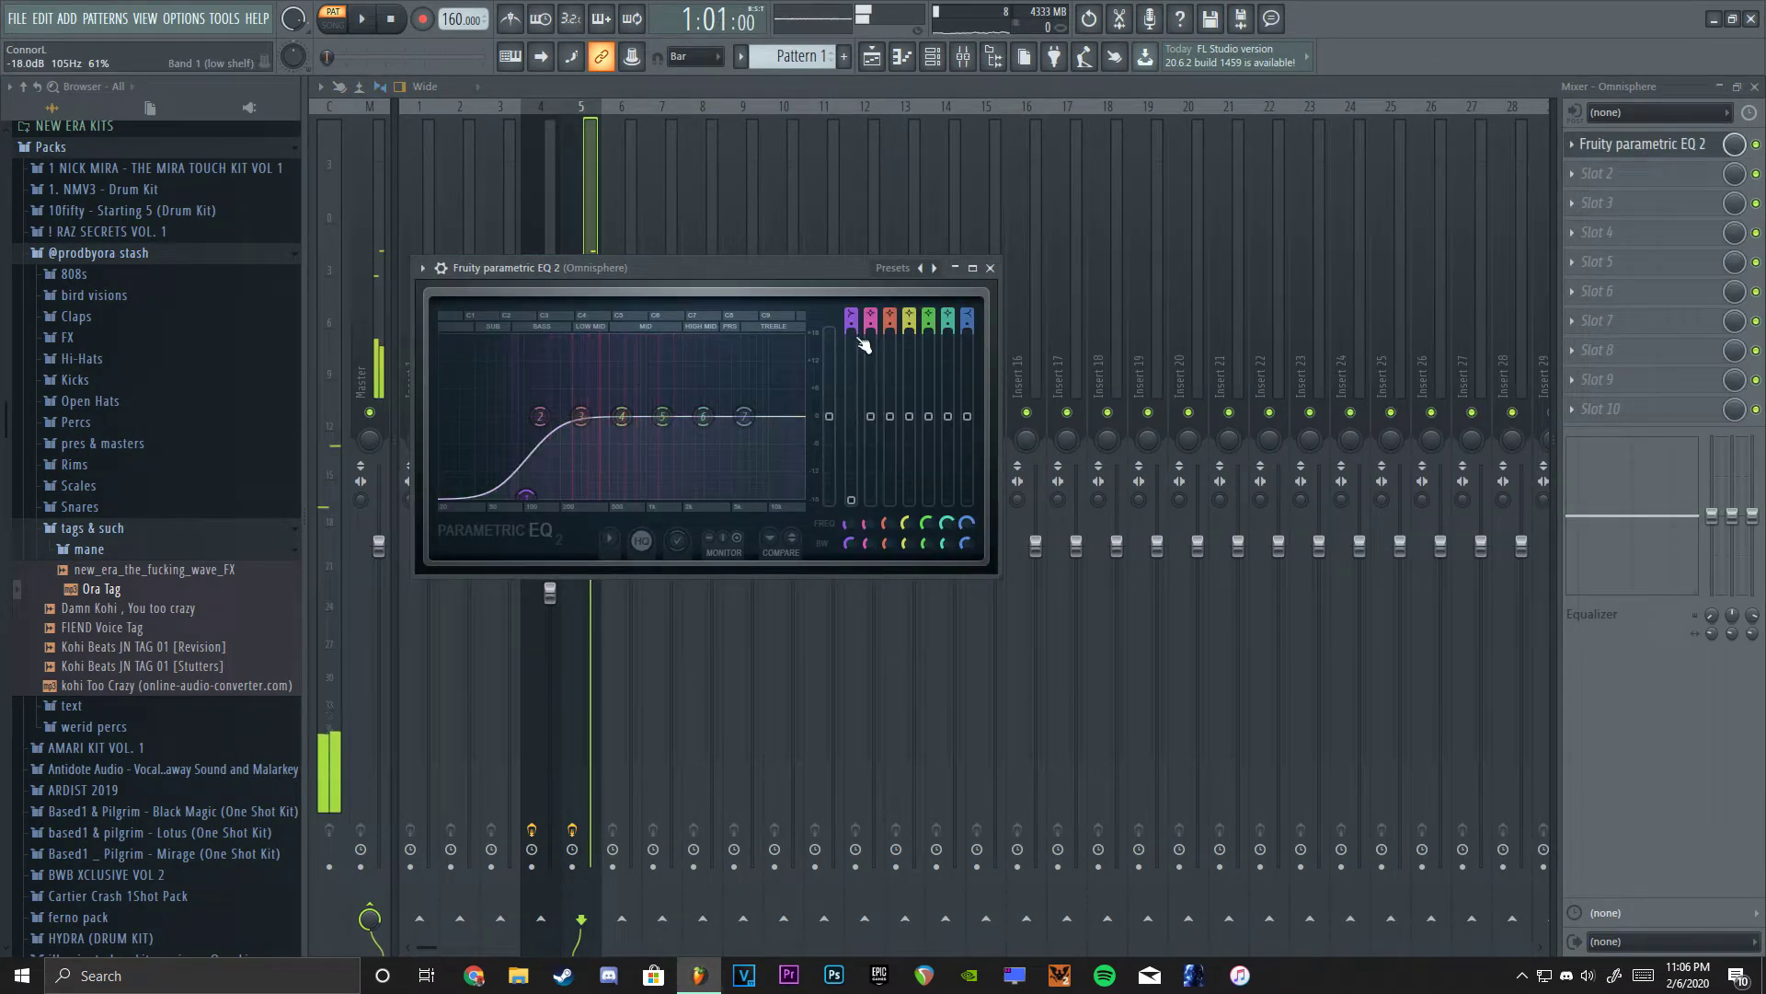
pyautogui.scroll(-1, 527, 415)
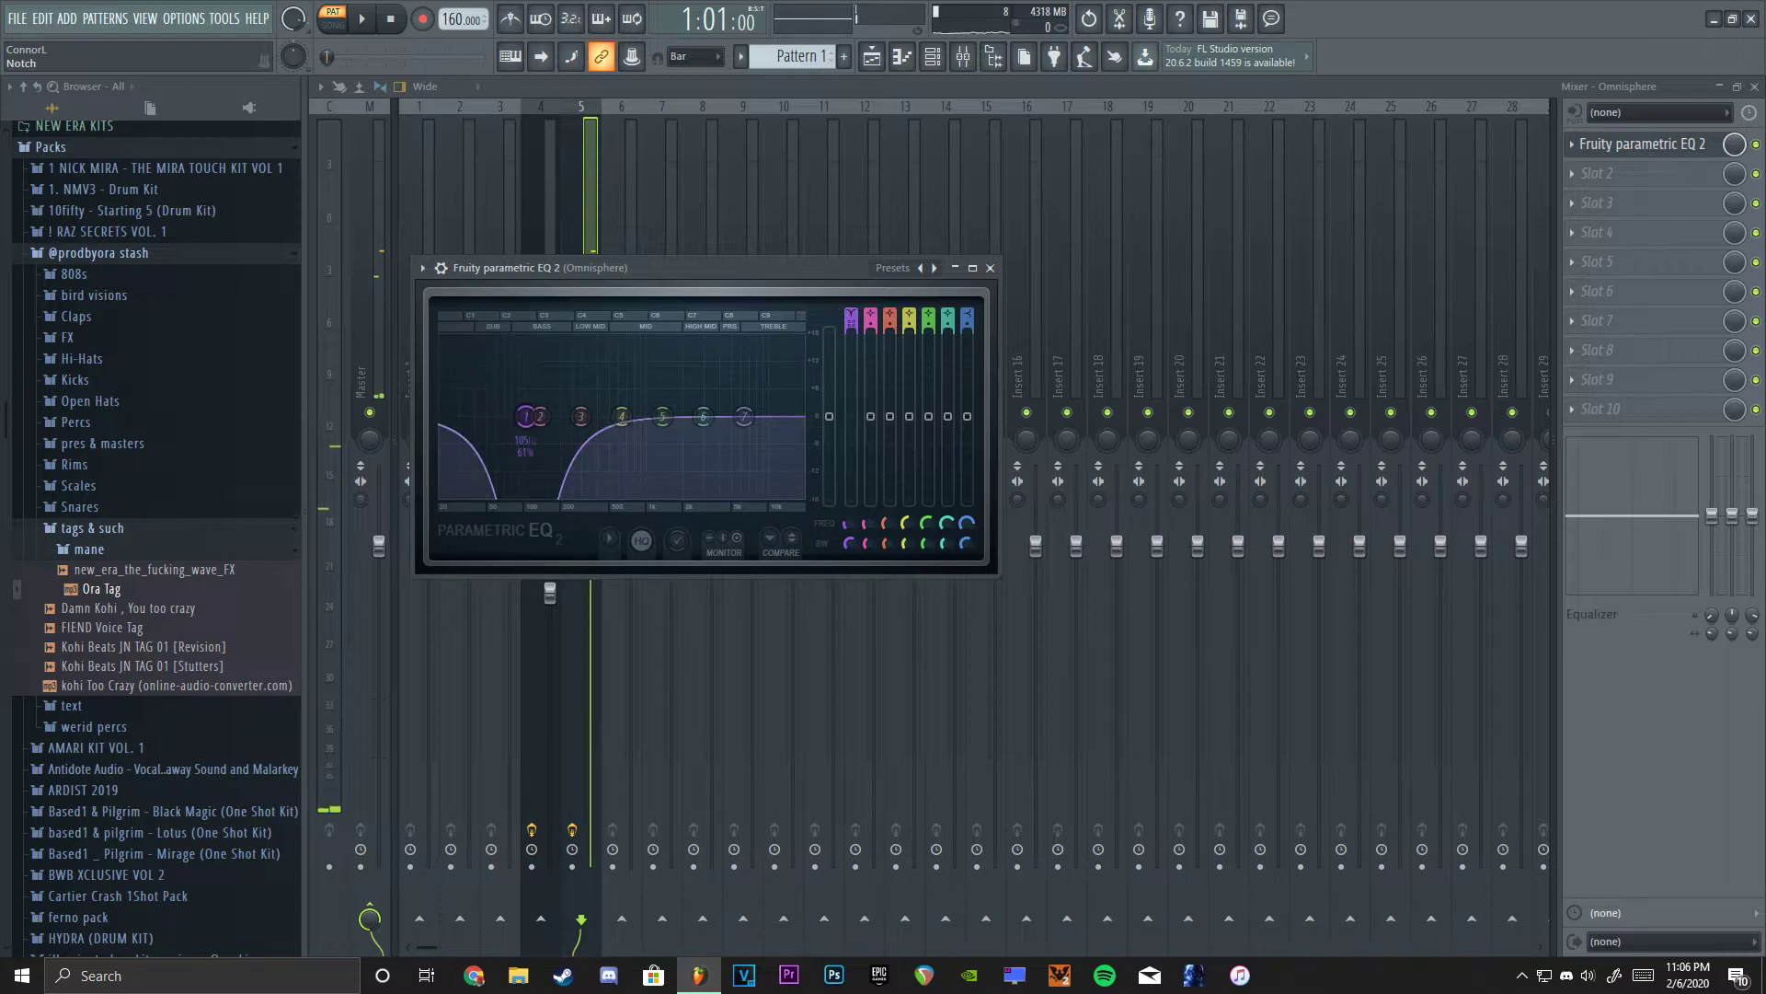
pyautogui.scroll(1, 525, 416)
pyautogui.press('space')
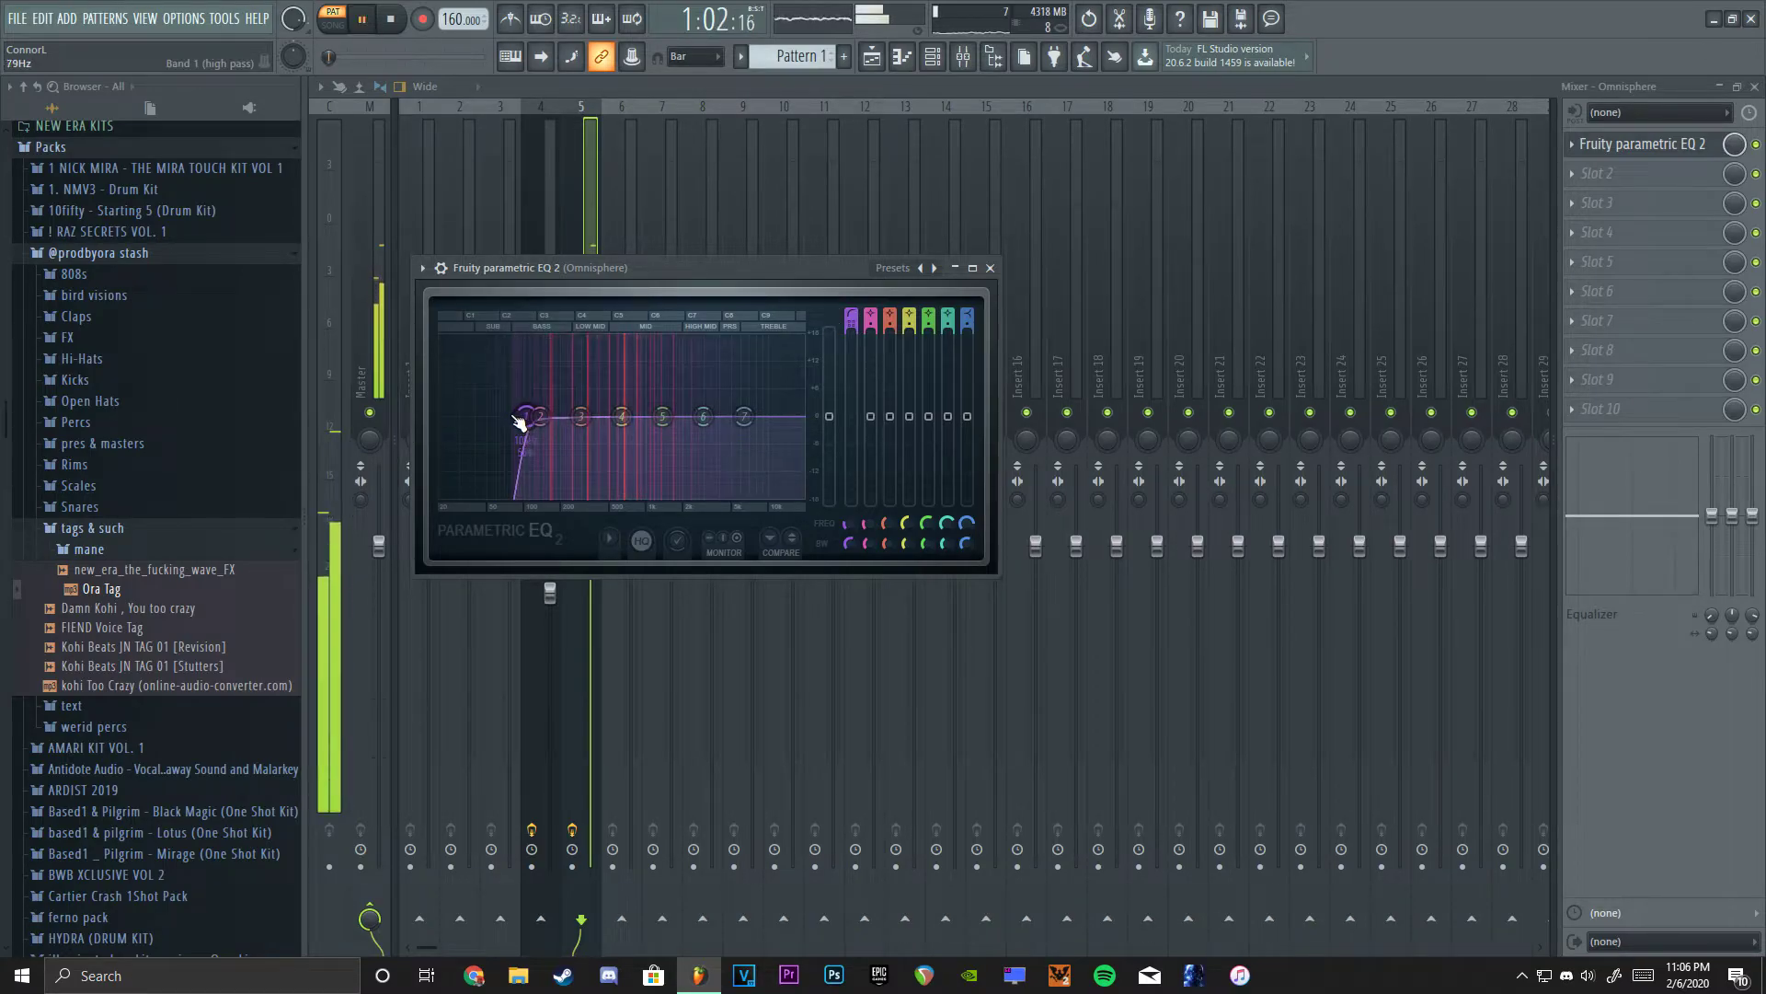
pyautogui.moveTo(526, 416); pyautogui.dragTo(522, 418)
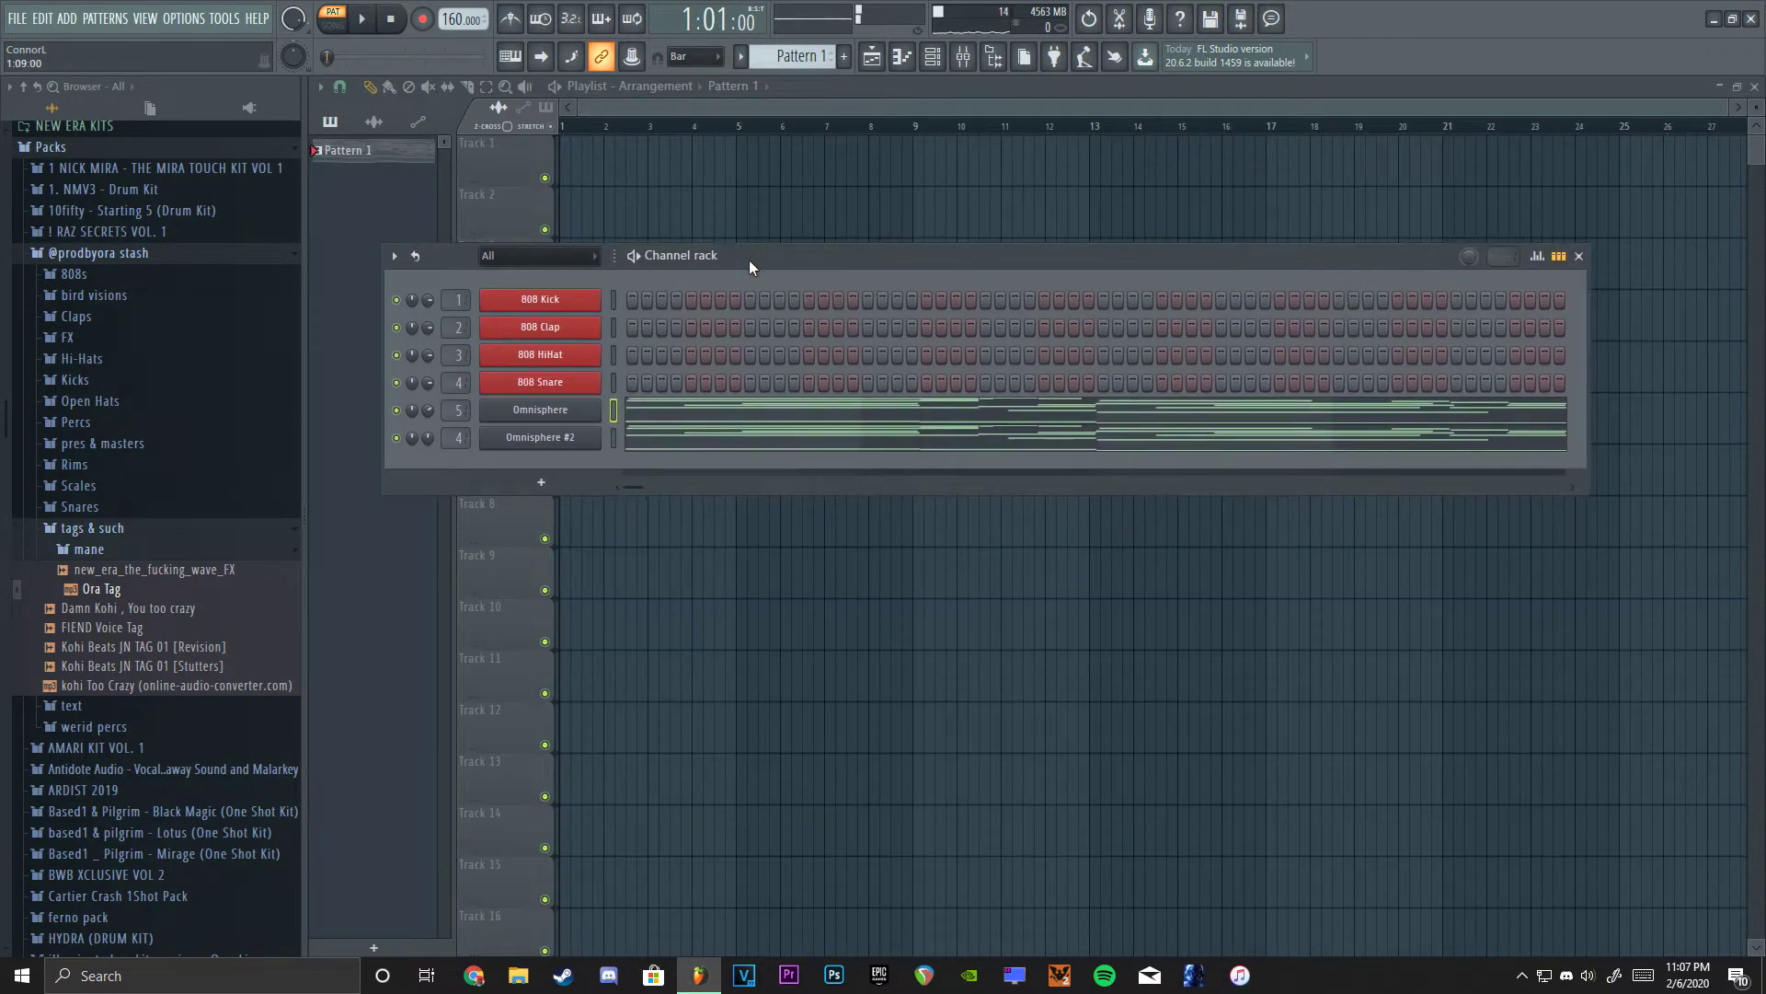
# Add an Arcade instrument channel and browse its product lines.
pyautogui.click(541, 482)
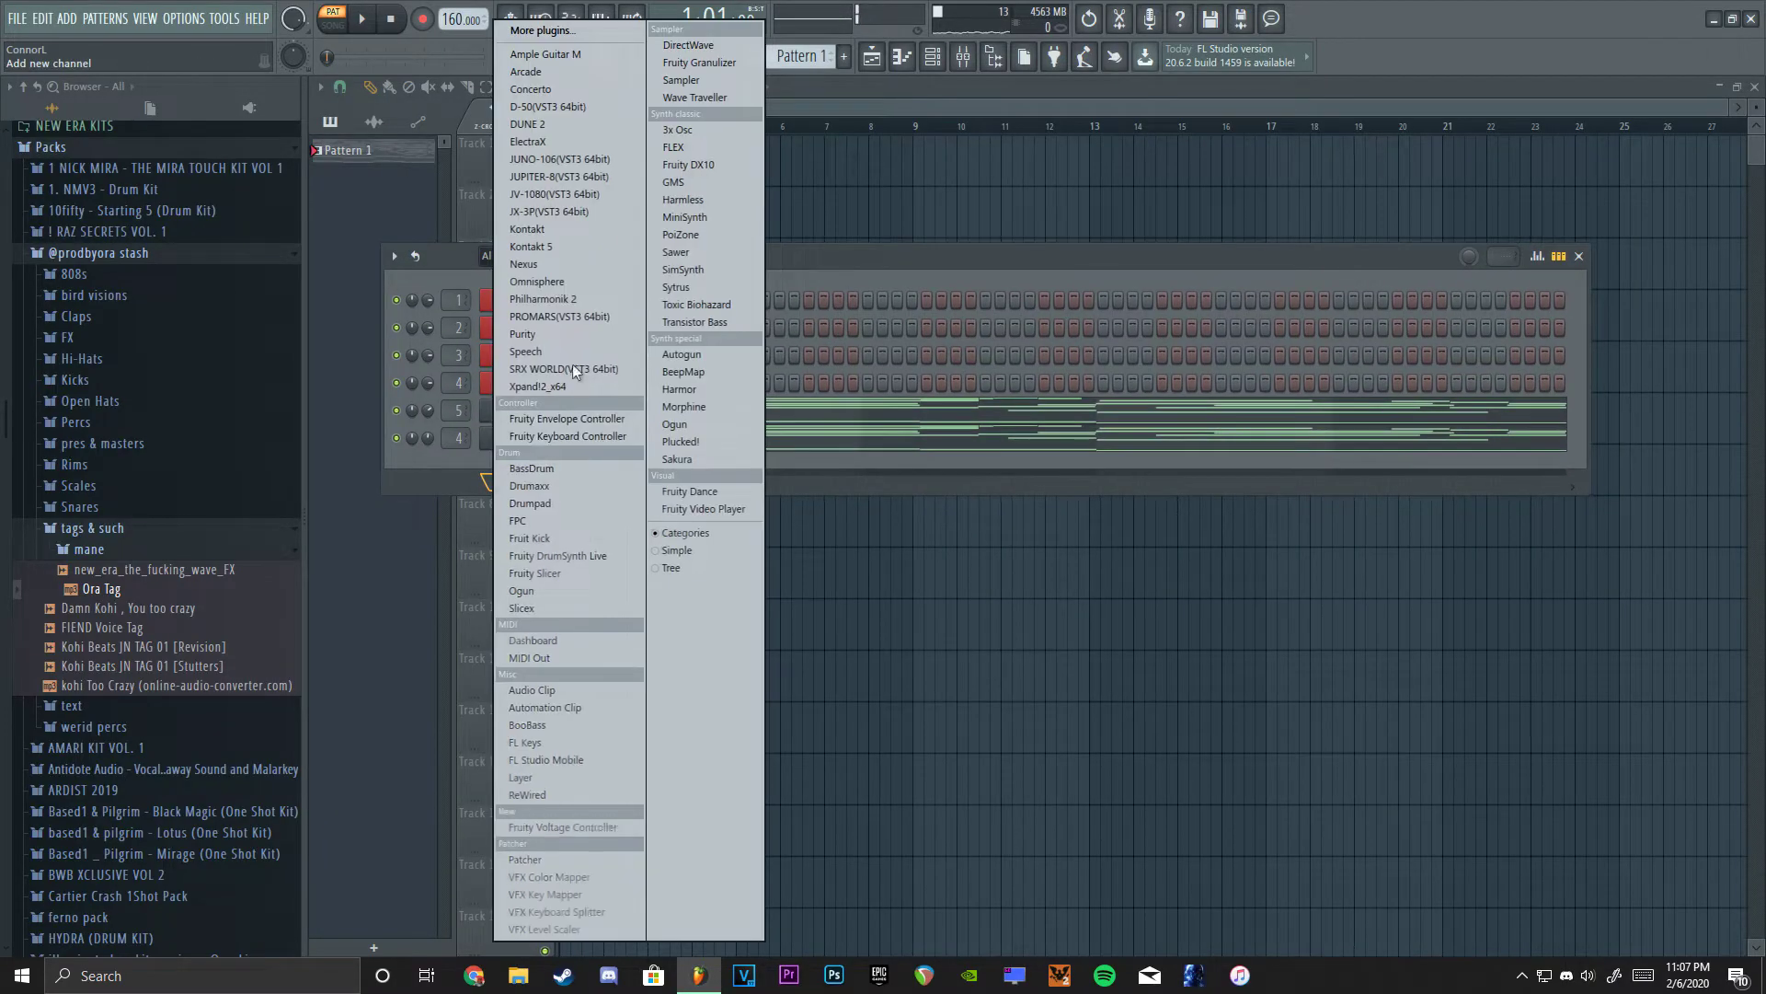
pyautogui.click(575, 67)
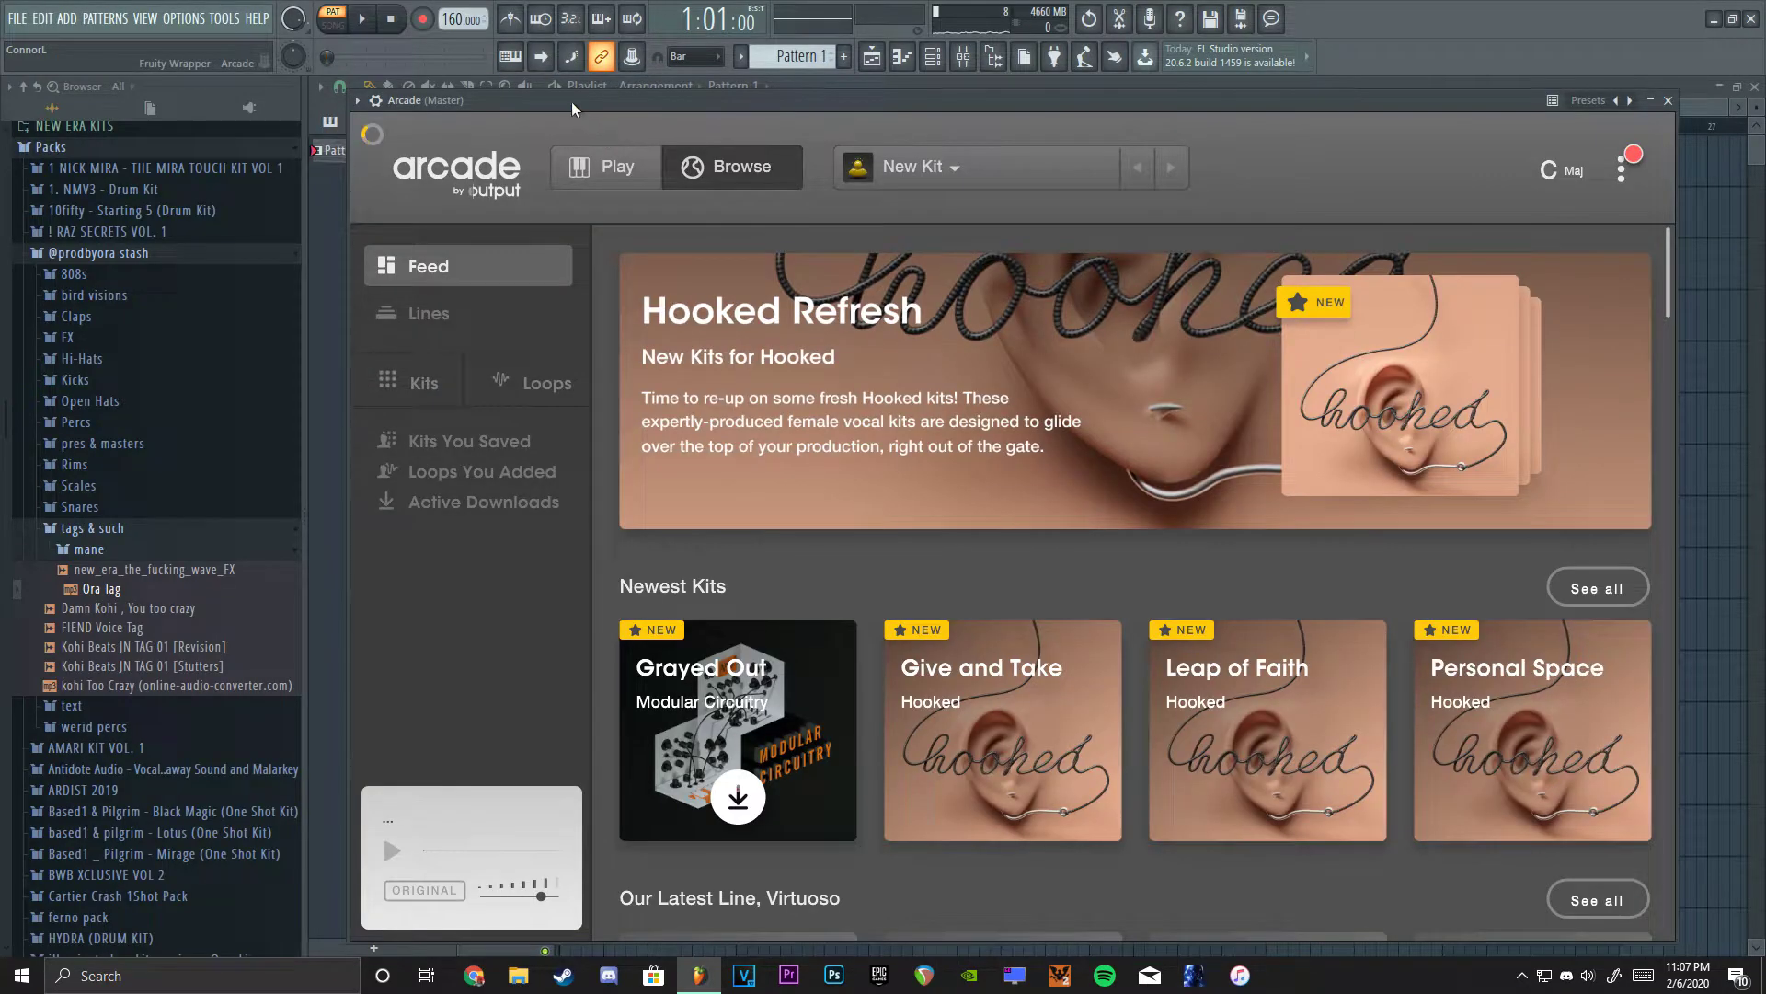
pyautogui.moveTo(573, 109); pyautogui.dragTo(531, 109)
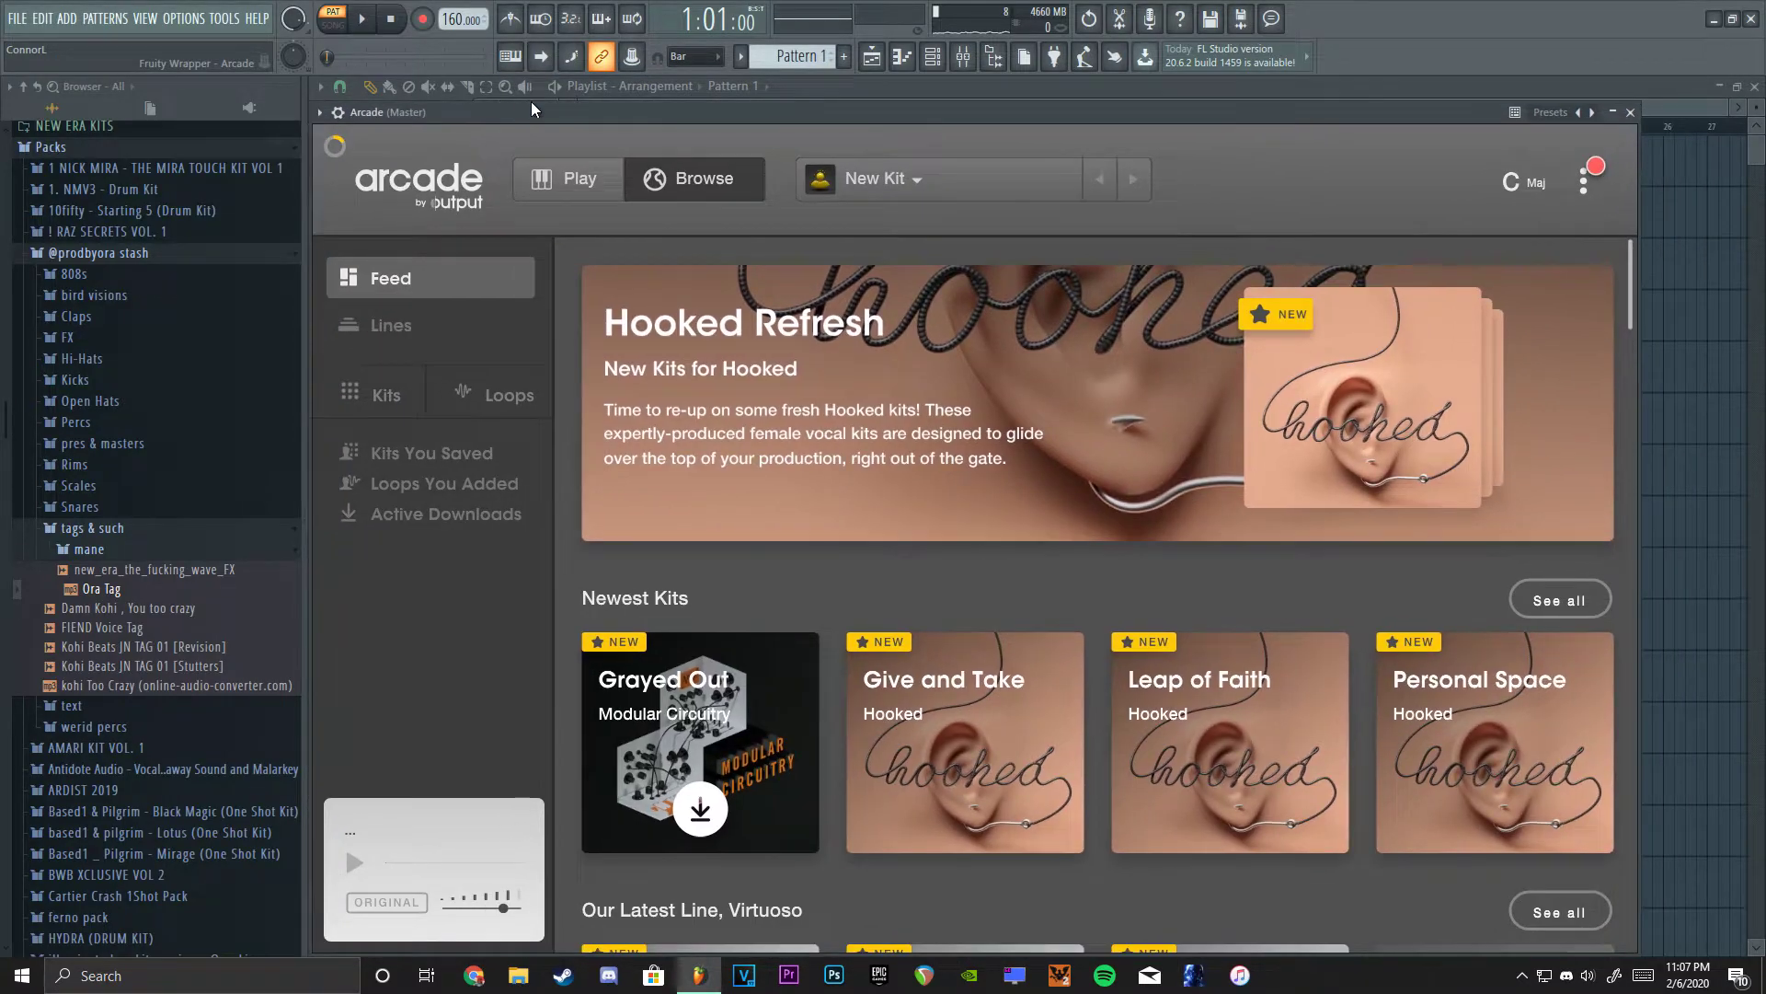
pyautogui.click(404, 316)
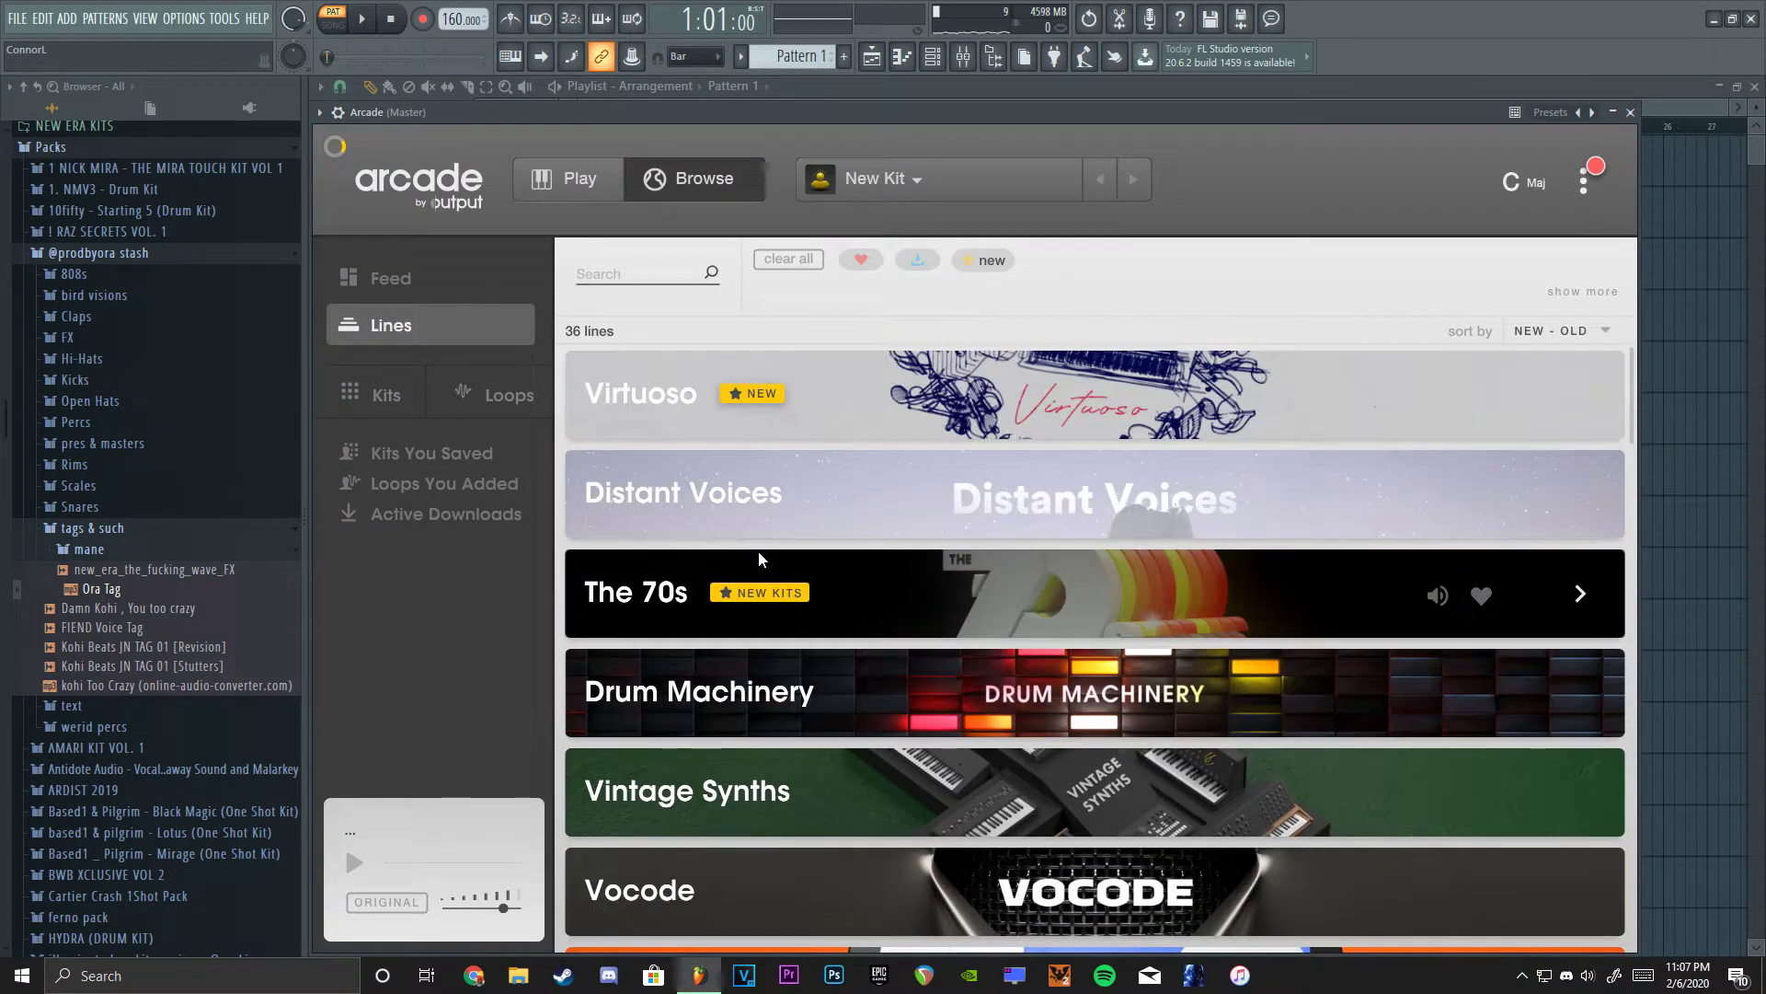
pyautogui.scroll(-3, 814, 493)
pyautogui.scroll(-5, 850, 467)
pyautogui.scroll(-3, 852, 465)
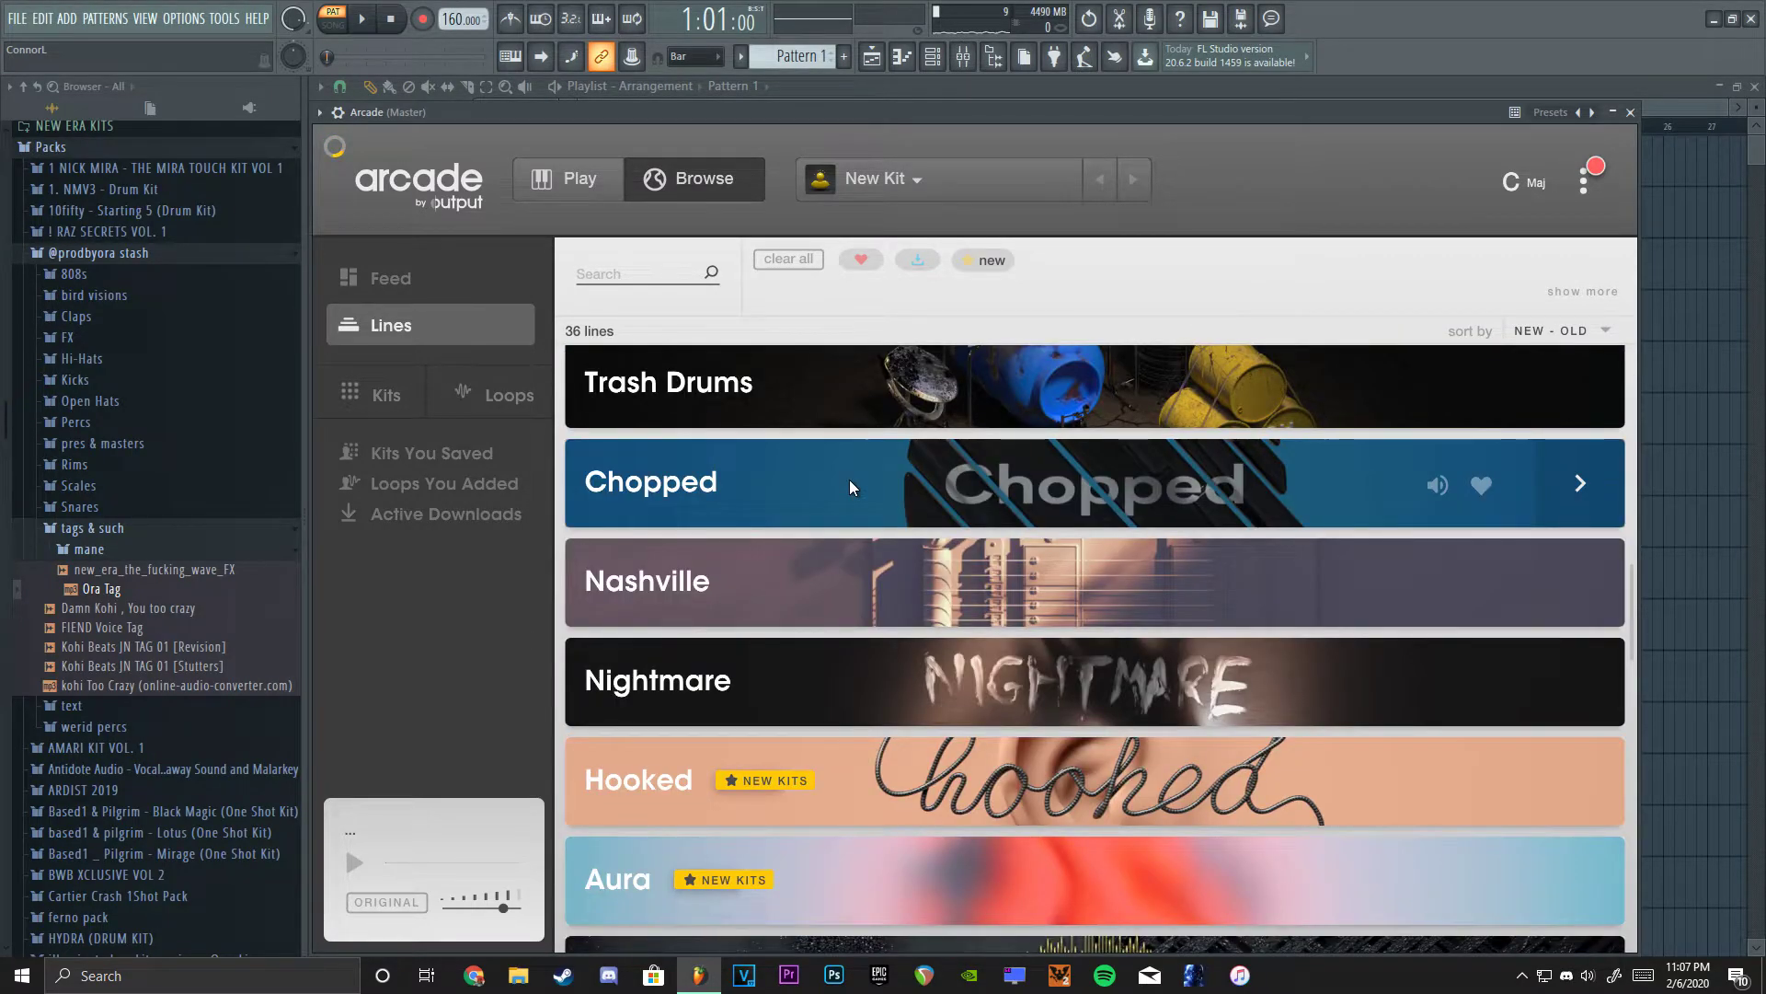
pyautogui.scroll(-3, 762, 552)
pyautogui.scroll(10, 762, 552)
pyautogui.scroll(-8, 705, 504)
# Load the Hooked kit 'Sun is Shinin'' in E major and move the first note to bar 1.
pyautogui.click(737, 760)
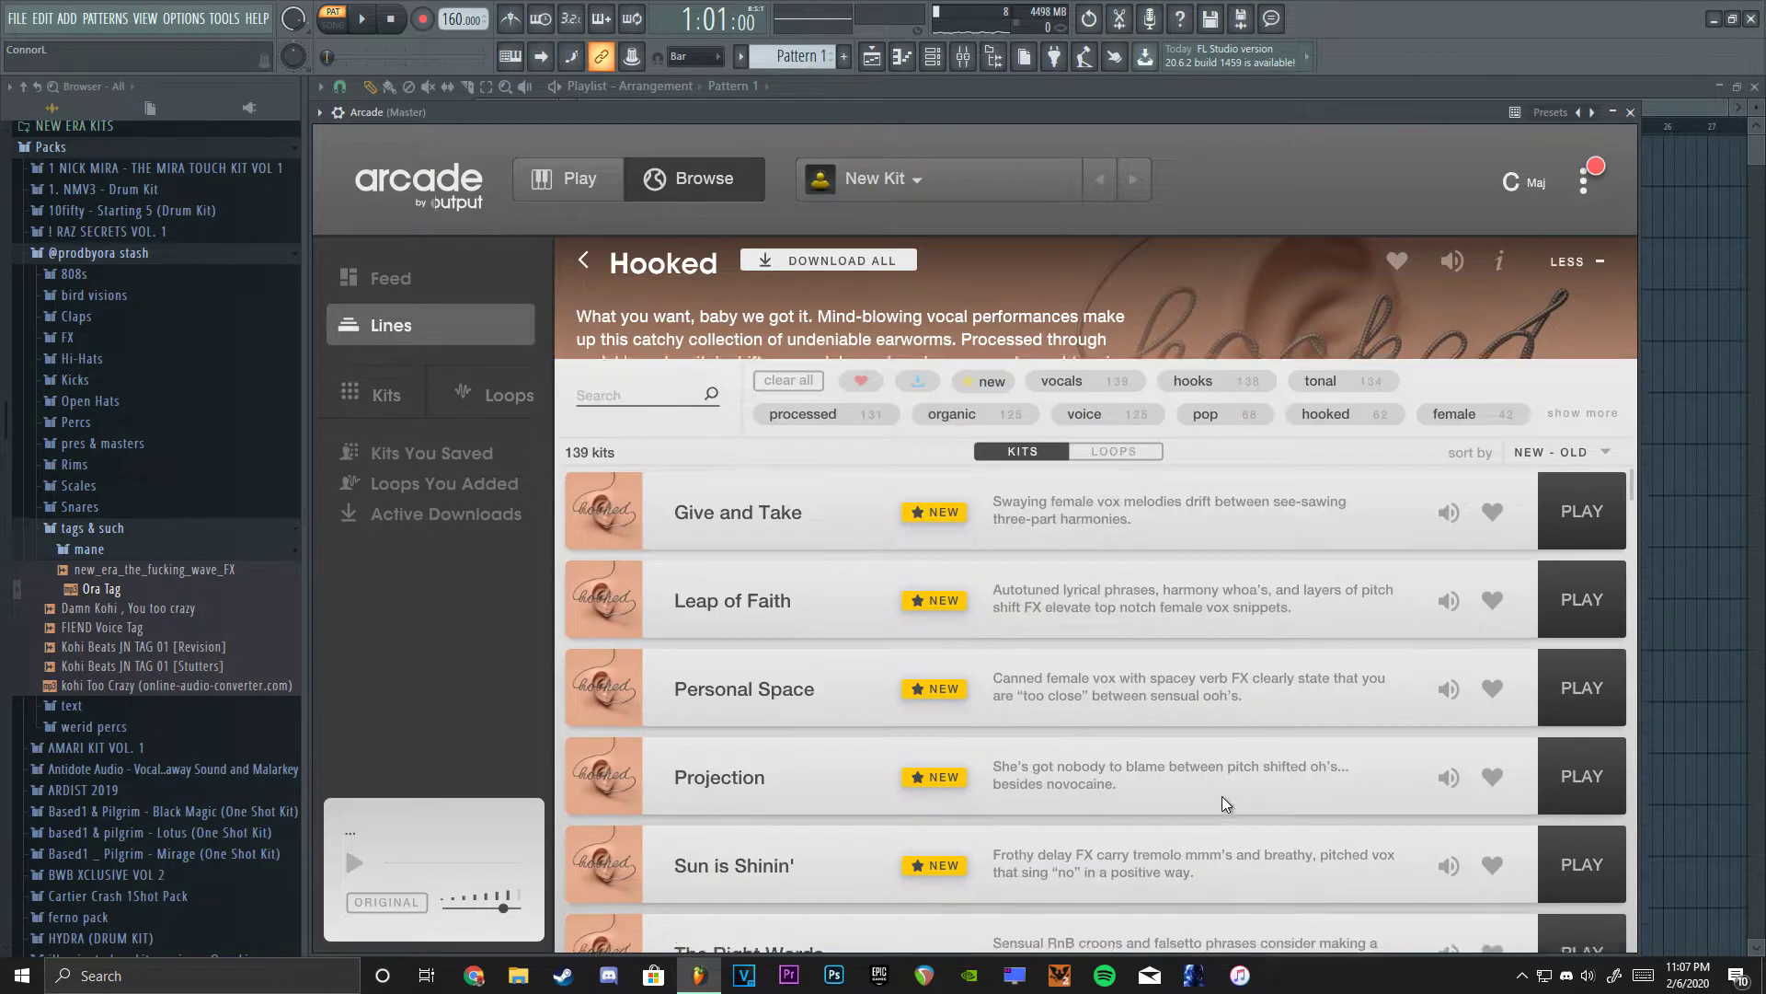
pyautogui.scroll(-2, 1406, 625)
pyautogui.scroll(-5, 1136, 737)
pyautogui.scroll(-5, 1302, 742)
pyautogui.scroll(12, 1486, 841)
pyautogui.scroll(-1, 1233, 788)
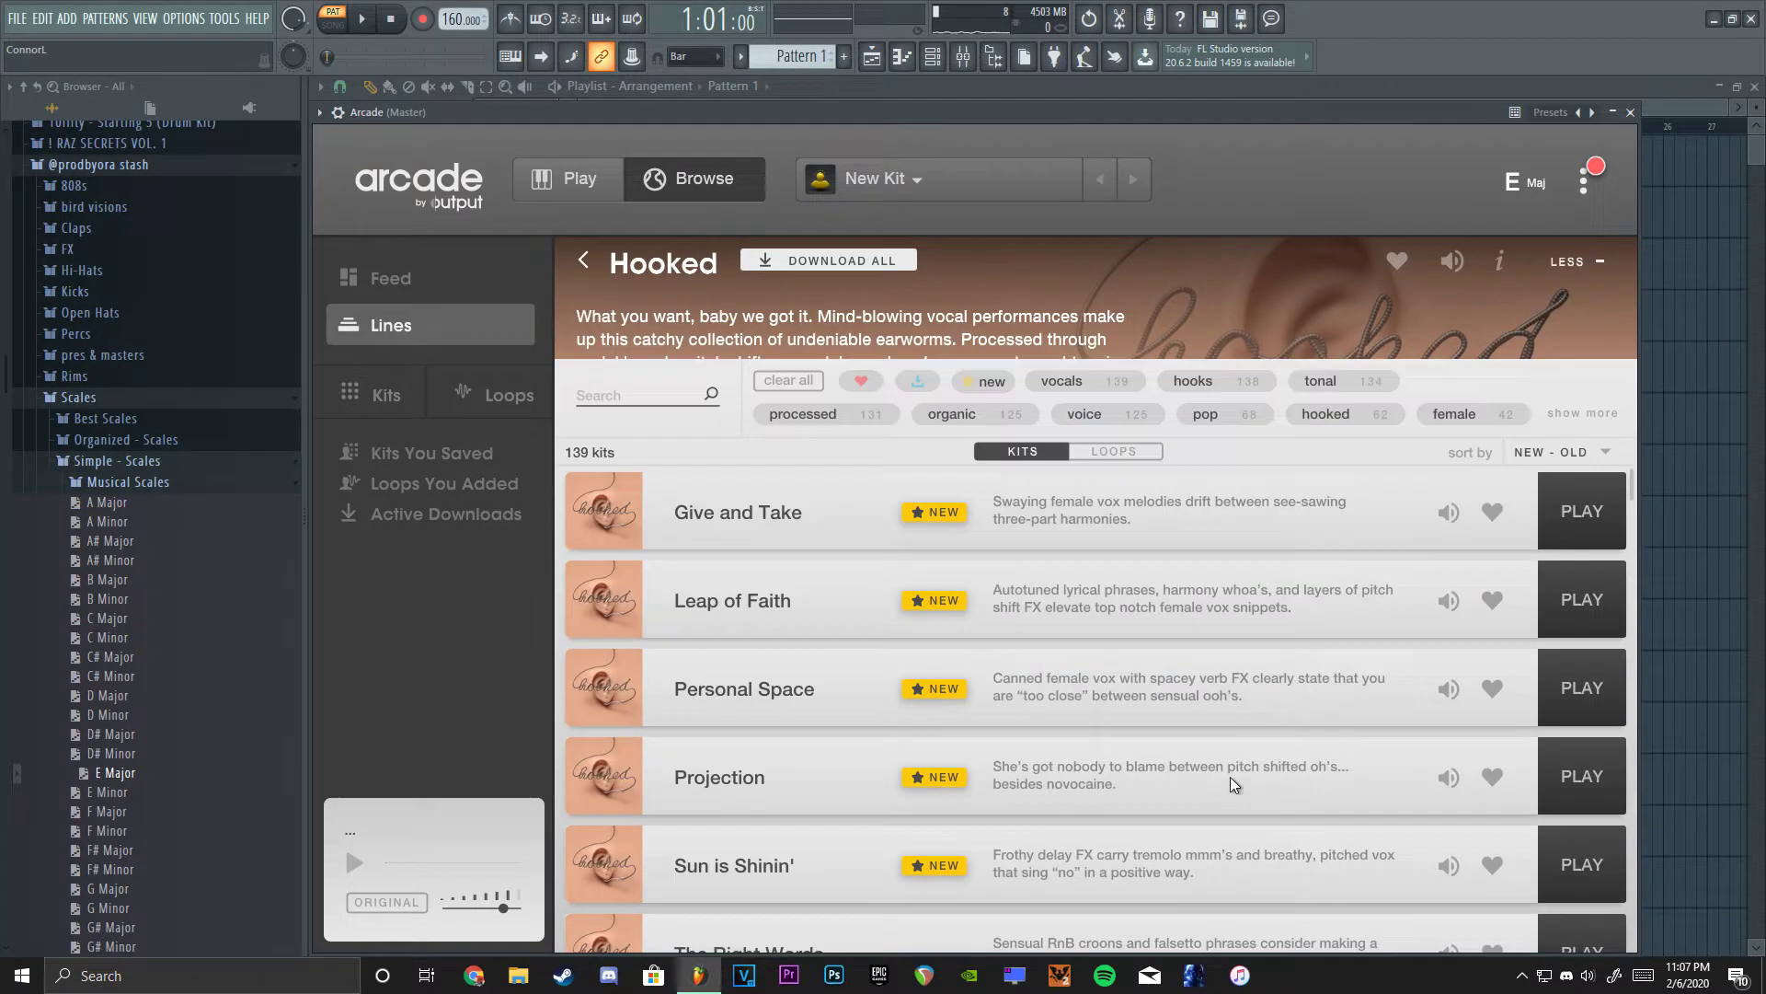
pyautogui.click(1582, 687)
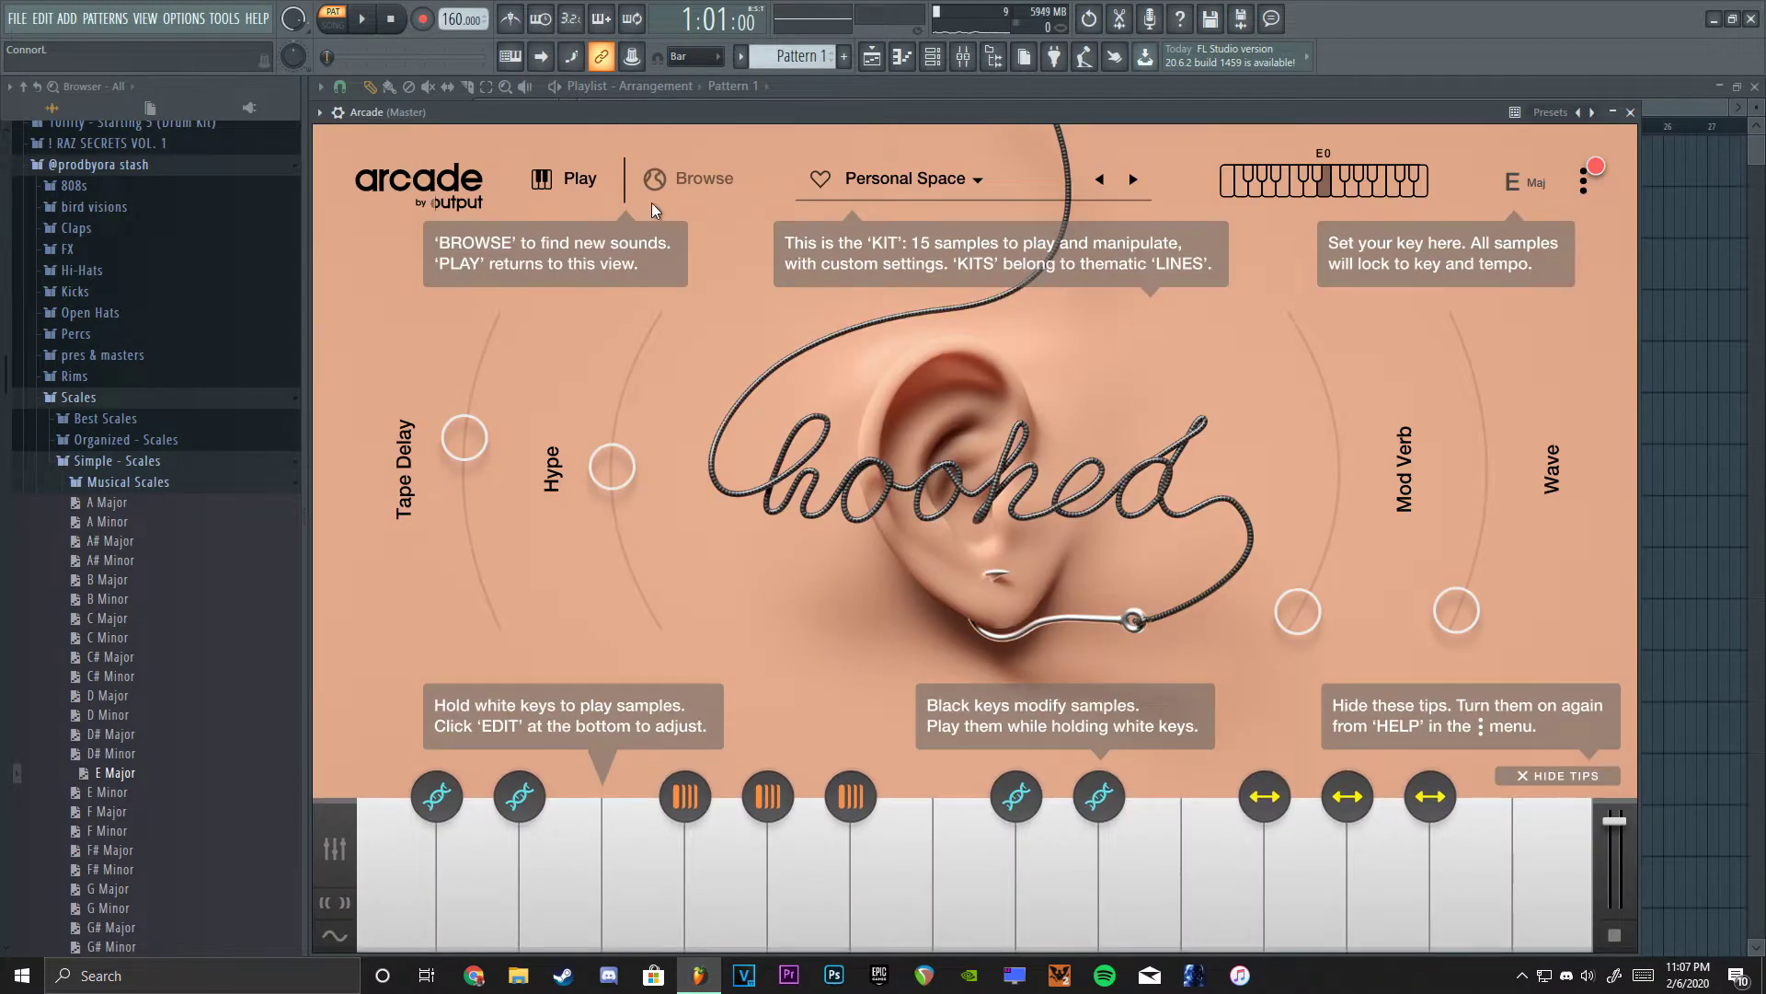
pyautogui.click(705, 178)
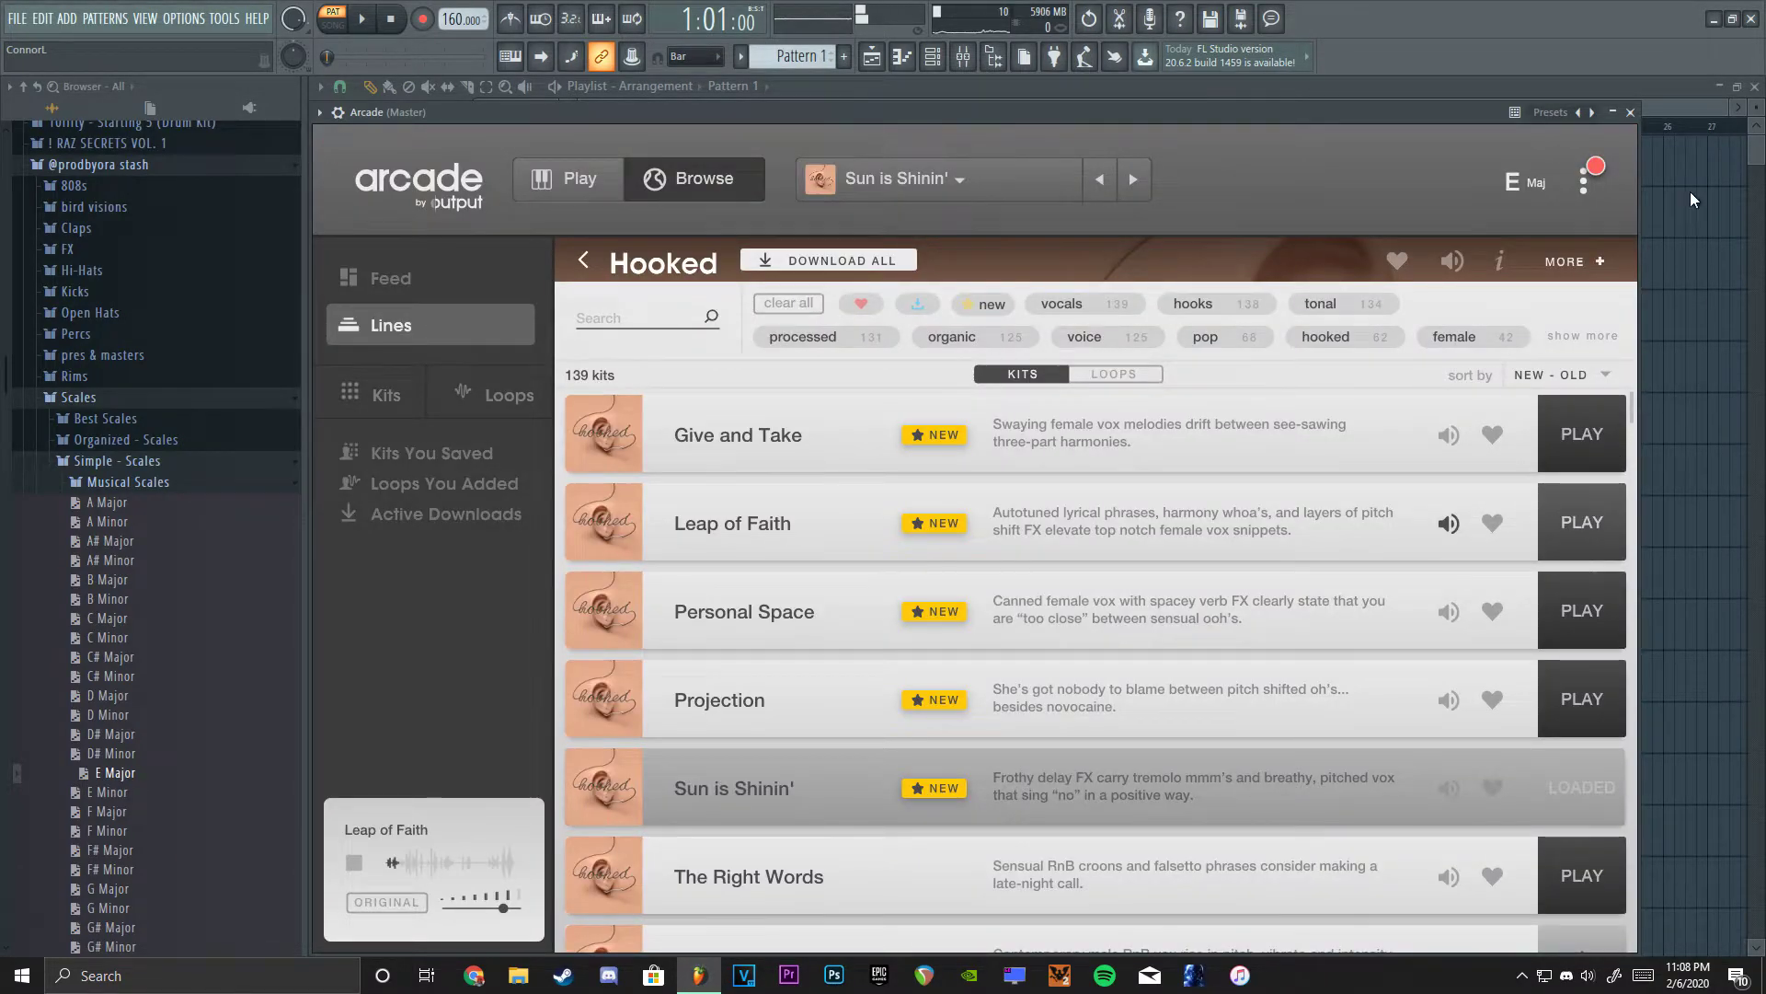
pyautogui.press('Escape')
pyautogui.press('F7')
pyautogui.moveTo(611, 489); pyautogui.dragTo(304, 518)
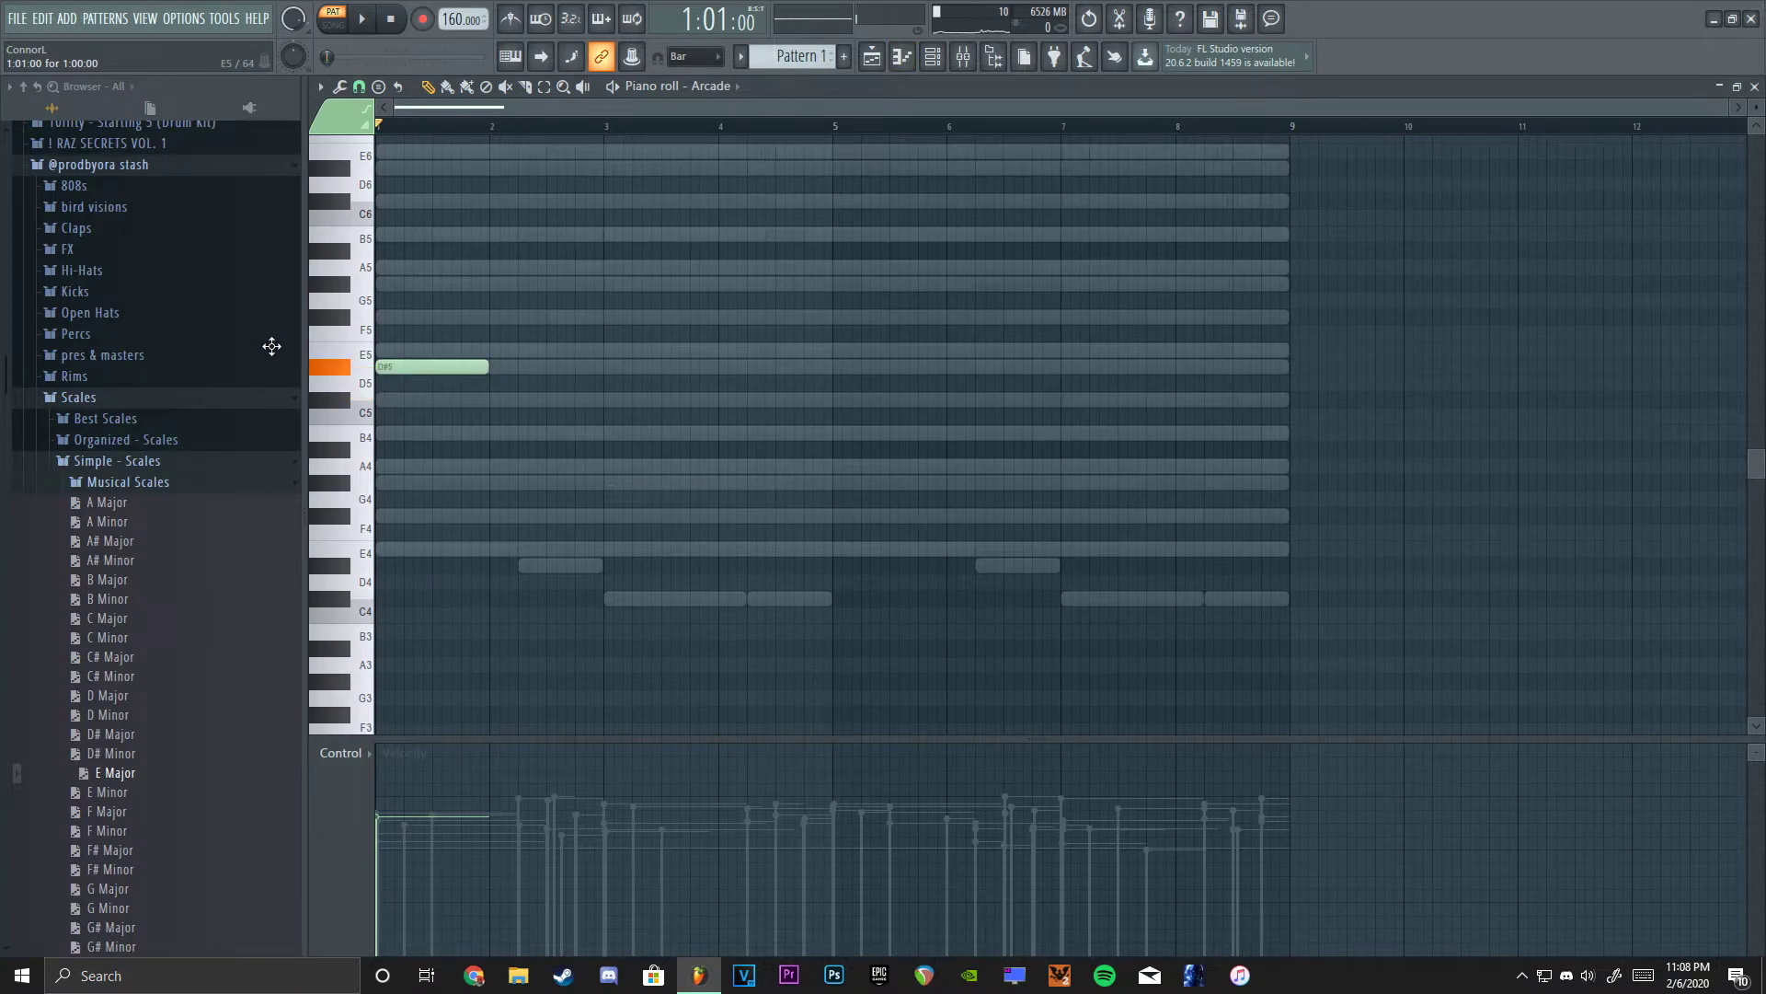
# Draw and audition the opening melody: a G5, a C6 at bar 3 and a low note near bar 4.
pyautogui.press('space')
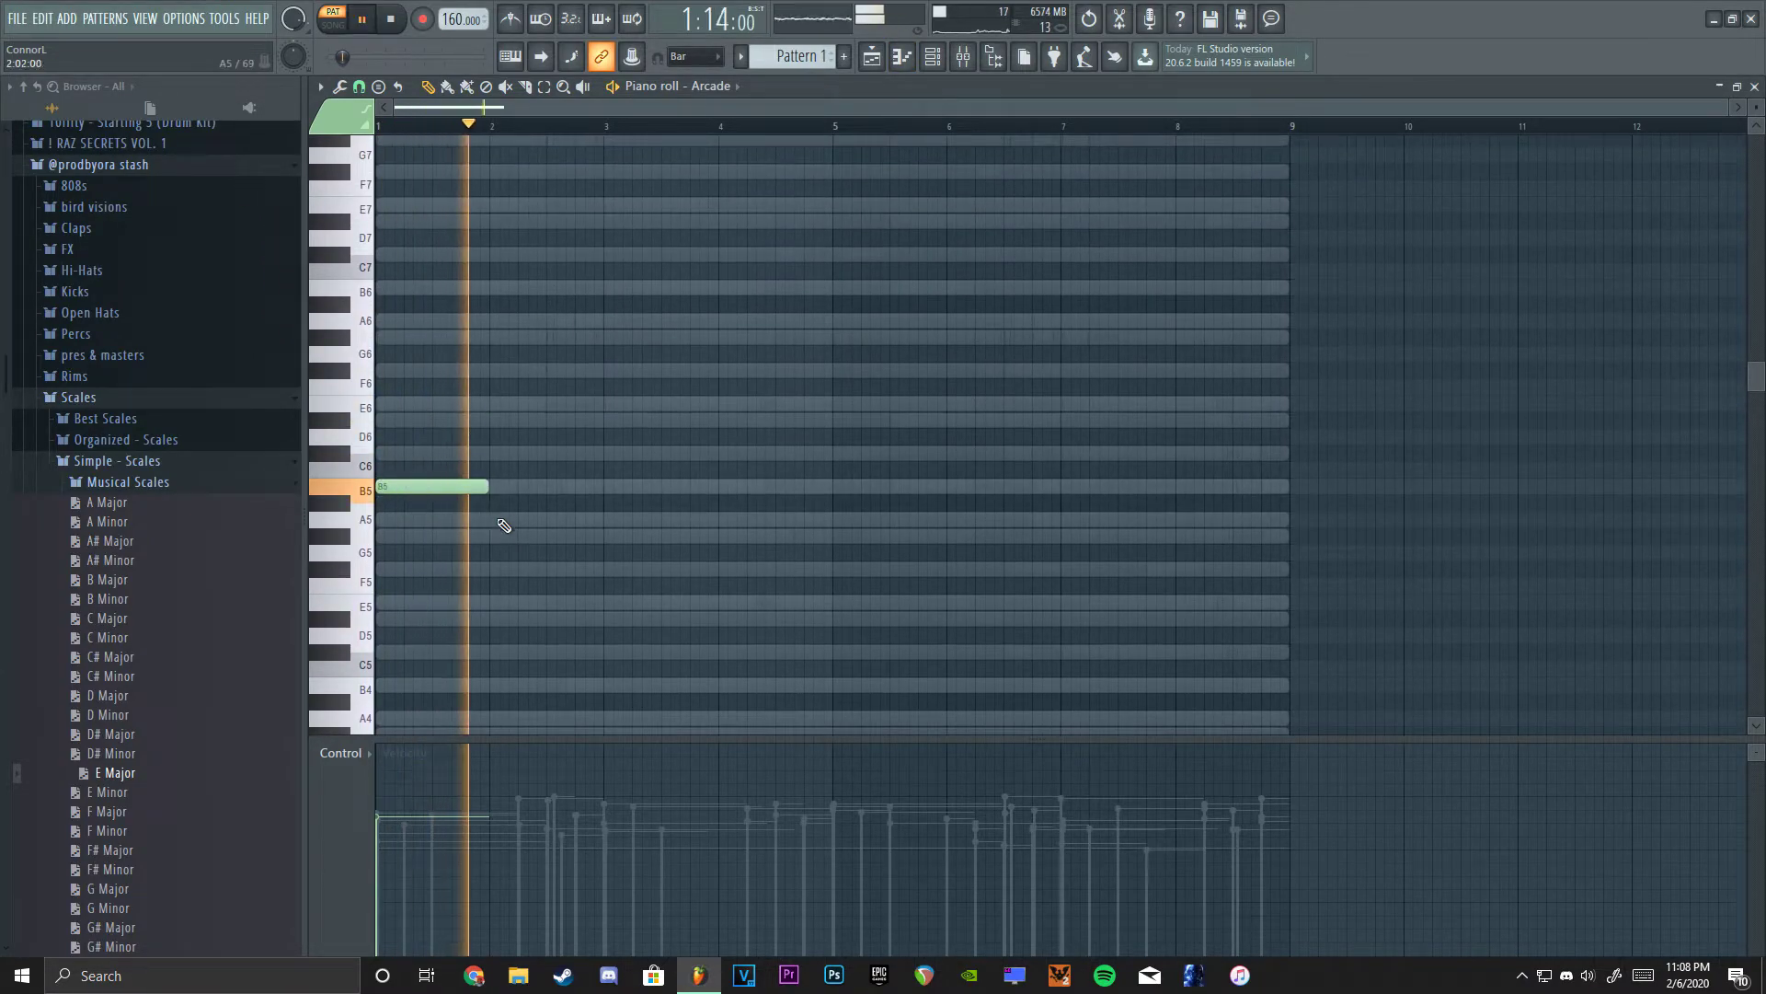
pyautogui.press('space')
pyautogui.click(496, 549)
pyautogui.moveTo(548, 609); pyautogui.dragTo(548, 685)
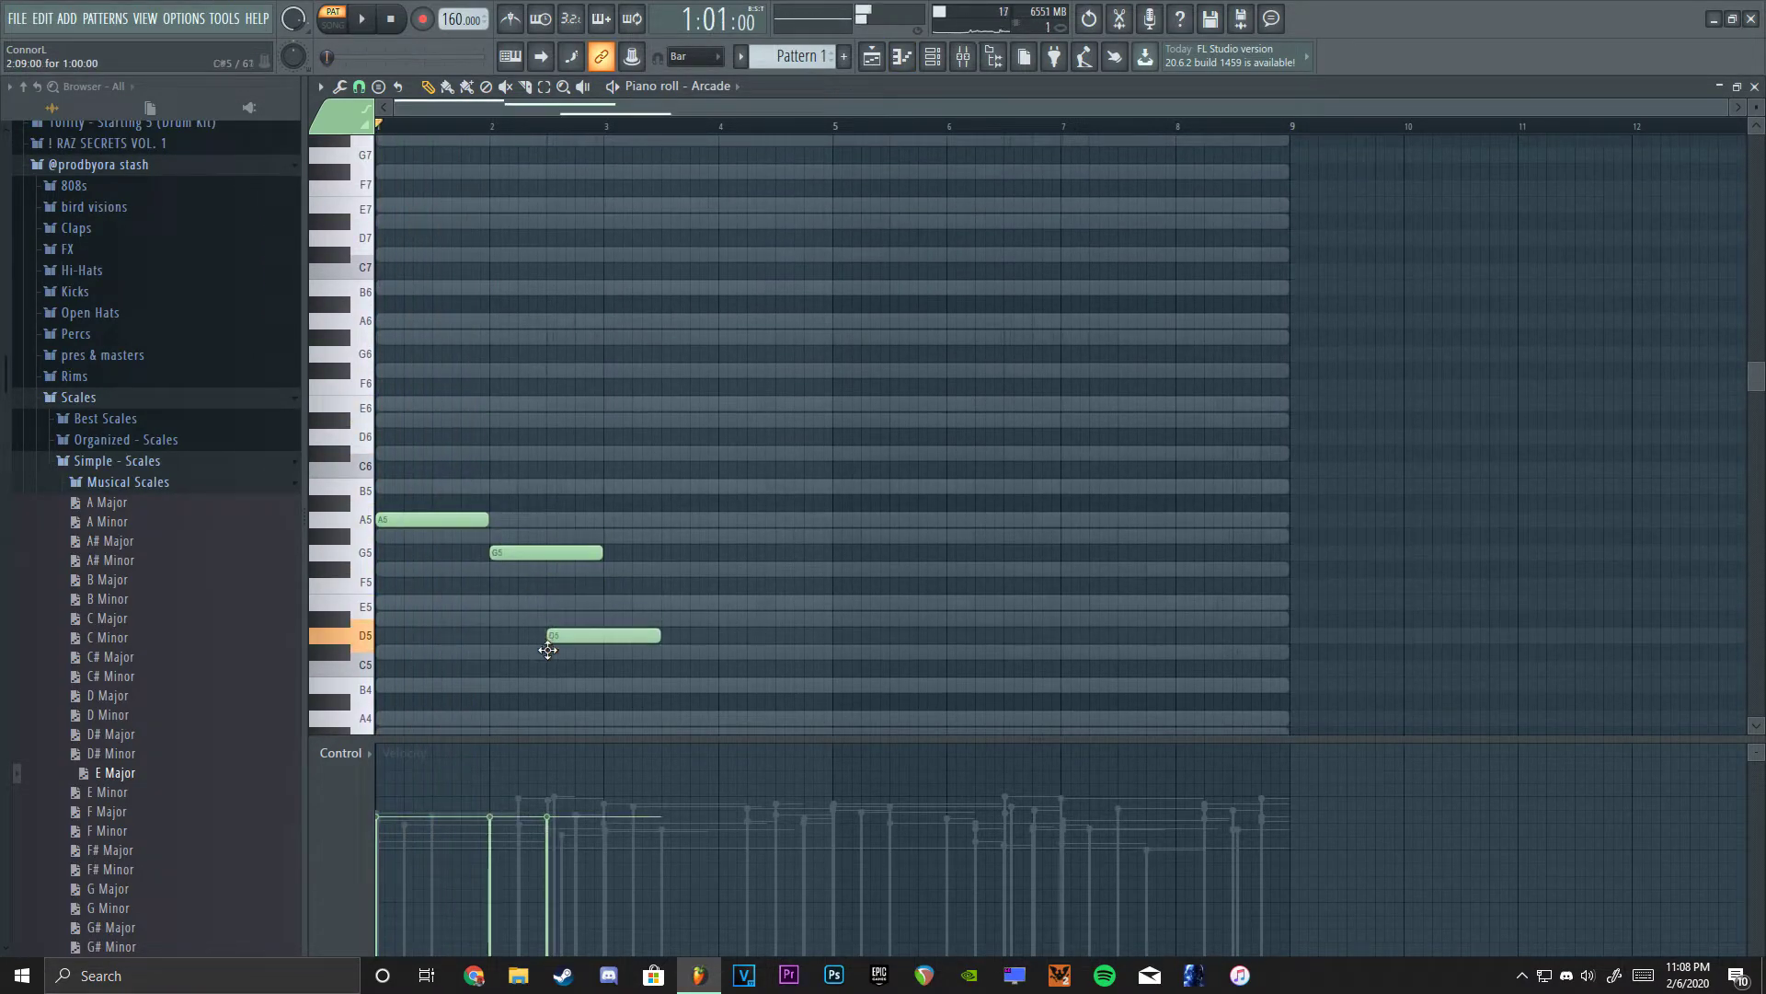
pyautogui.scroll(-2, 547, 691)
pyautogui.click(554, 618)
pyautogui.press('space')
pyautogui.moveTo(666, 618); pyautogui.dragTo(603, 618)
pyautogui.press('space')
pyautogui.moveTo(602, 453); pyautogui.dragTo(545, 453)
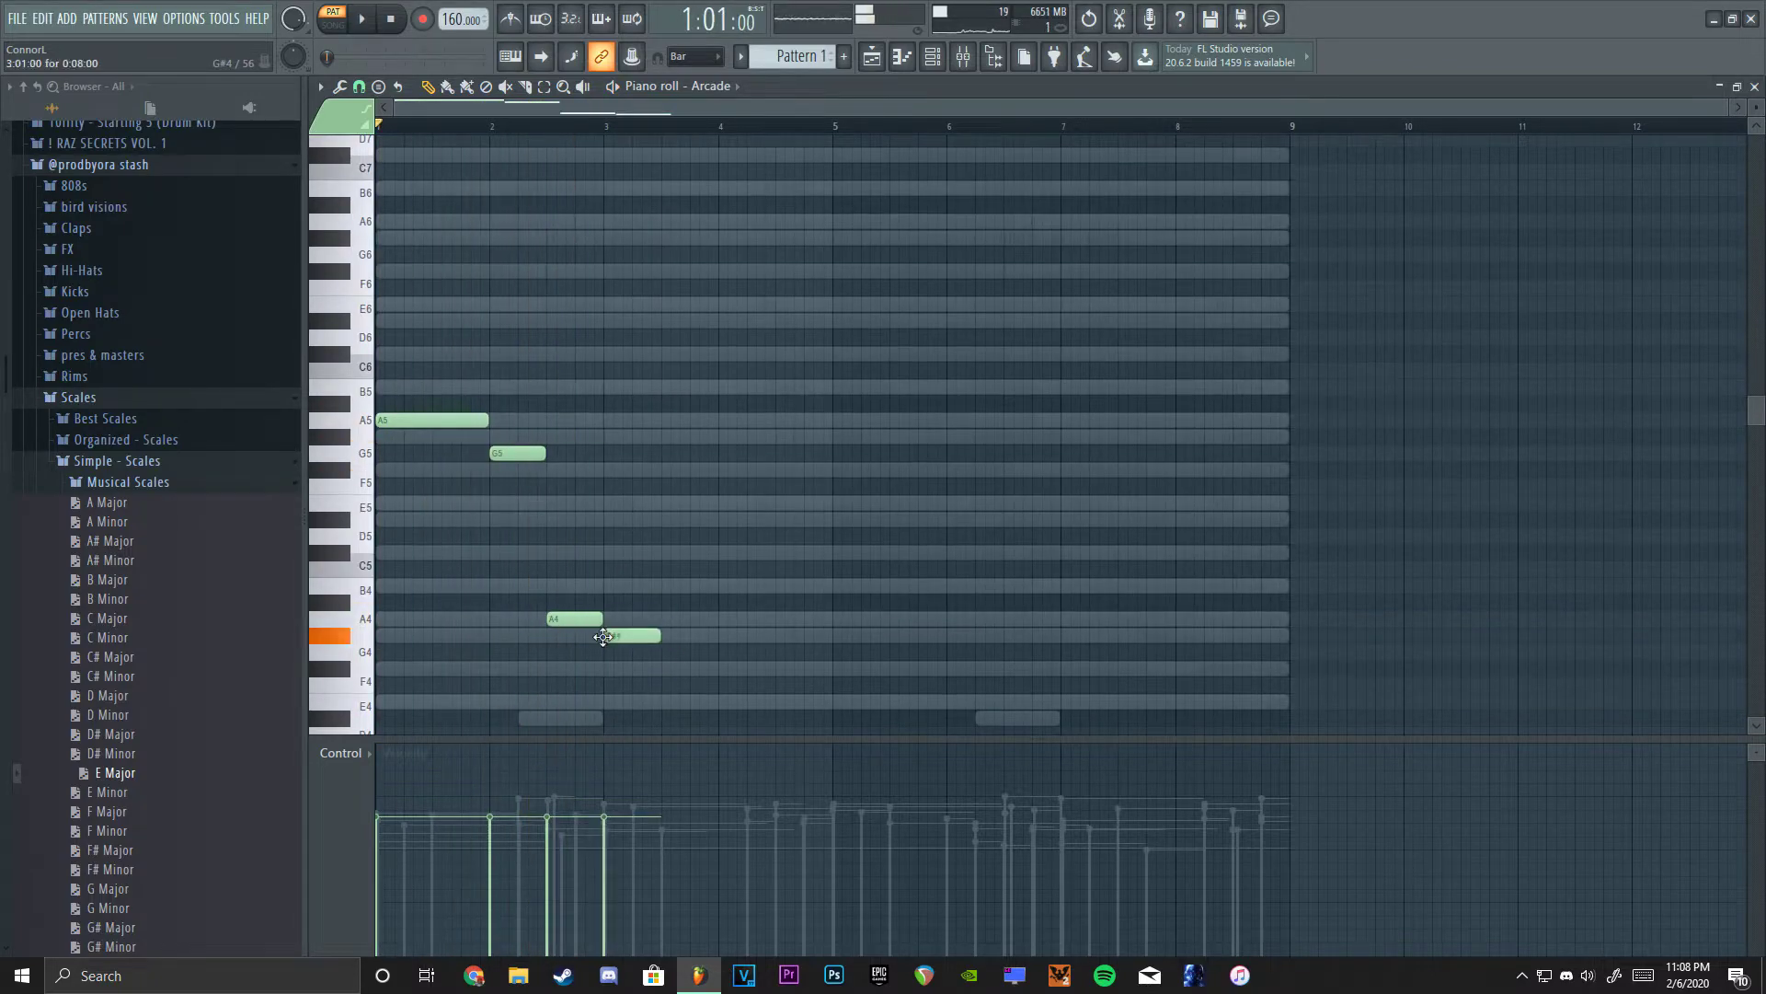
pyautogui.moveTo(607, 631); pyautogui.dragTo(607, 370)
pyautogui.press('space')
pyautogui.moveTo(717, 422); pyautogui.dragTo(717, 674)
pyautogui.scroll(-3, 718, 676)
# Duplicate the melody into the following bars and collapse the Scales browser folders.
pyautogui.hotkey('ctrl', 'b')
pyautogui.press('space')
pyautogui.press('F9')
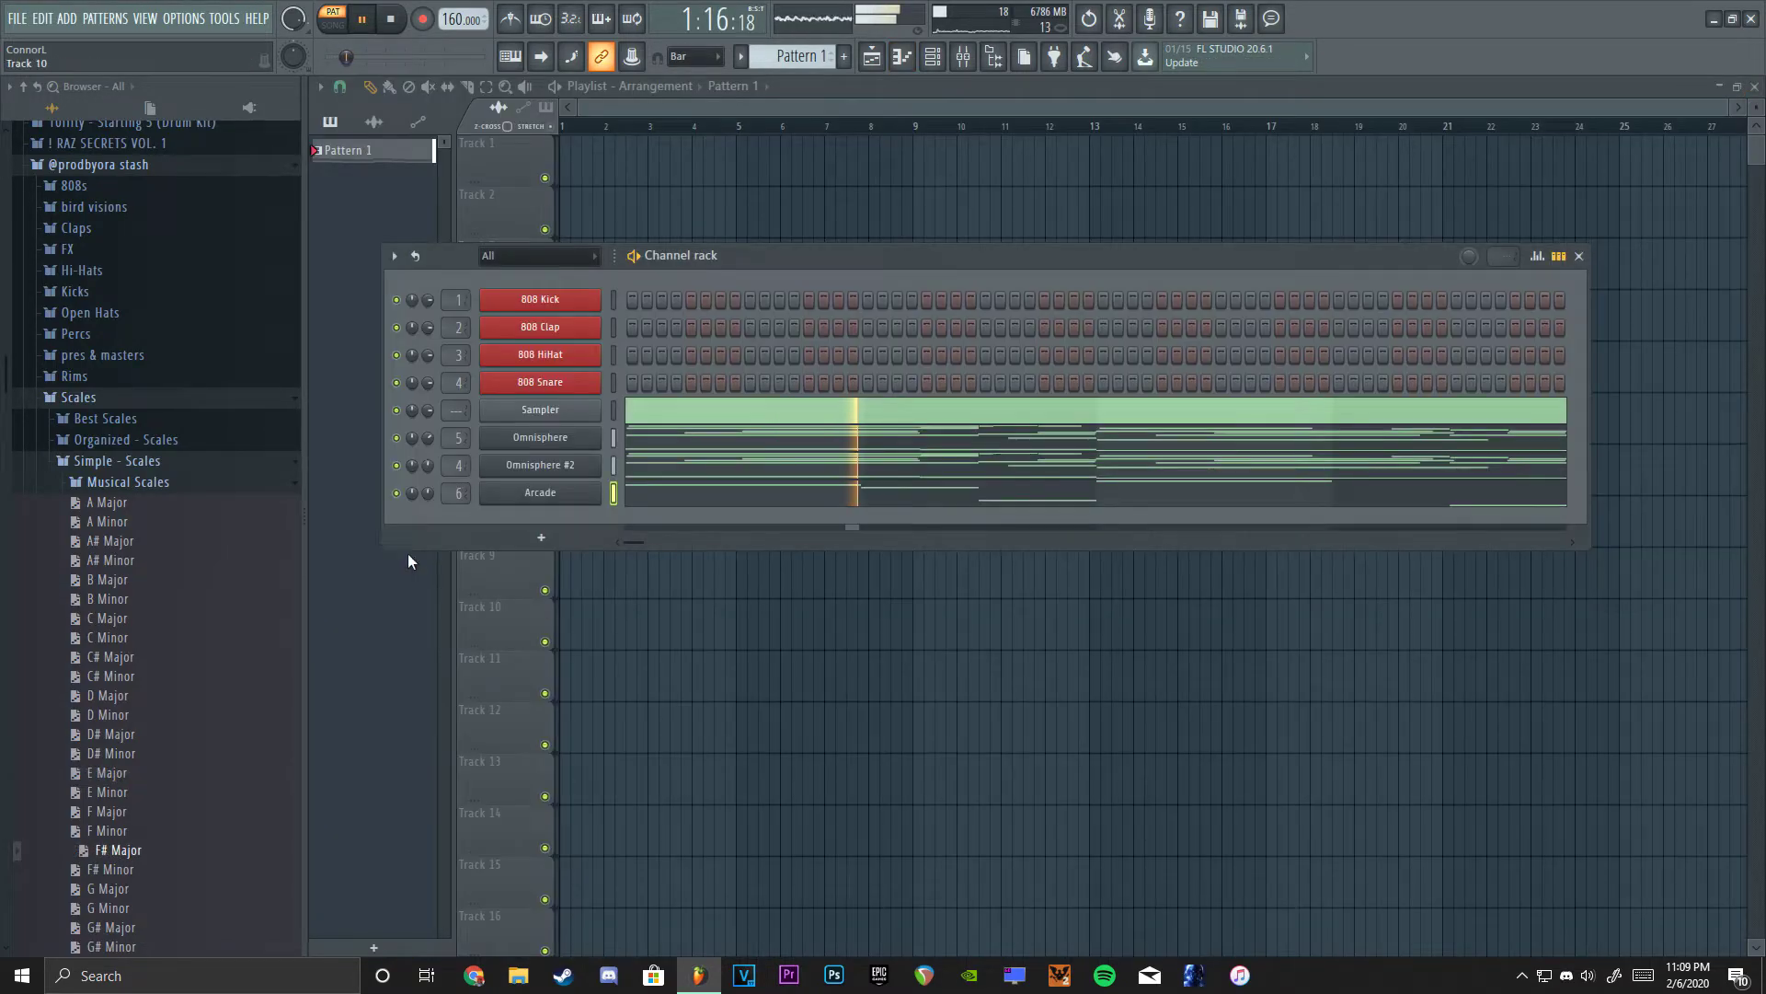
pyautogui.click(162, 484)
pyautogui.click(126, 460)
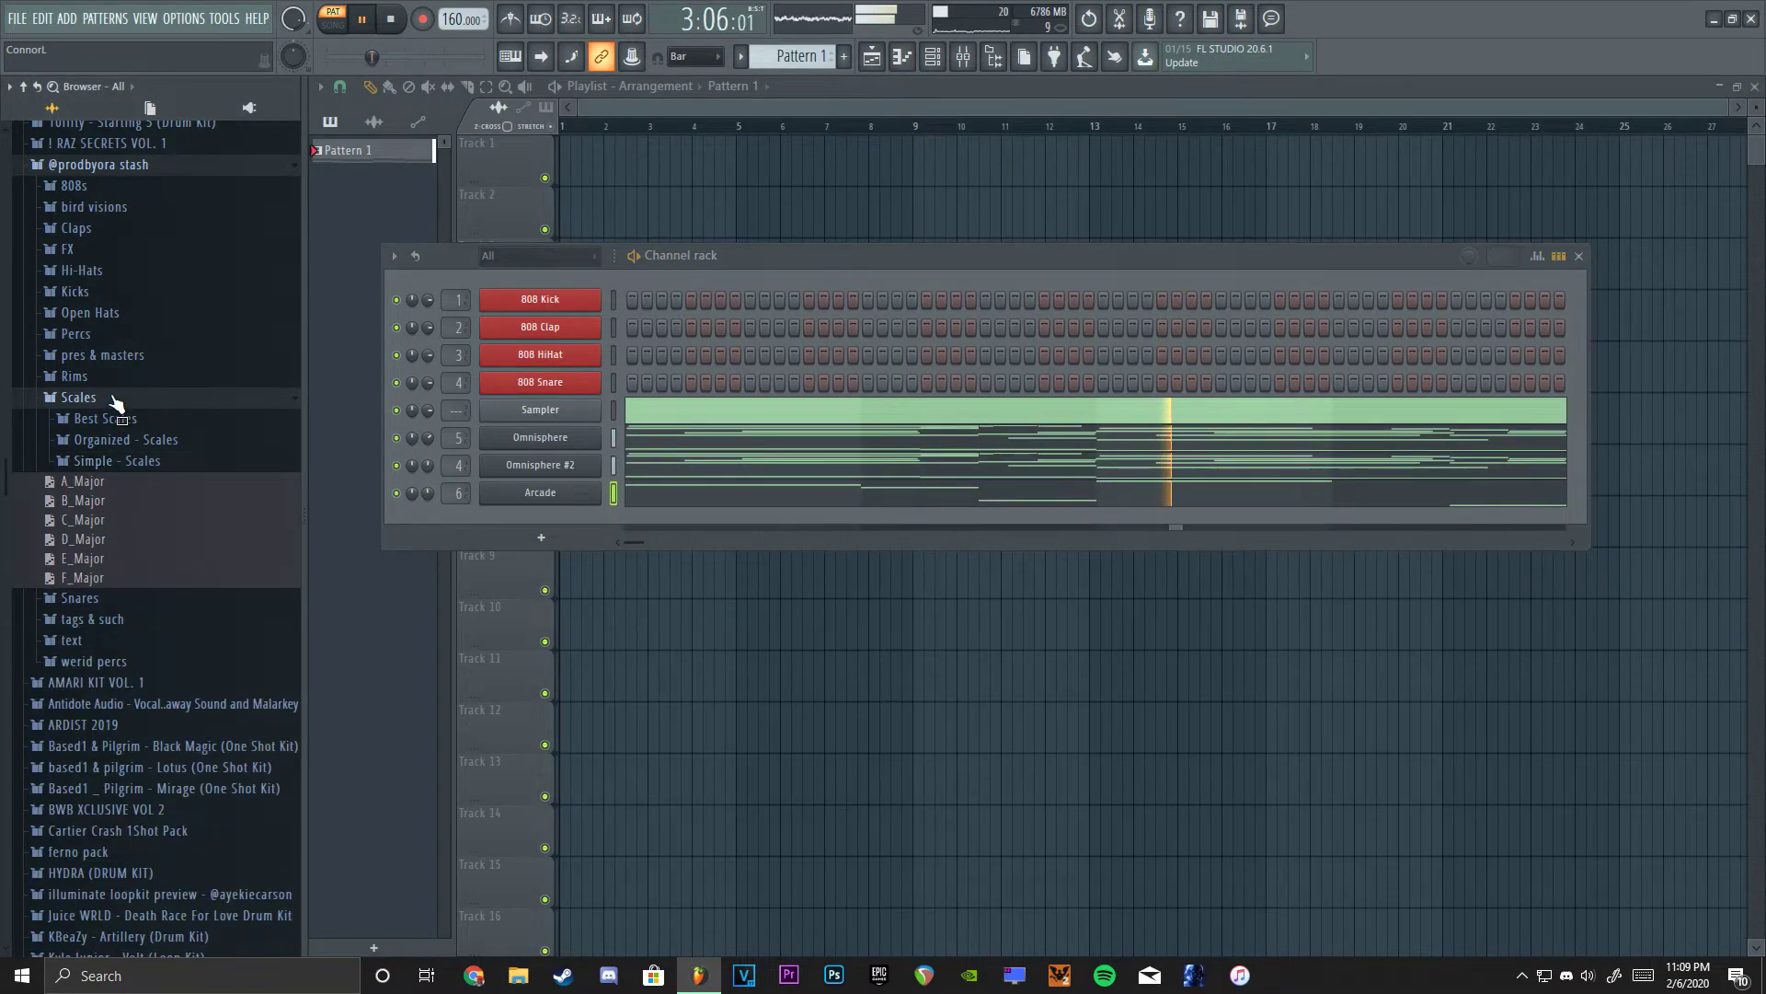
pyautogui.click(83, 397)
# Re-place the C6 note near bar 4 slightly earlier and play back from bar 4.
pyautogui.click(729, 495)
pyautogui.scroll(-3, 773, 525)
pyautogui.scroll(3, 774, 525)
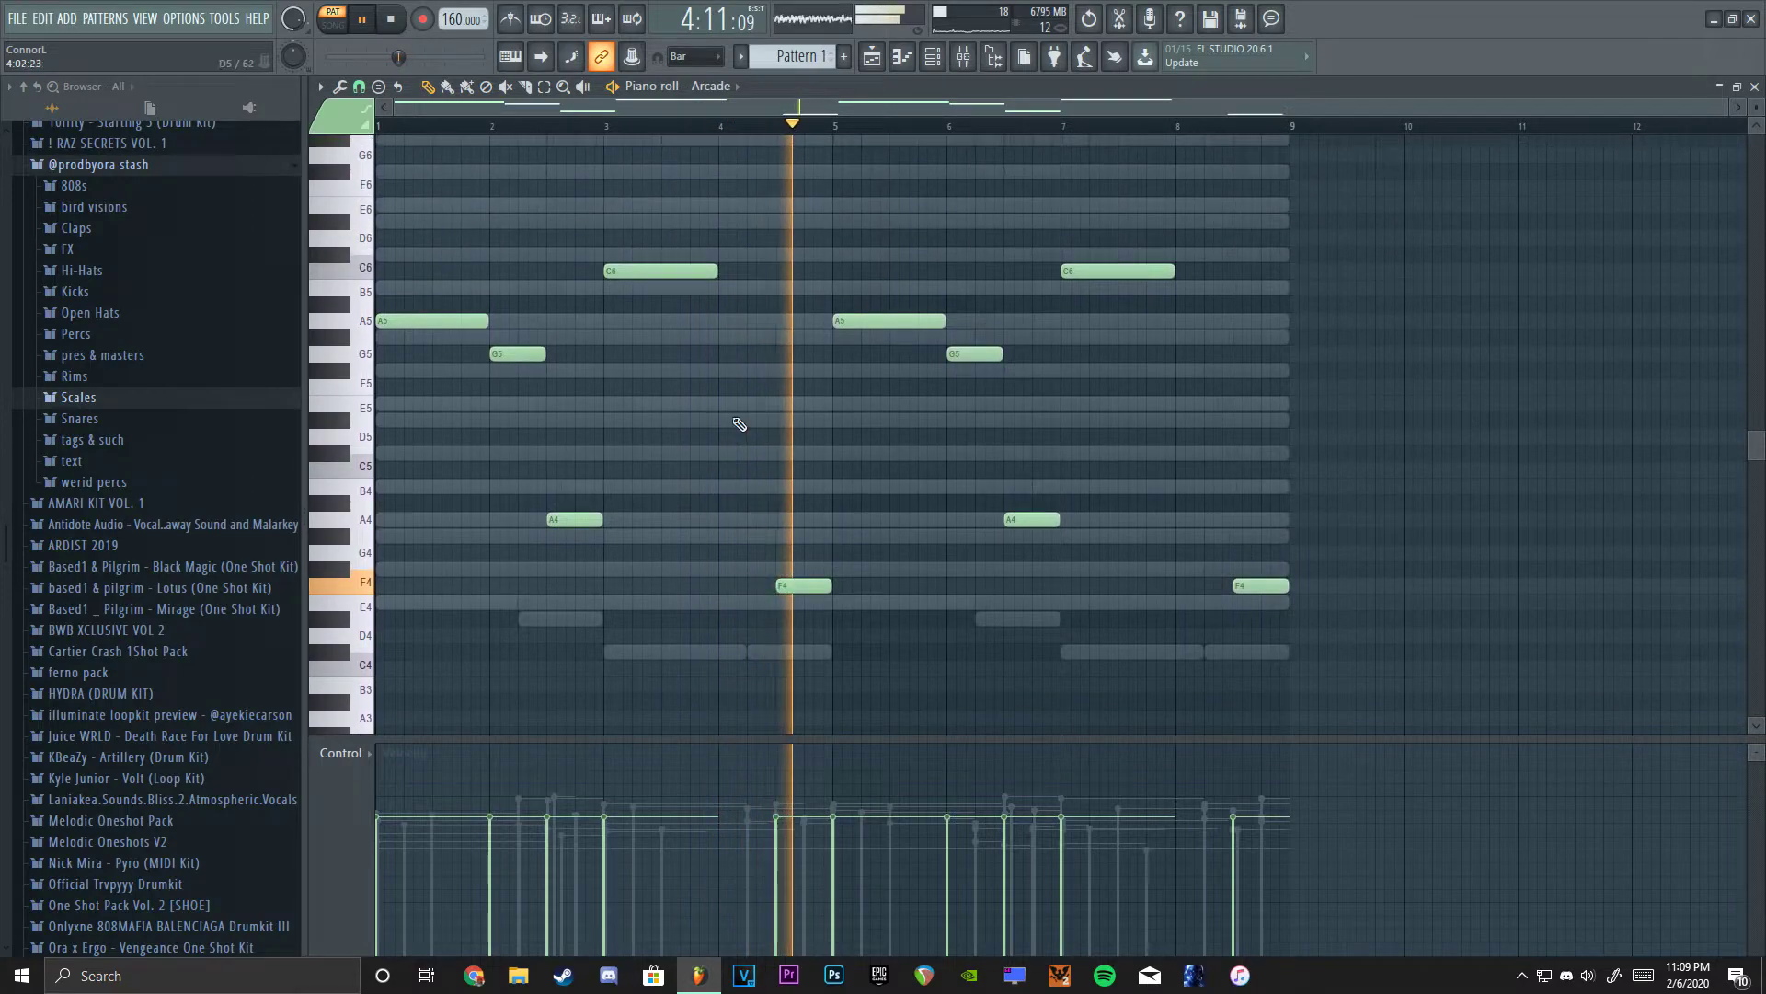
pyautogui.press('space')
pyautogui.click(772, 271)
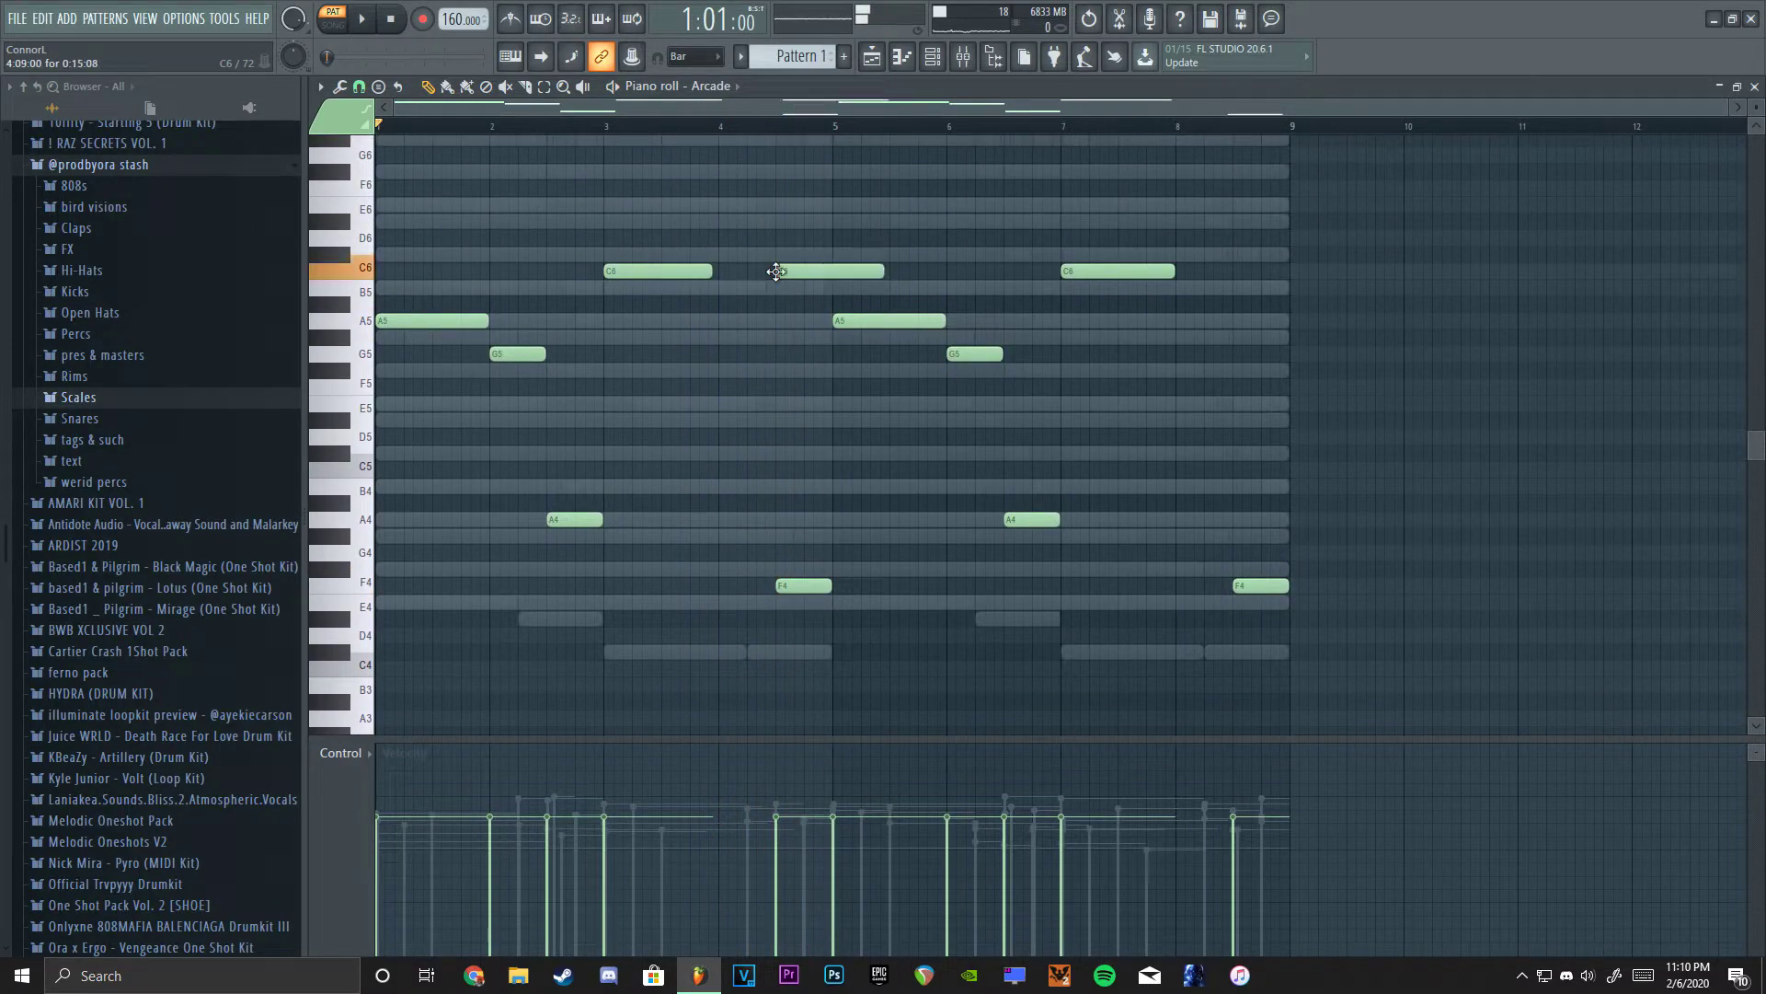
pyautogui.rightClick(769, 271)
pyautogui.click(750, 271)
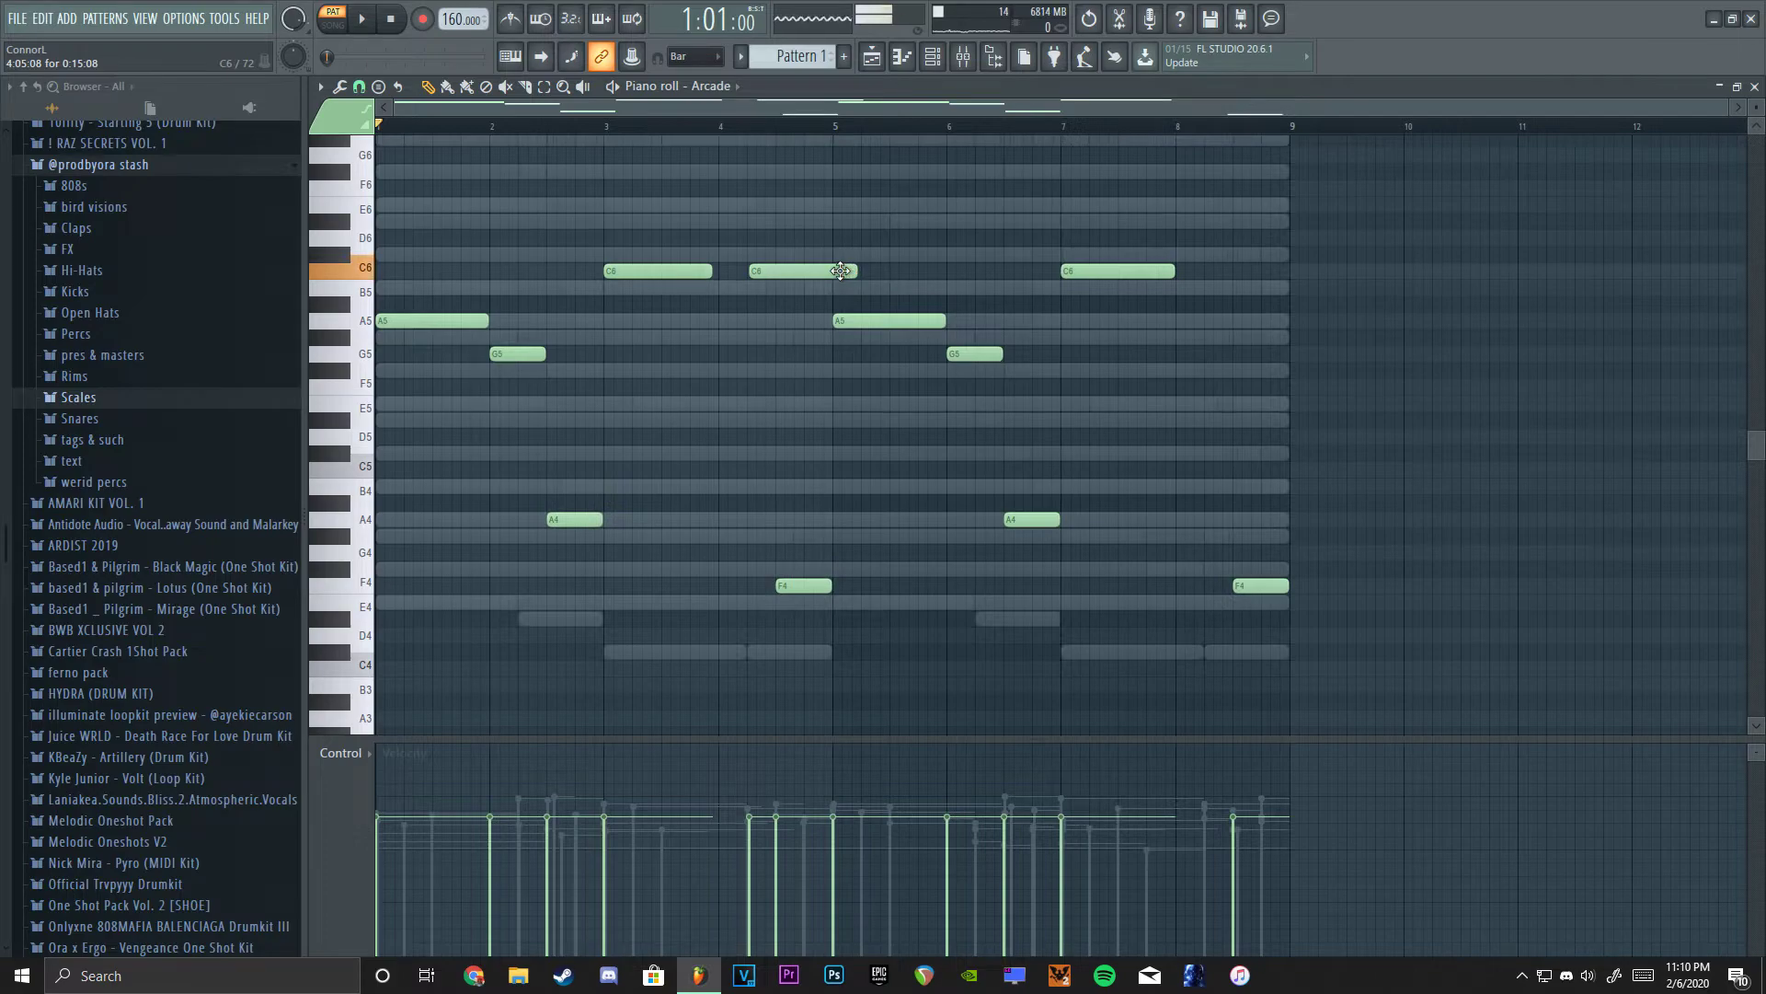
pyautogui.click(722, 132)
pyautogui.scroll(3, 720, 136)
pyautogui.press('space')
pyautogui.scroll(-2, 829, 135)
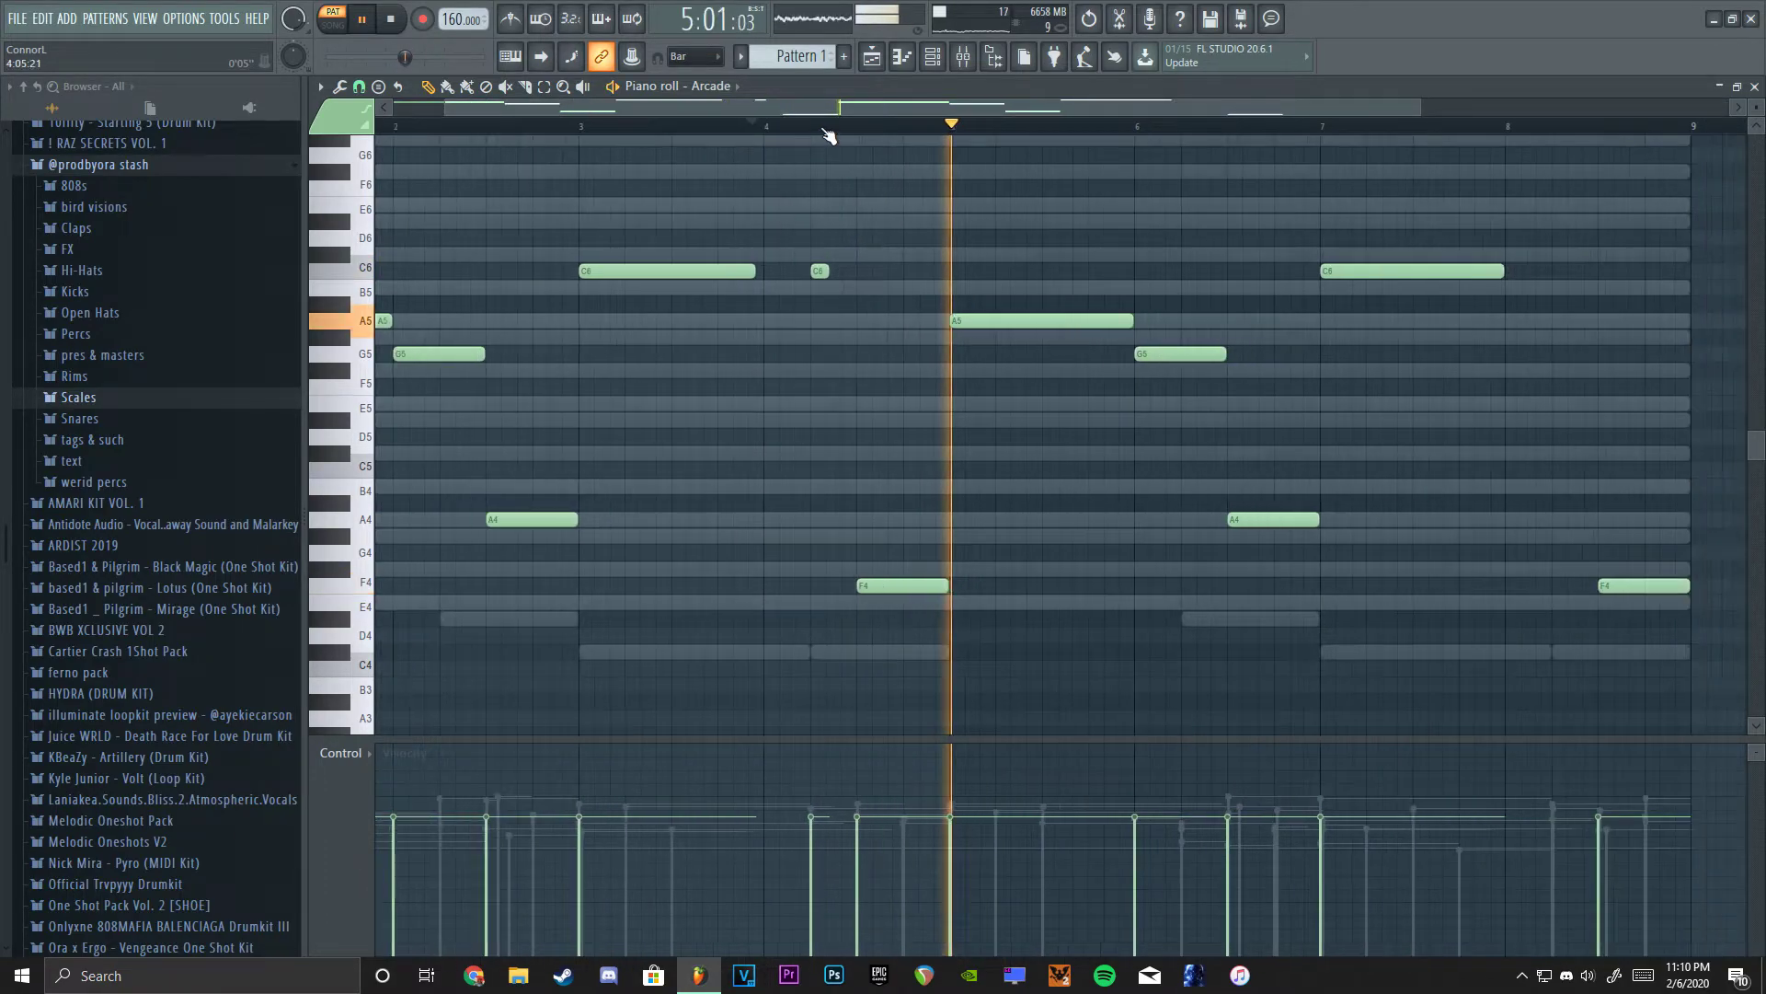
pyautogui.scroll(-2, 828, 135)
# Swap a short C6 note for a new short C6 after the last C6.
pyautogui.press('space')
pyautogui.press('space')
pyautogui.rightClick(834, 271)
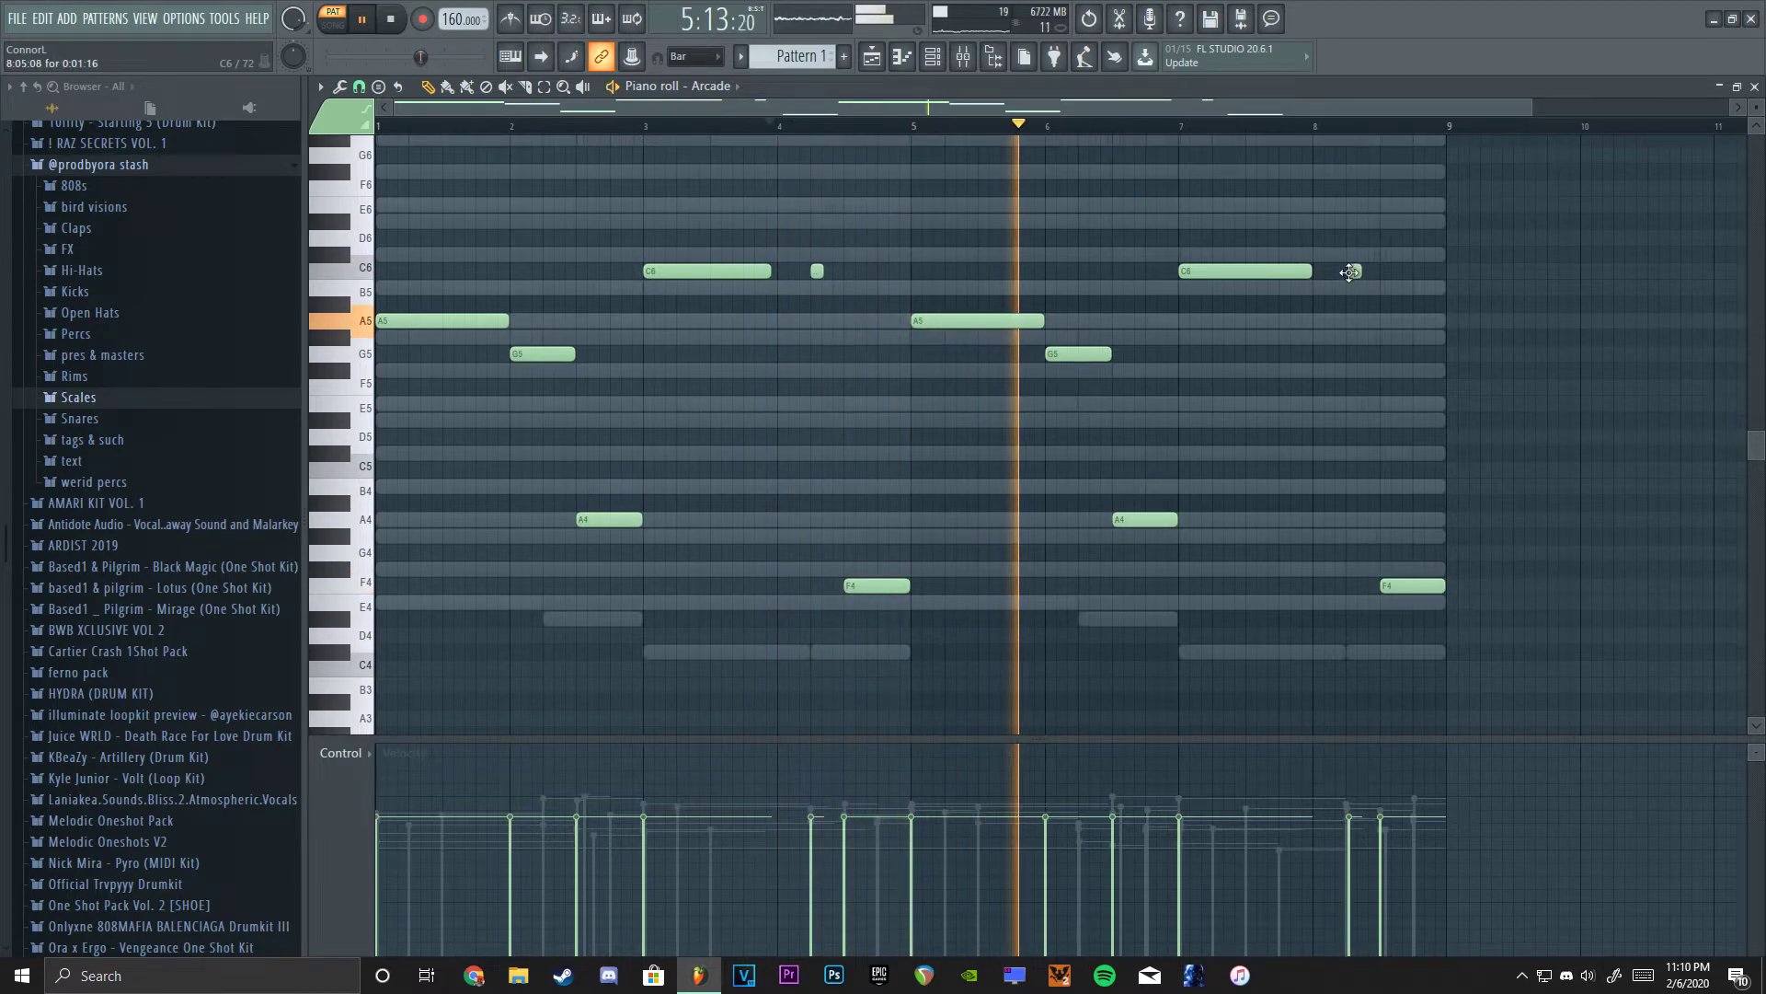
pyautogui.click(1356, 270)
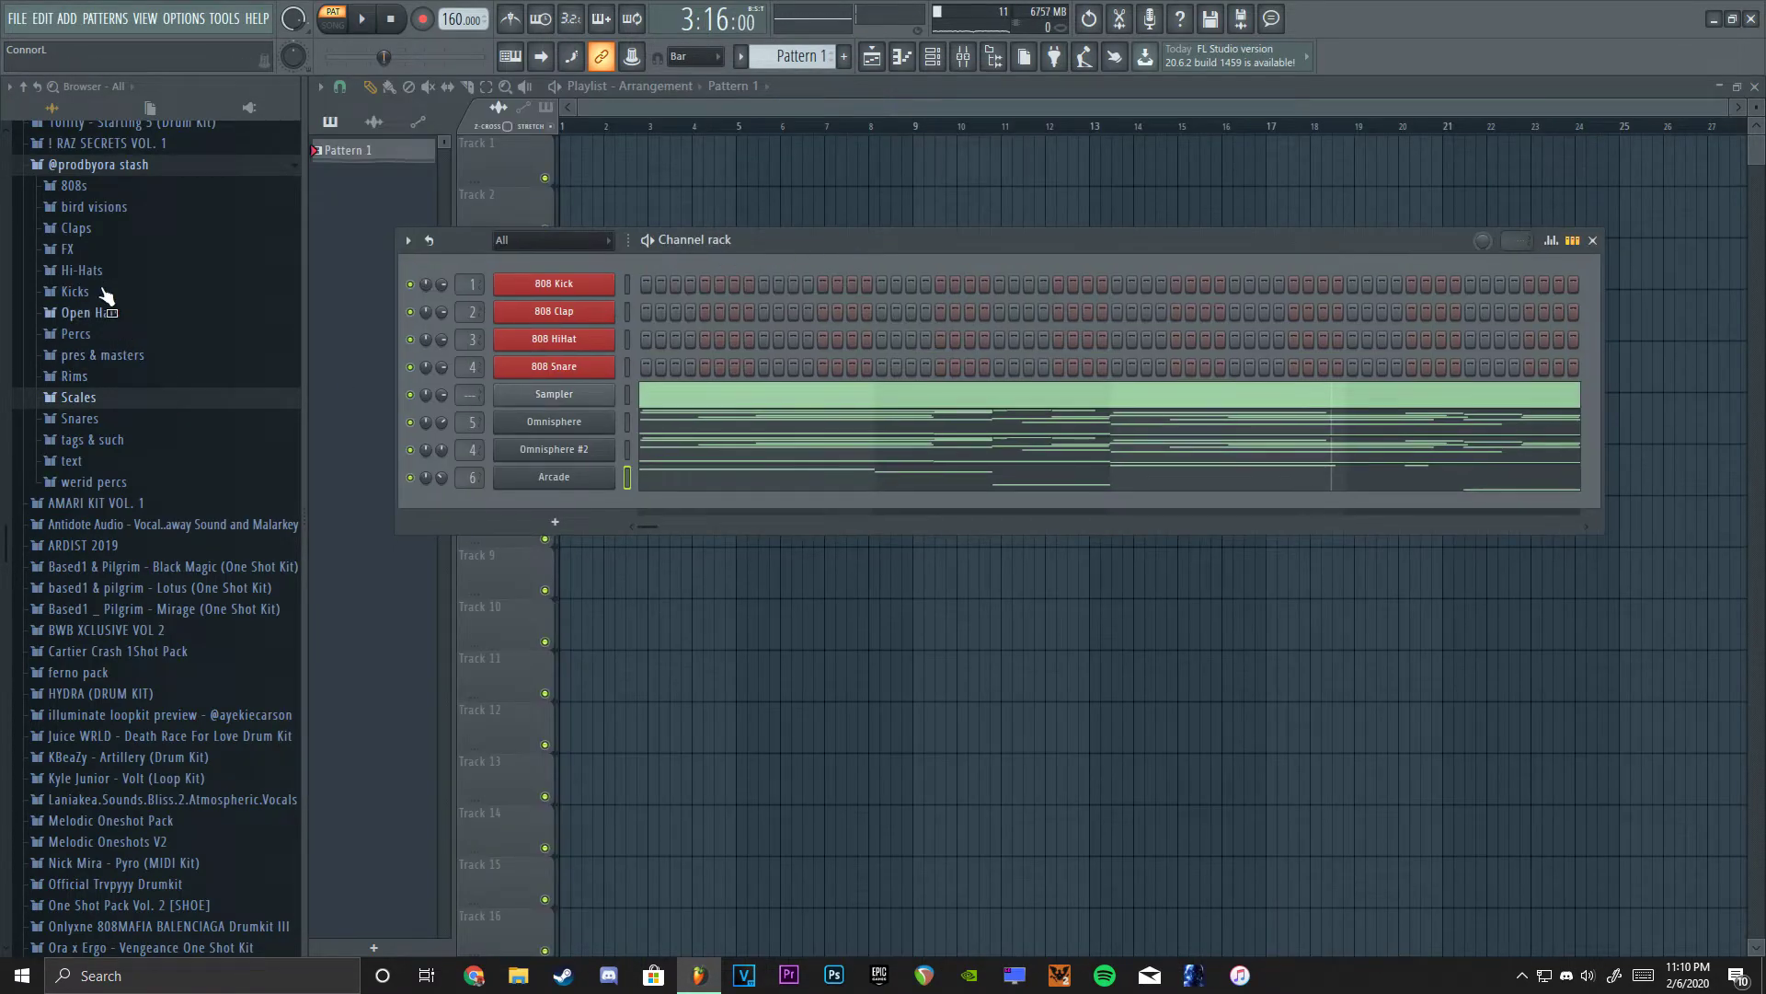
# Drag an item from the Cartier Crash 1Shot Pack folder, then hide the browser.
pyautogui.click(72, 166)
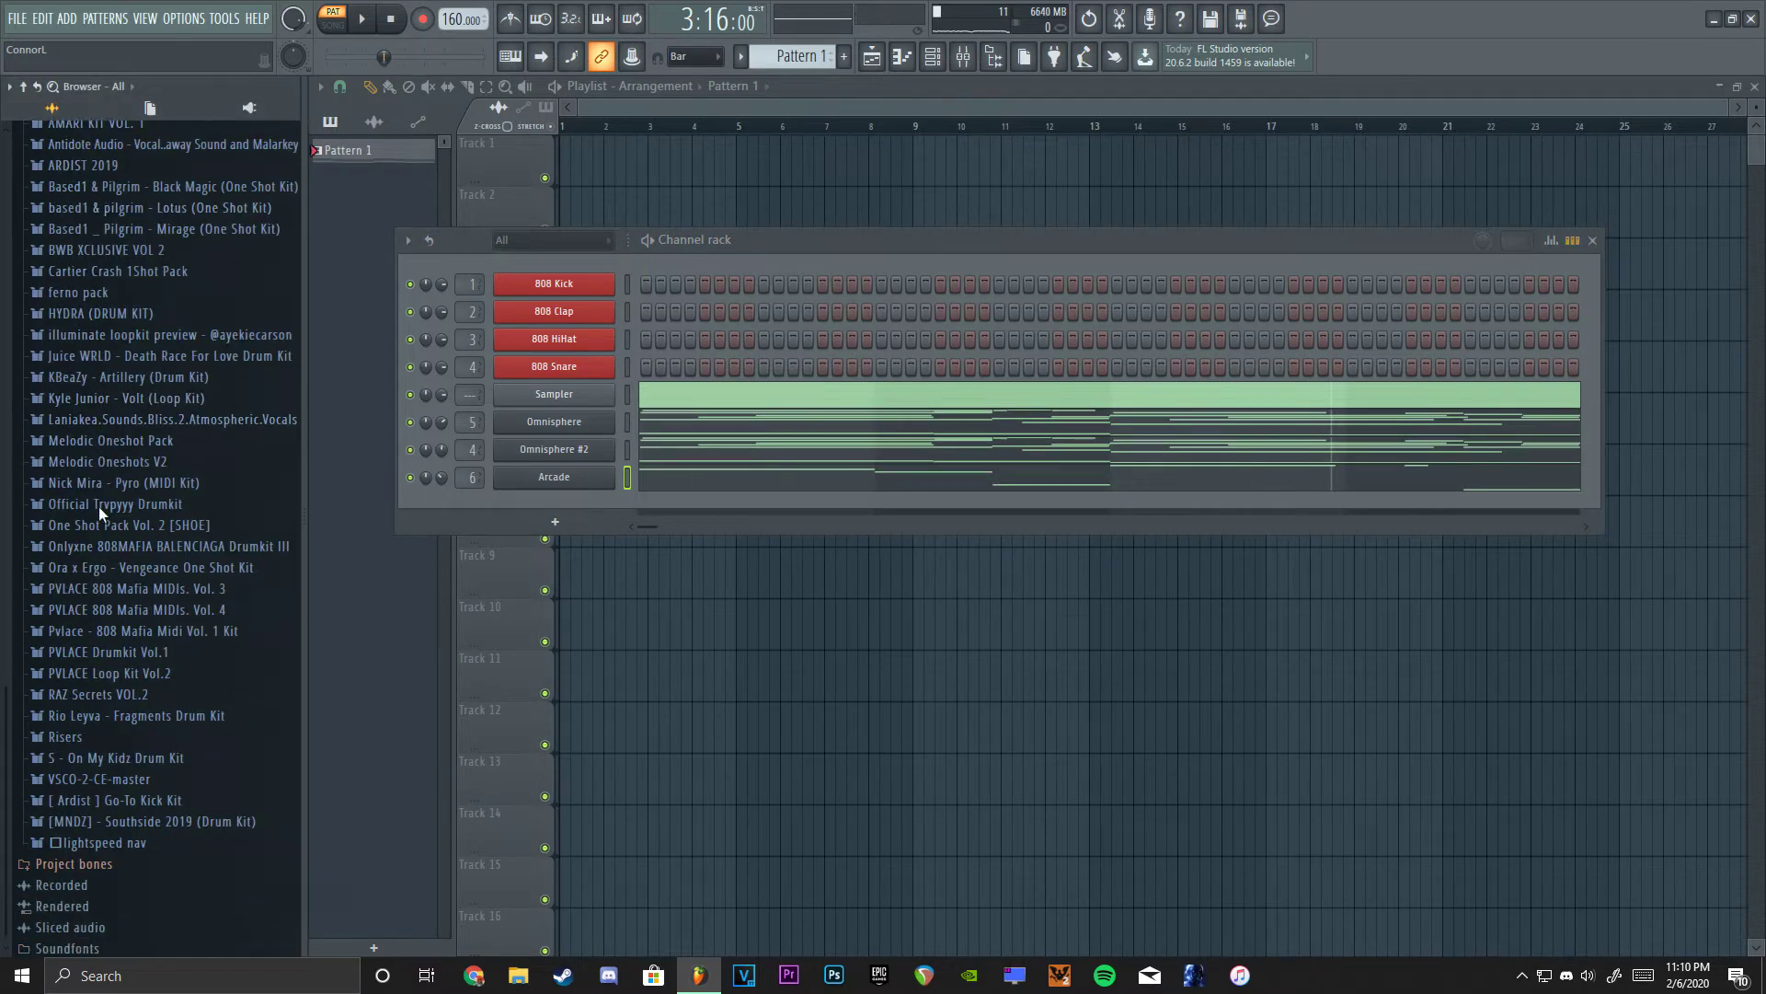
pyautogui.scroll(5, 97, 507)
pyautogui.scroll(-3, 98, 509)
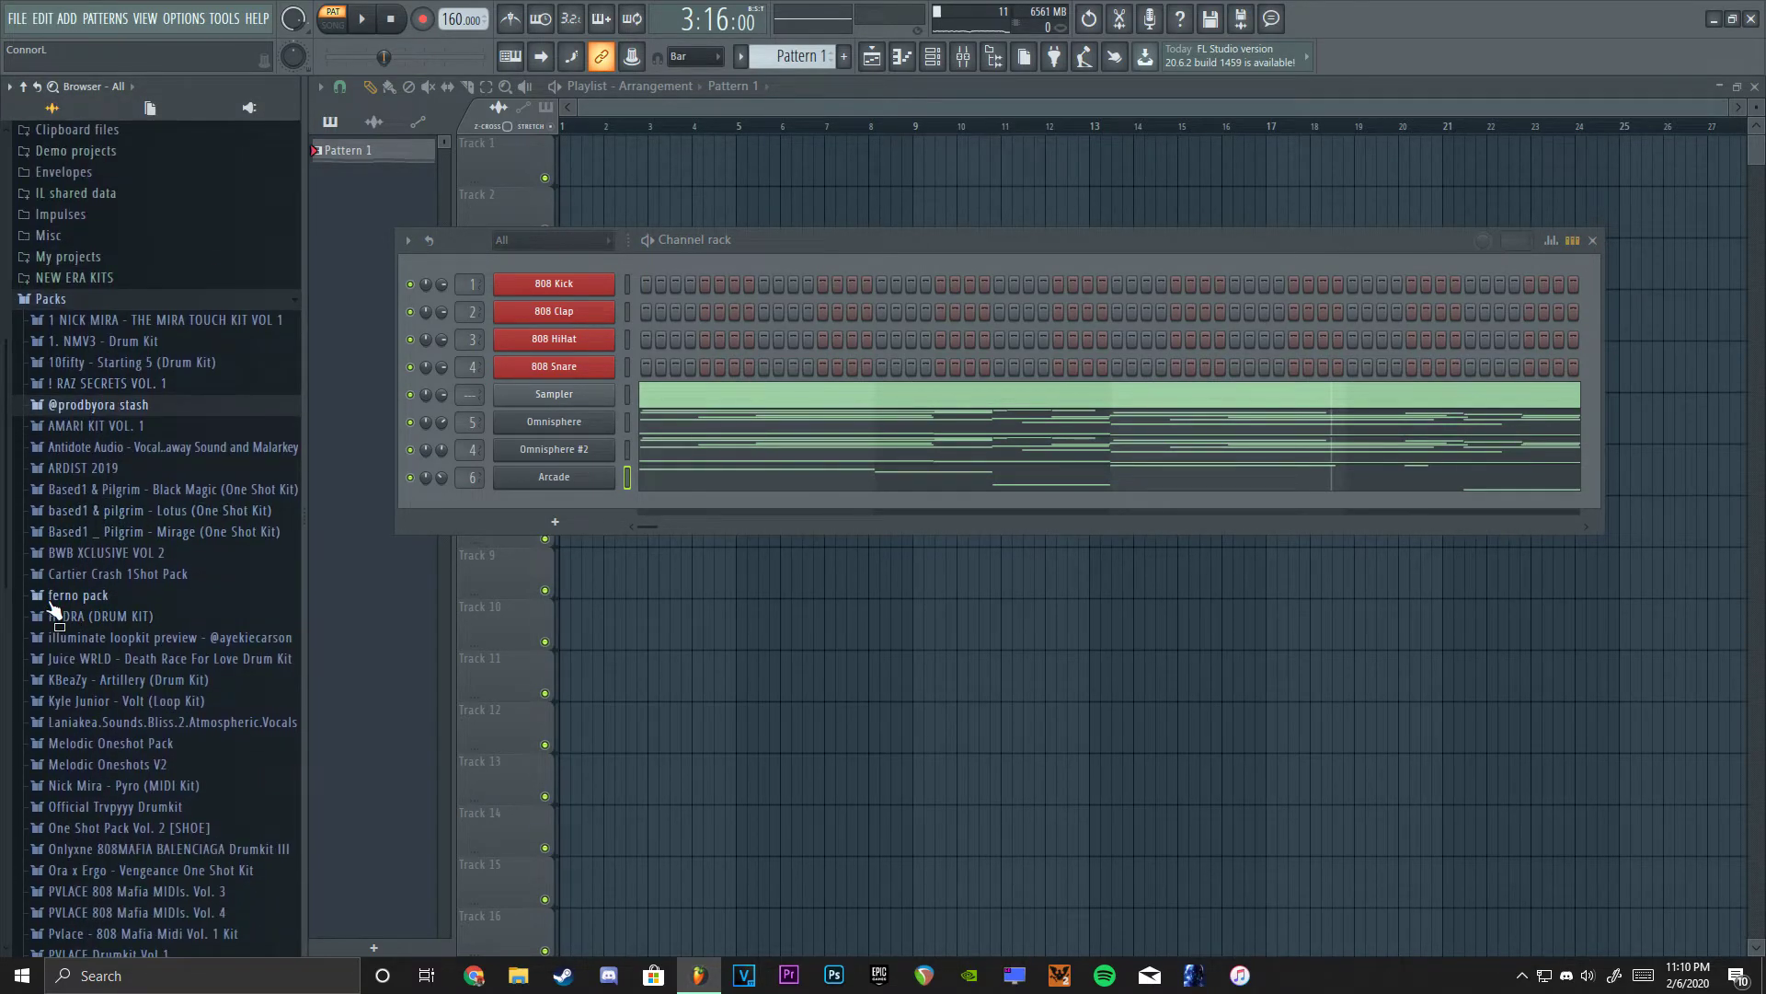
pyautogui.click(82, 606)
pyautogui.moveTo(91, 654)
pyautogui.mouseDown()
pyautogui.moveTo(176, 325)
pyautogui.moveTo(296, 284)
pyautogui.mouseUp()
pyautogui.hotkey('alt', 'F8')
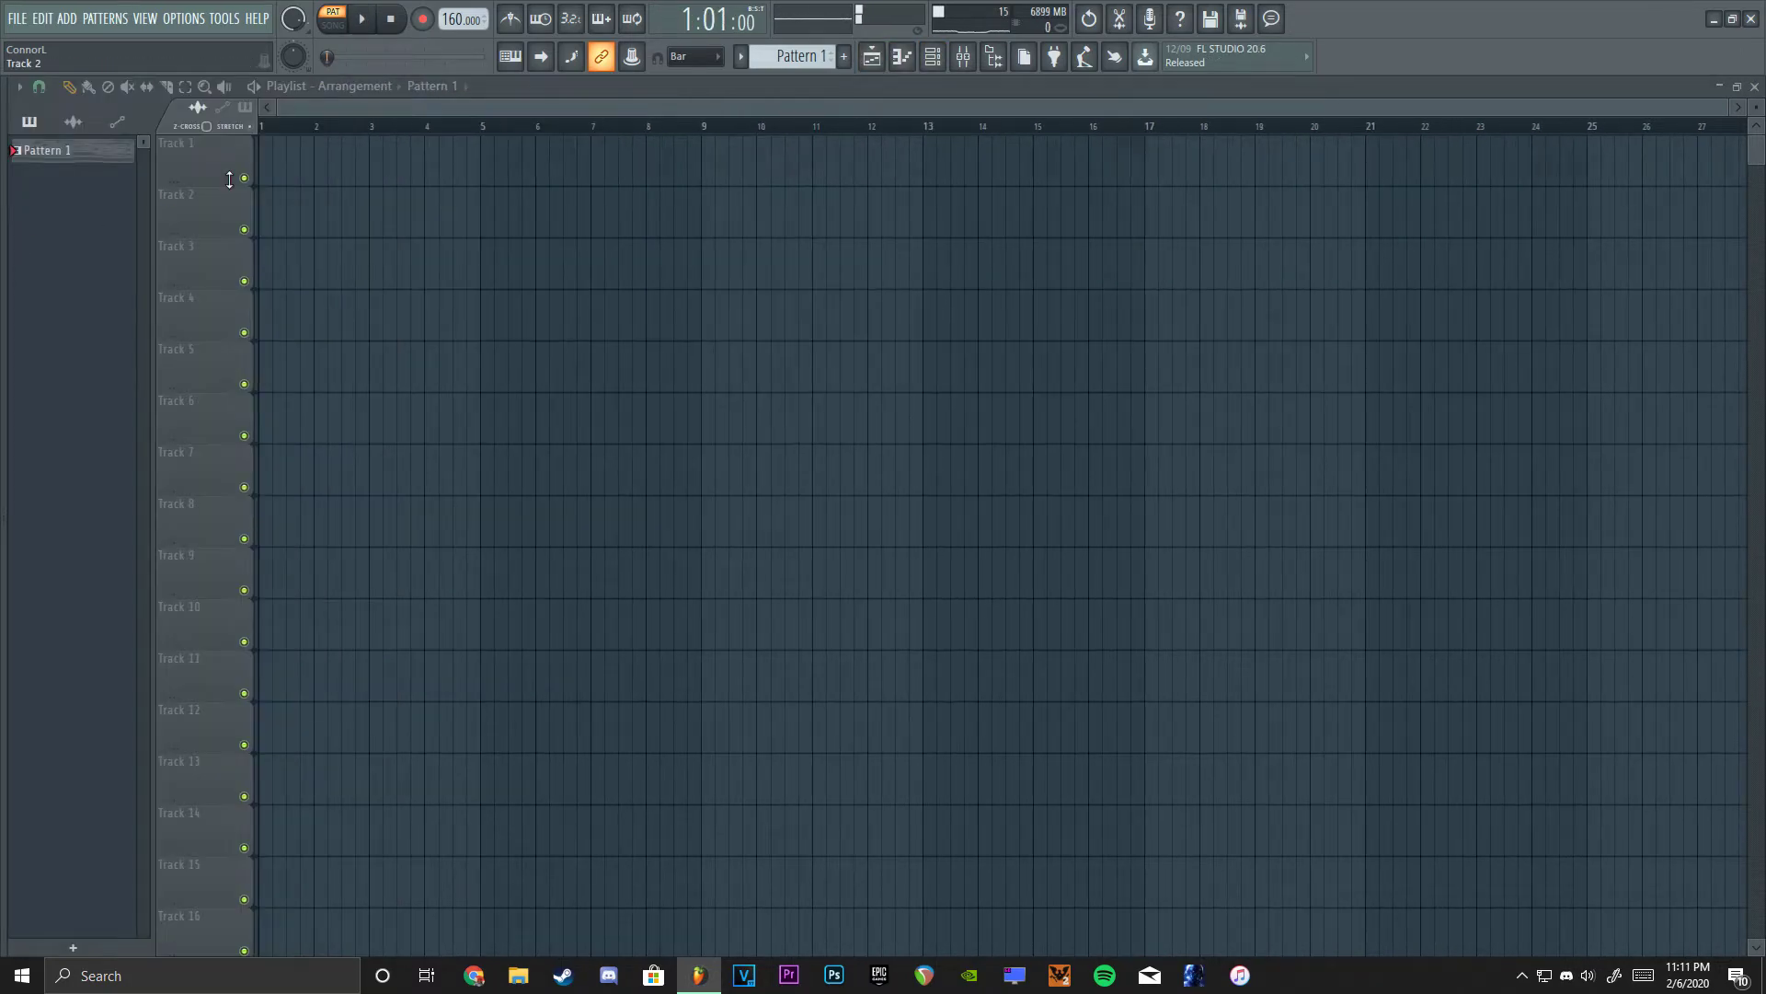
# Split Pattern 1 by channel and duplicate all clips into bars 9–16.
pyautogui.rightClick(67, 164)
pyautogui.click(85, 443)
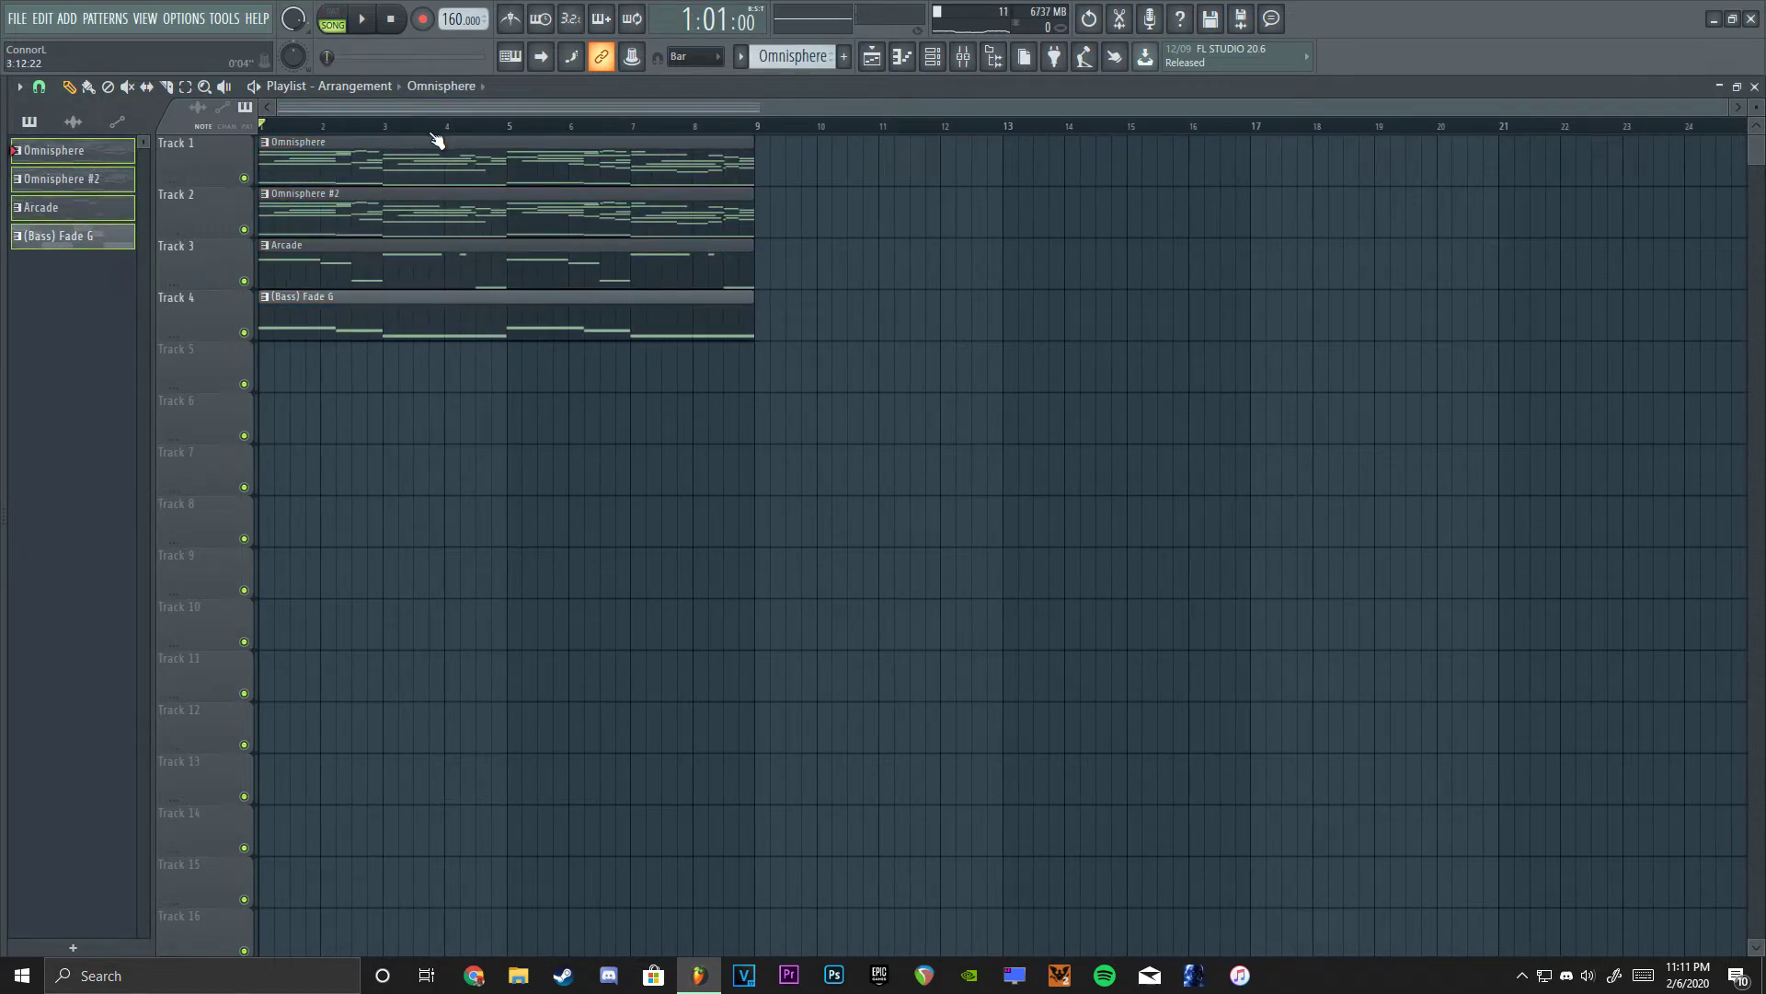
pyautogui.hotkey('ctrl', 'a')
pyautogui.hotkey('ctrl', 'b')
pyautogui.scroll(-2, 675, 138)
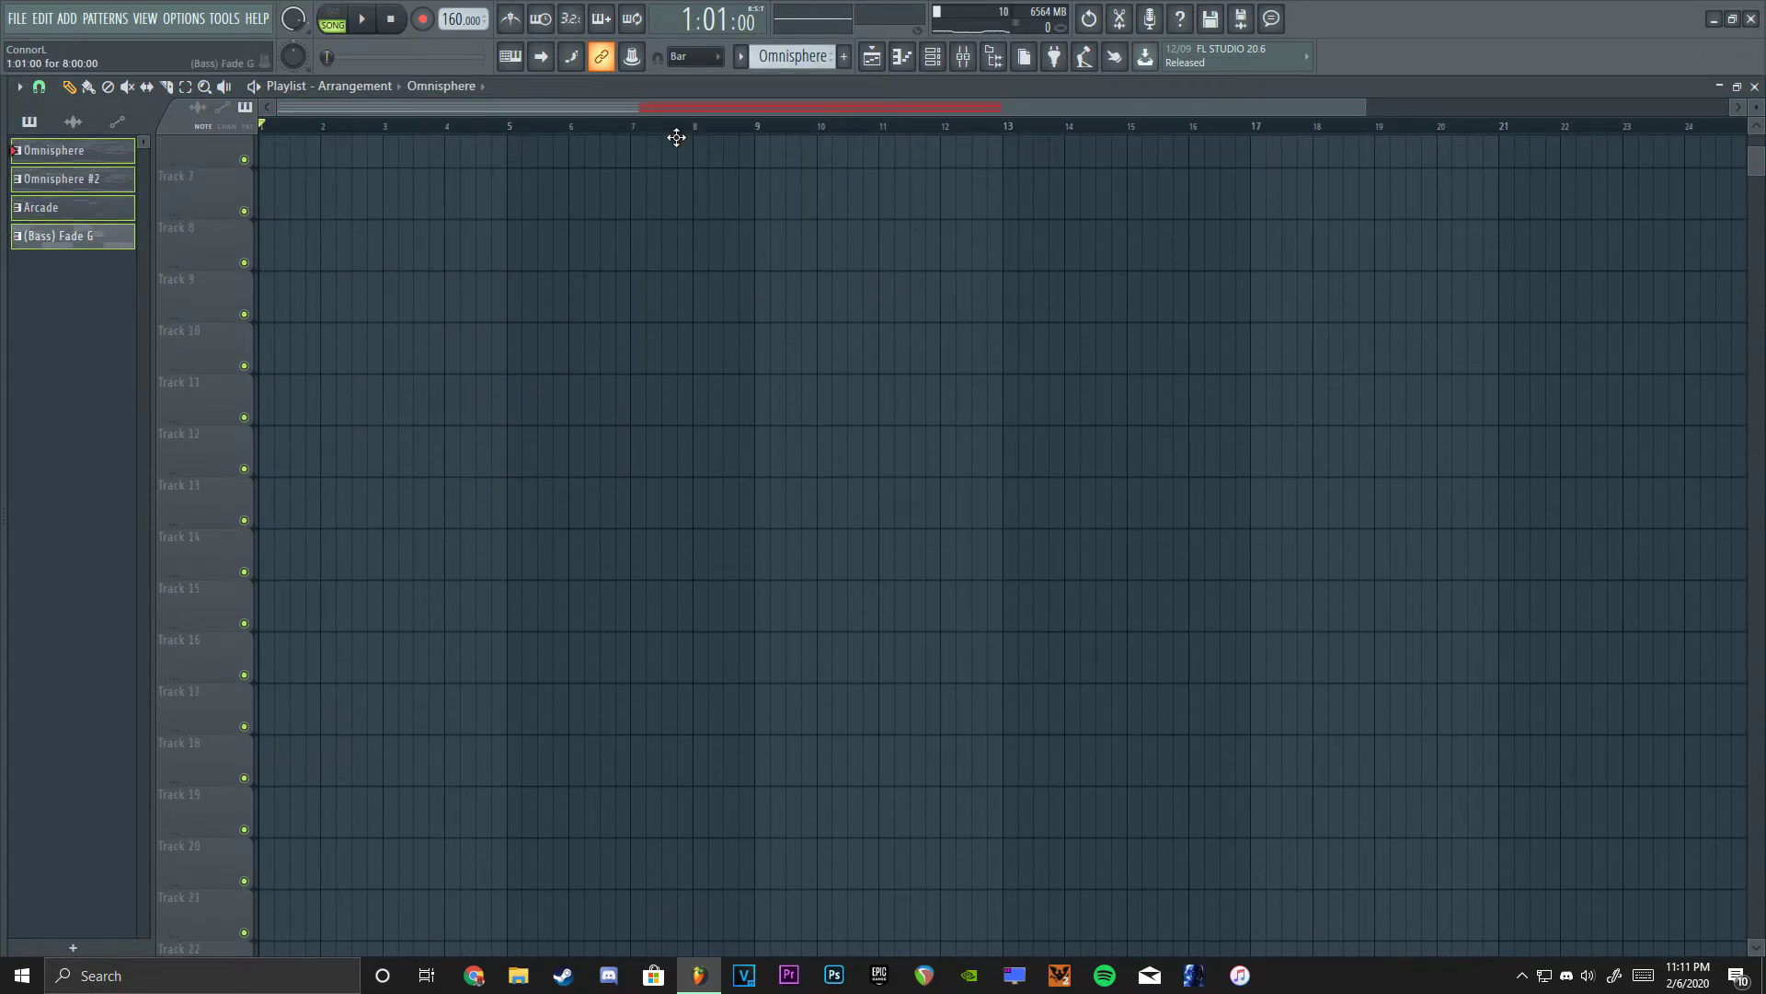
pyautogui.scroll(1, 738, 382)
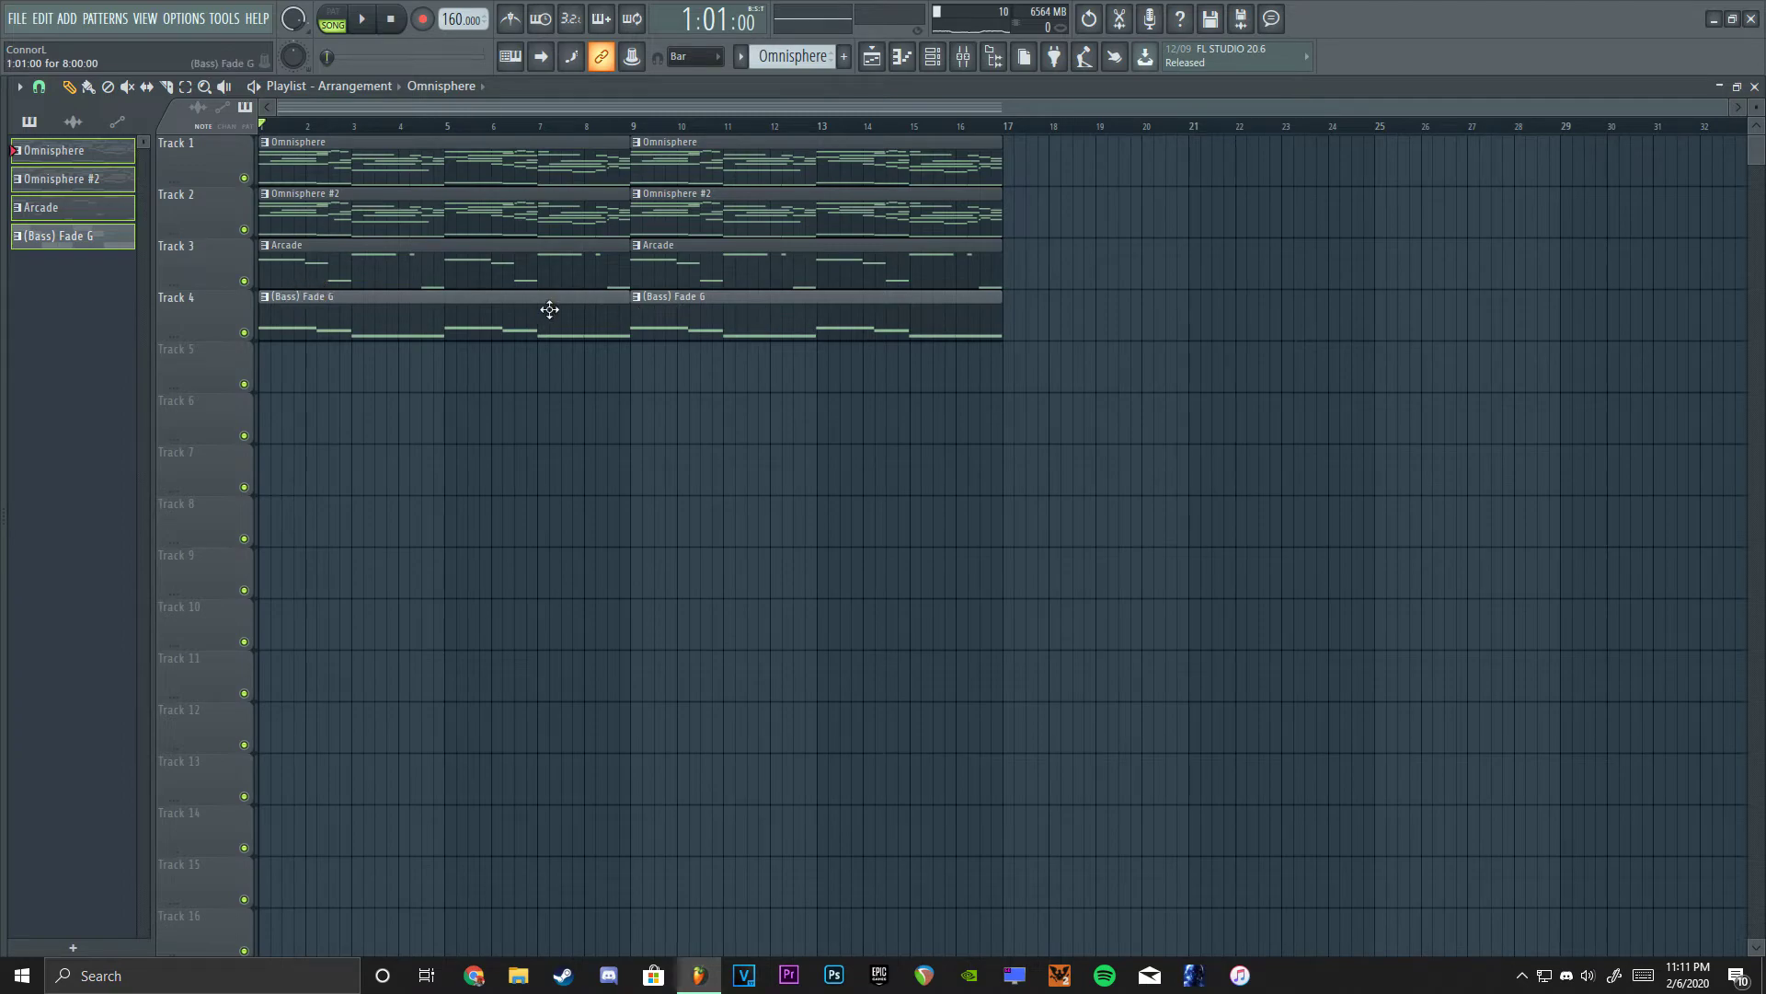
# Delete the bar-1 Arcade clip, duplicate tracks 1–3 into bars 17–32, and widen the browser.
pyautogui.rightClick(464, 283)
pyautogui.moveTo(456, 285); pyautogui.dragTo(847, 139)
pyautogui.hotkey('ctrl', 'b')
pyautogui.scroll(-2, 1104, 129)
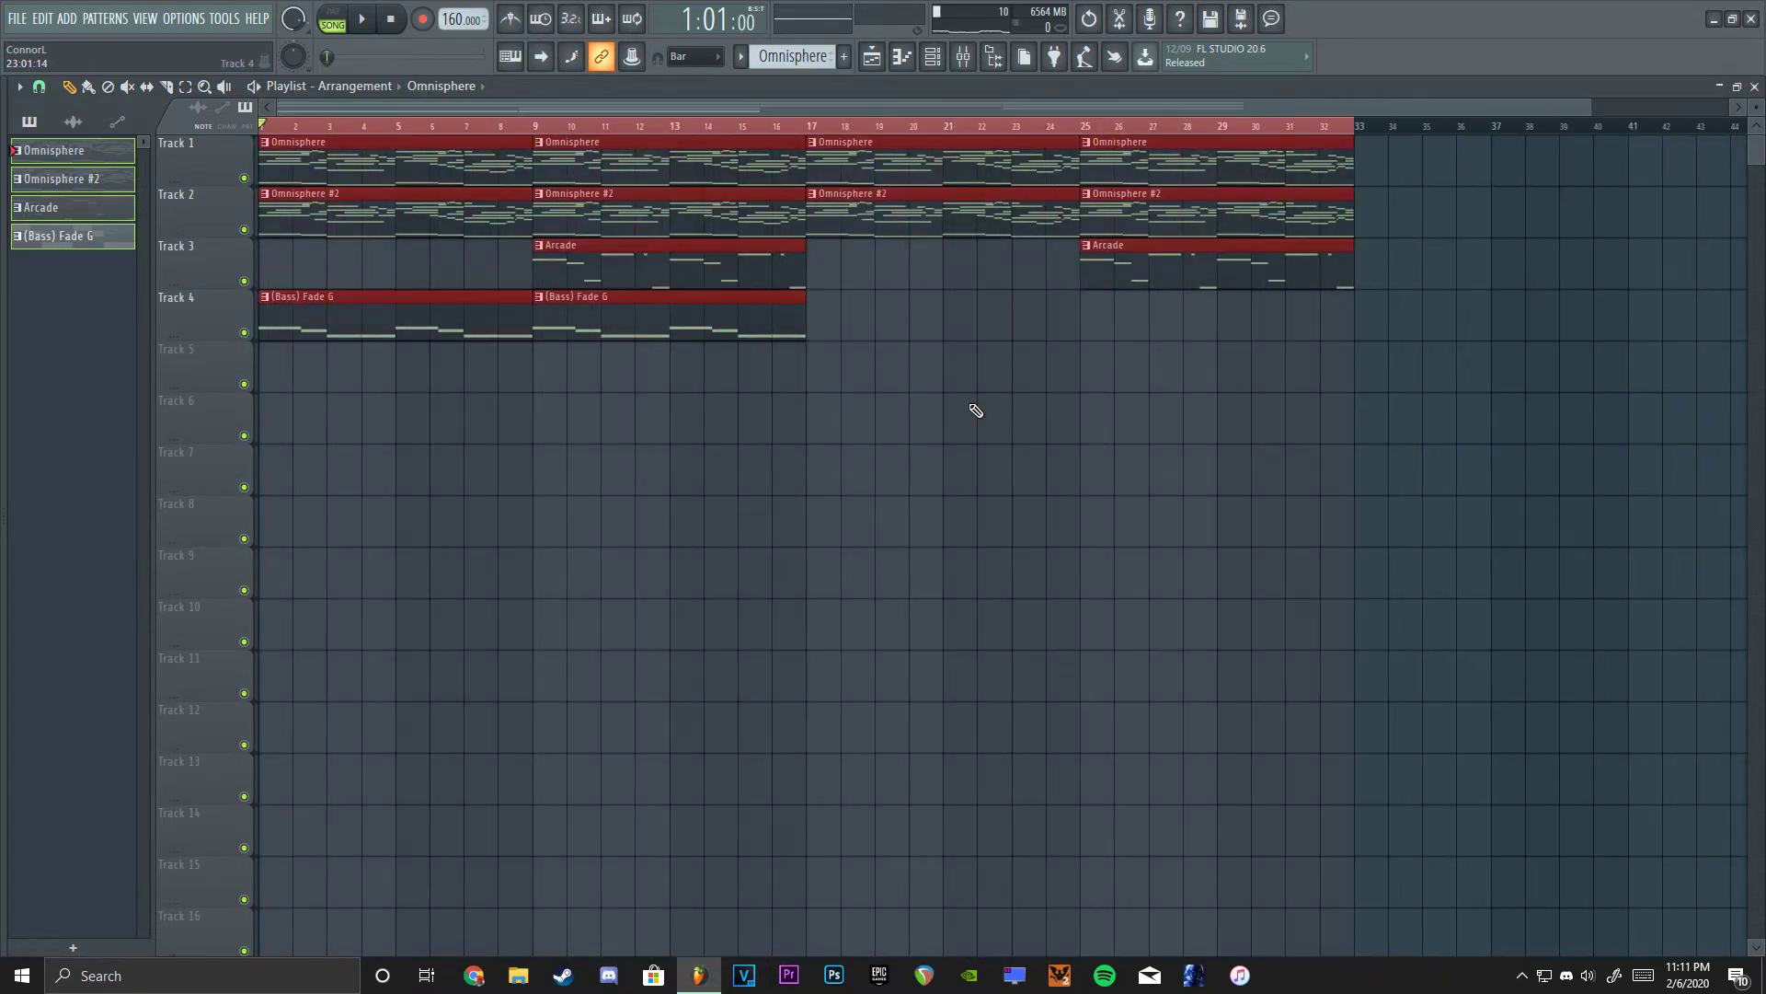
pyautogui.scroll(-3, 1746, 116)
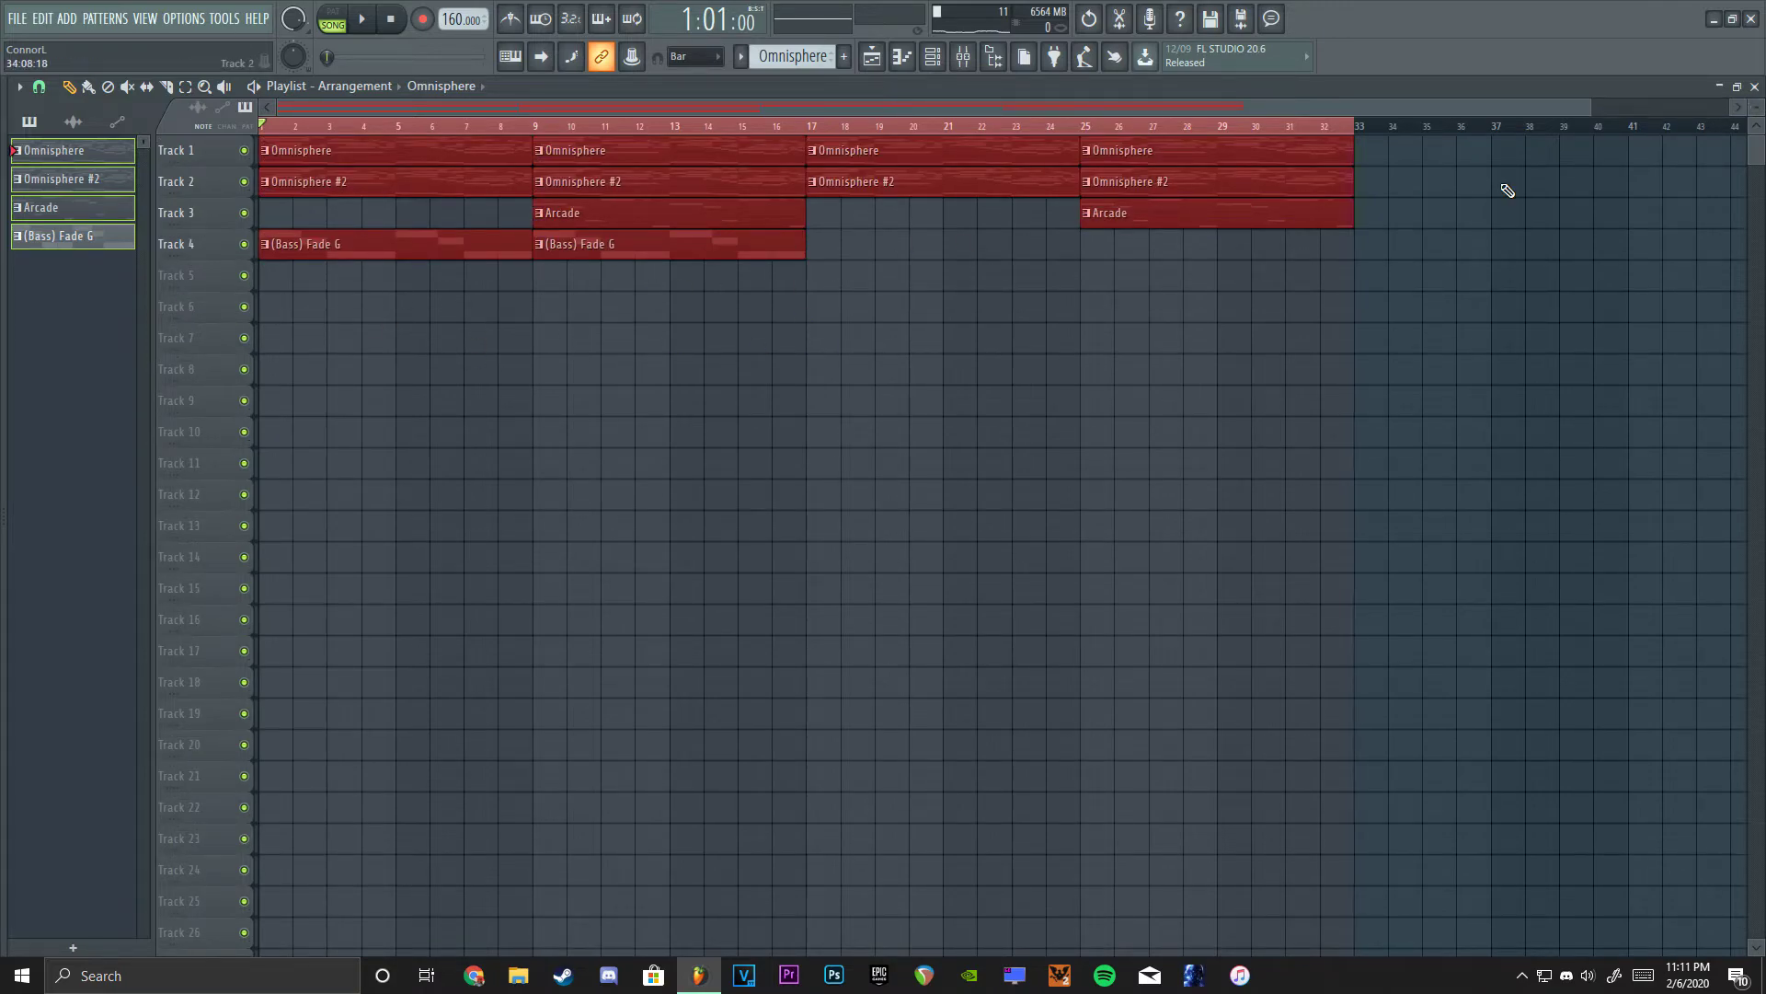
pyautogui.scroll(3, 1748, 103)
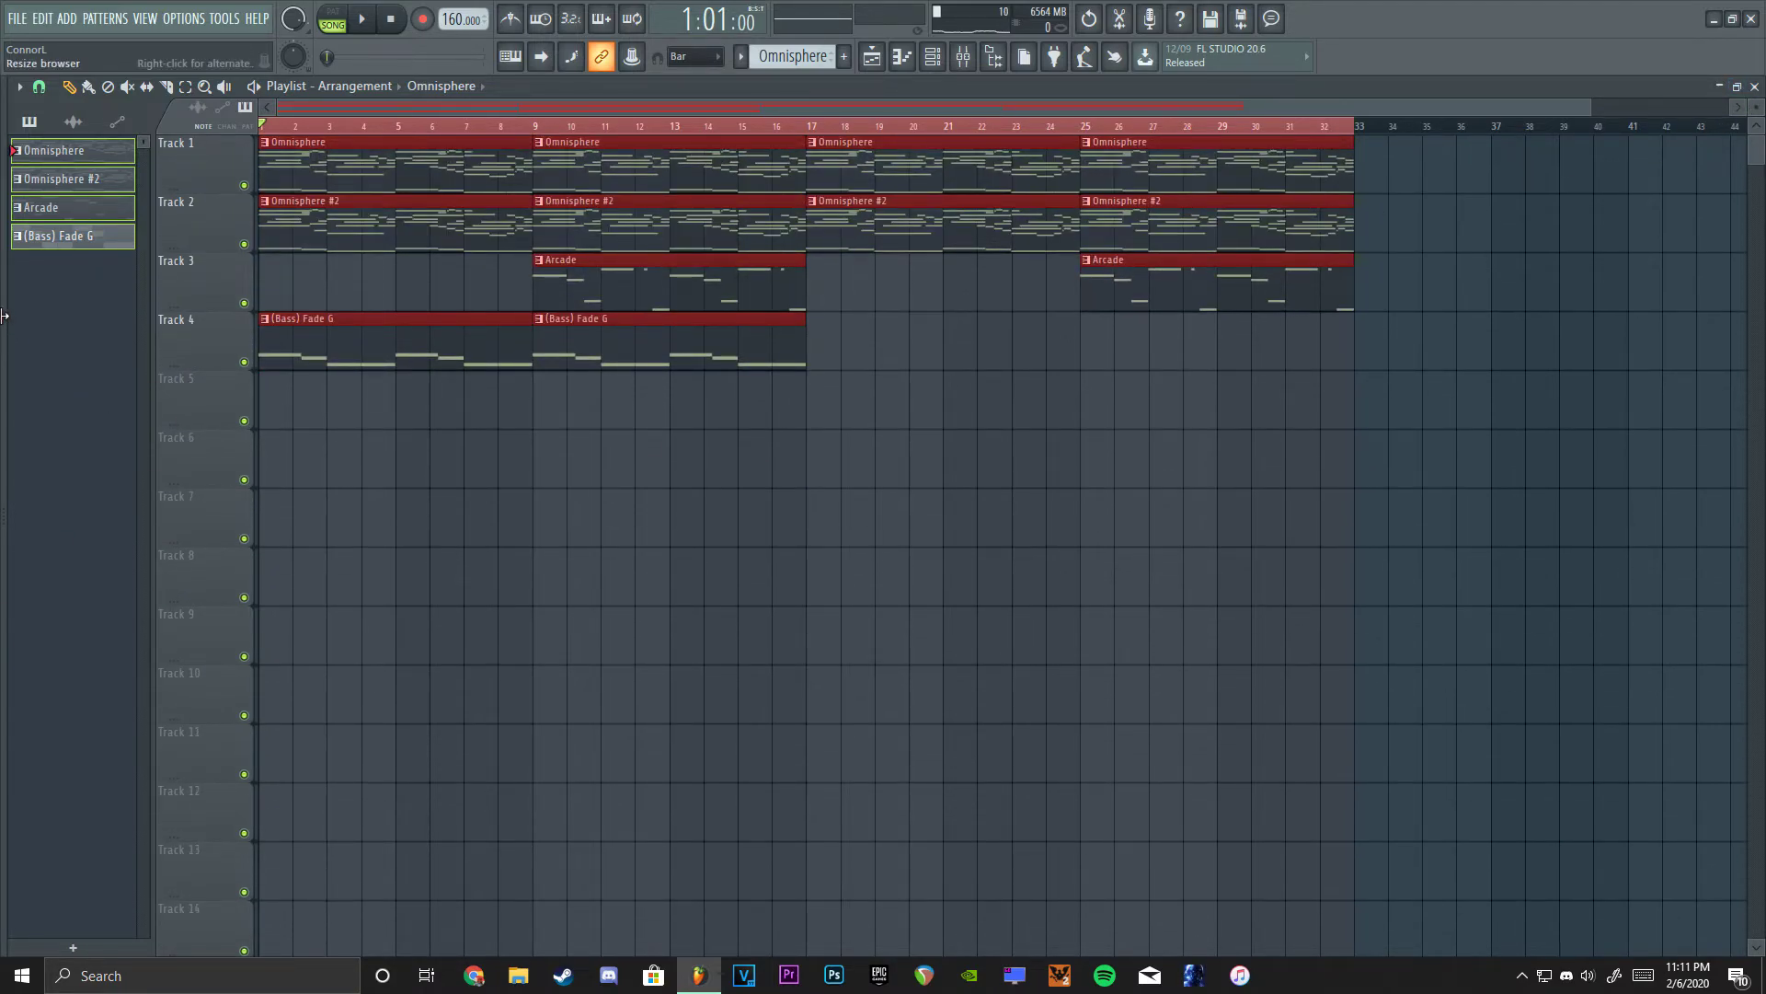
pyautogui.moveTo(5, 316); pyautogui.dragTo(280, 295)
pyautogui.scroll(-1, 1759, 125)
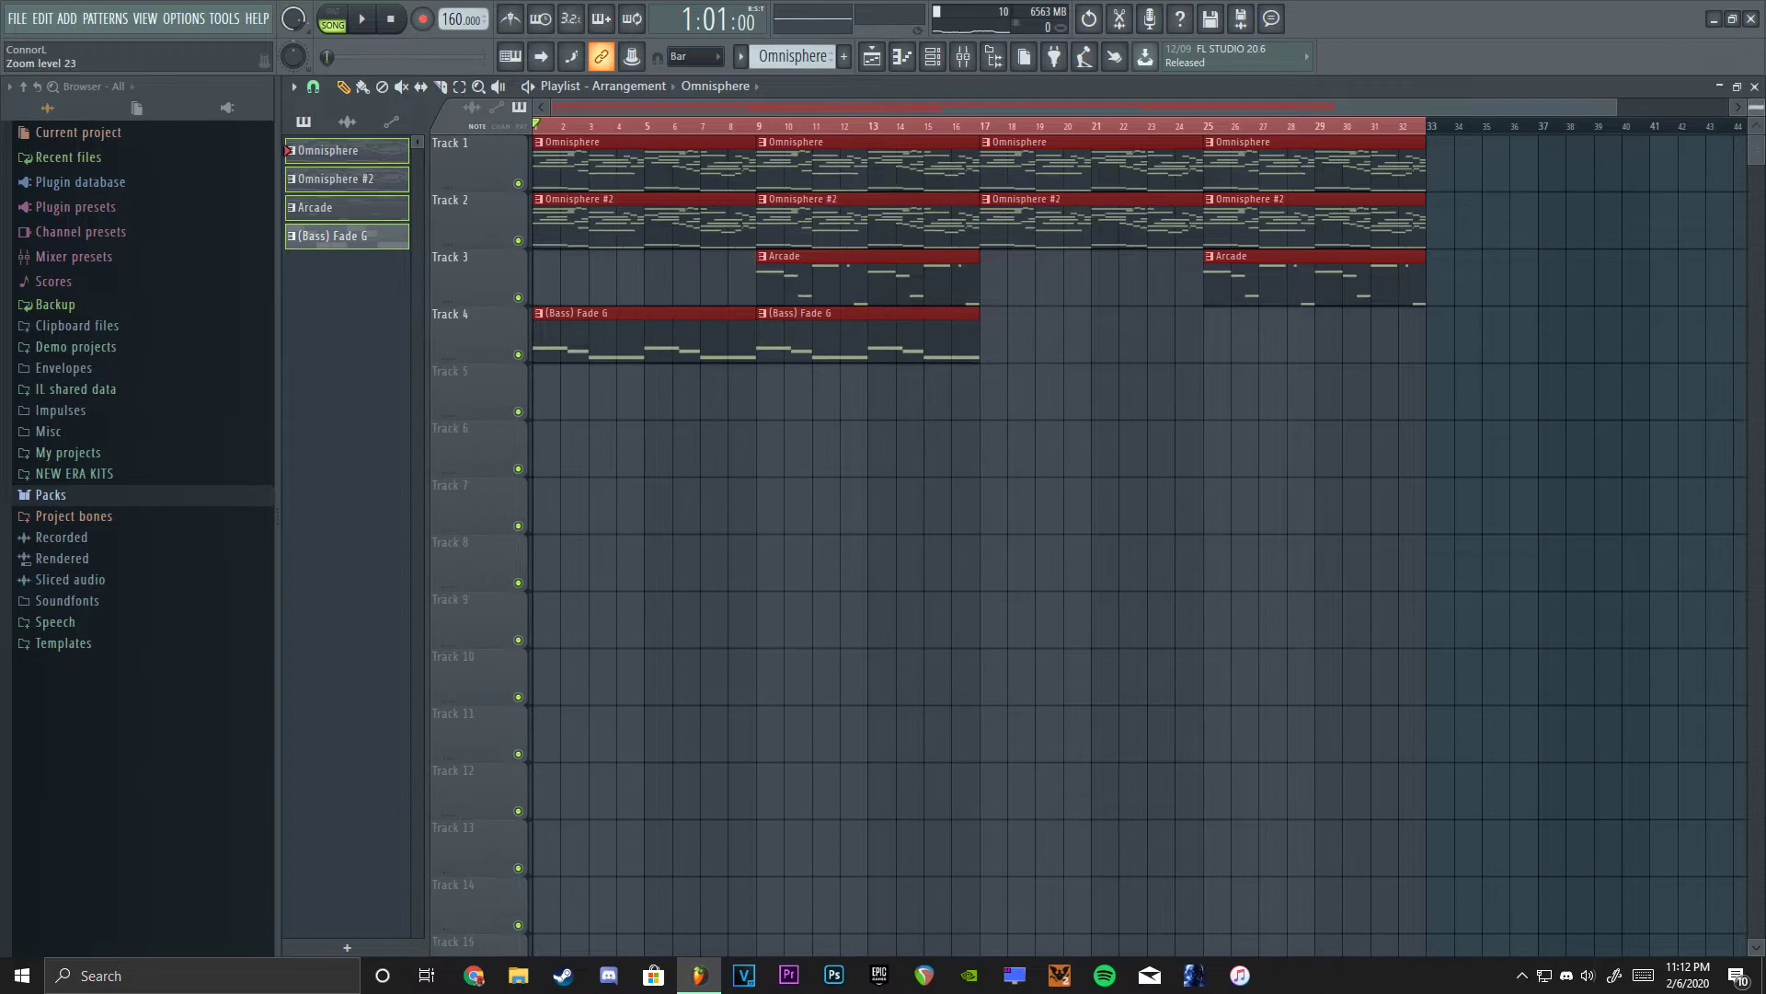
pyautogui.scroll(-1, 1759, 126)
pyautogui.scroll(-1, 1759, 124)
pyautogui.scroll(-1, 1760, 125)
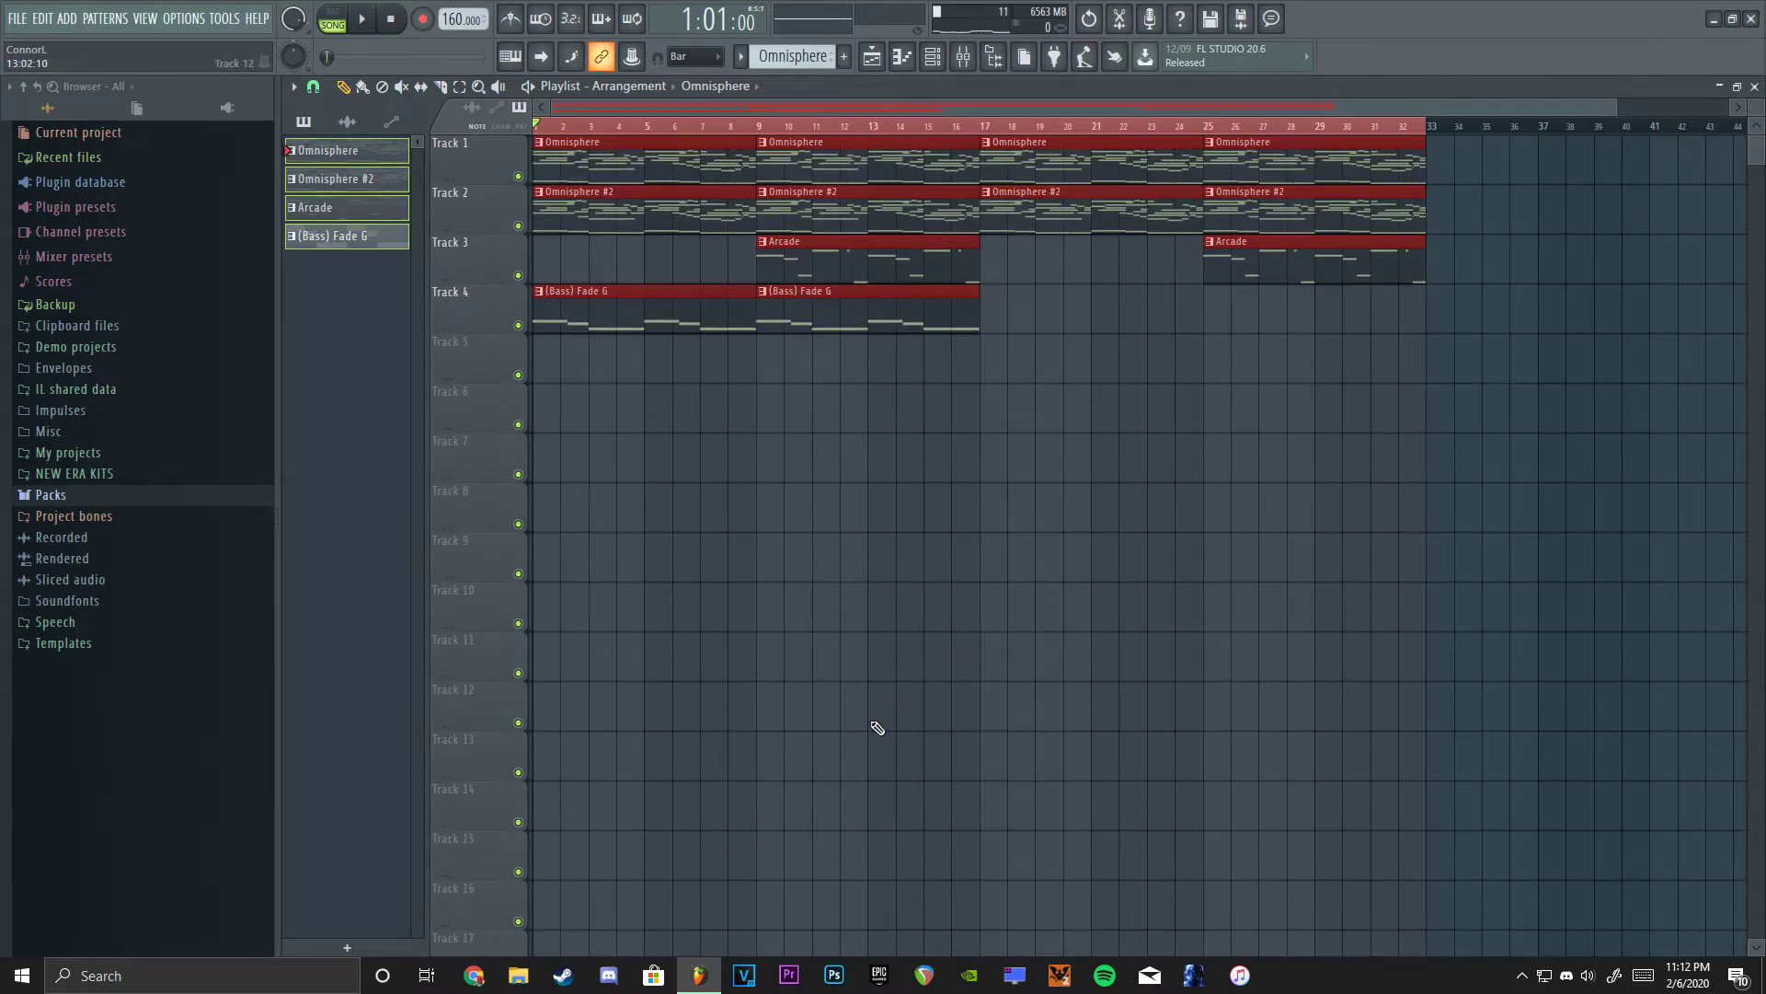
pyautogui.click(690, 452)
pyautogui.scroll(-2, 836, 124)
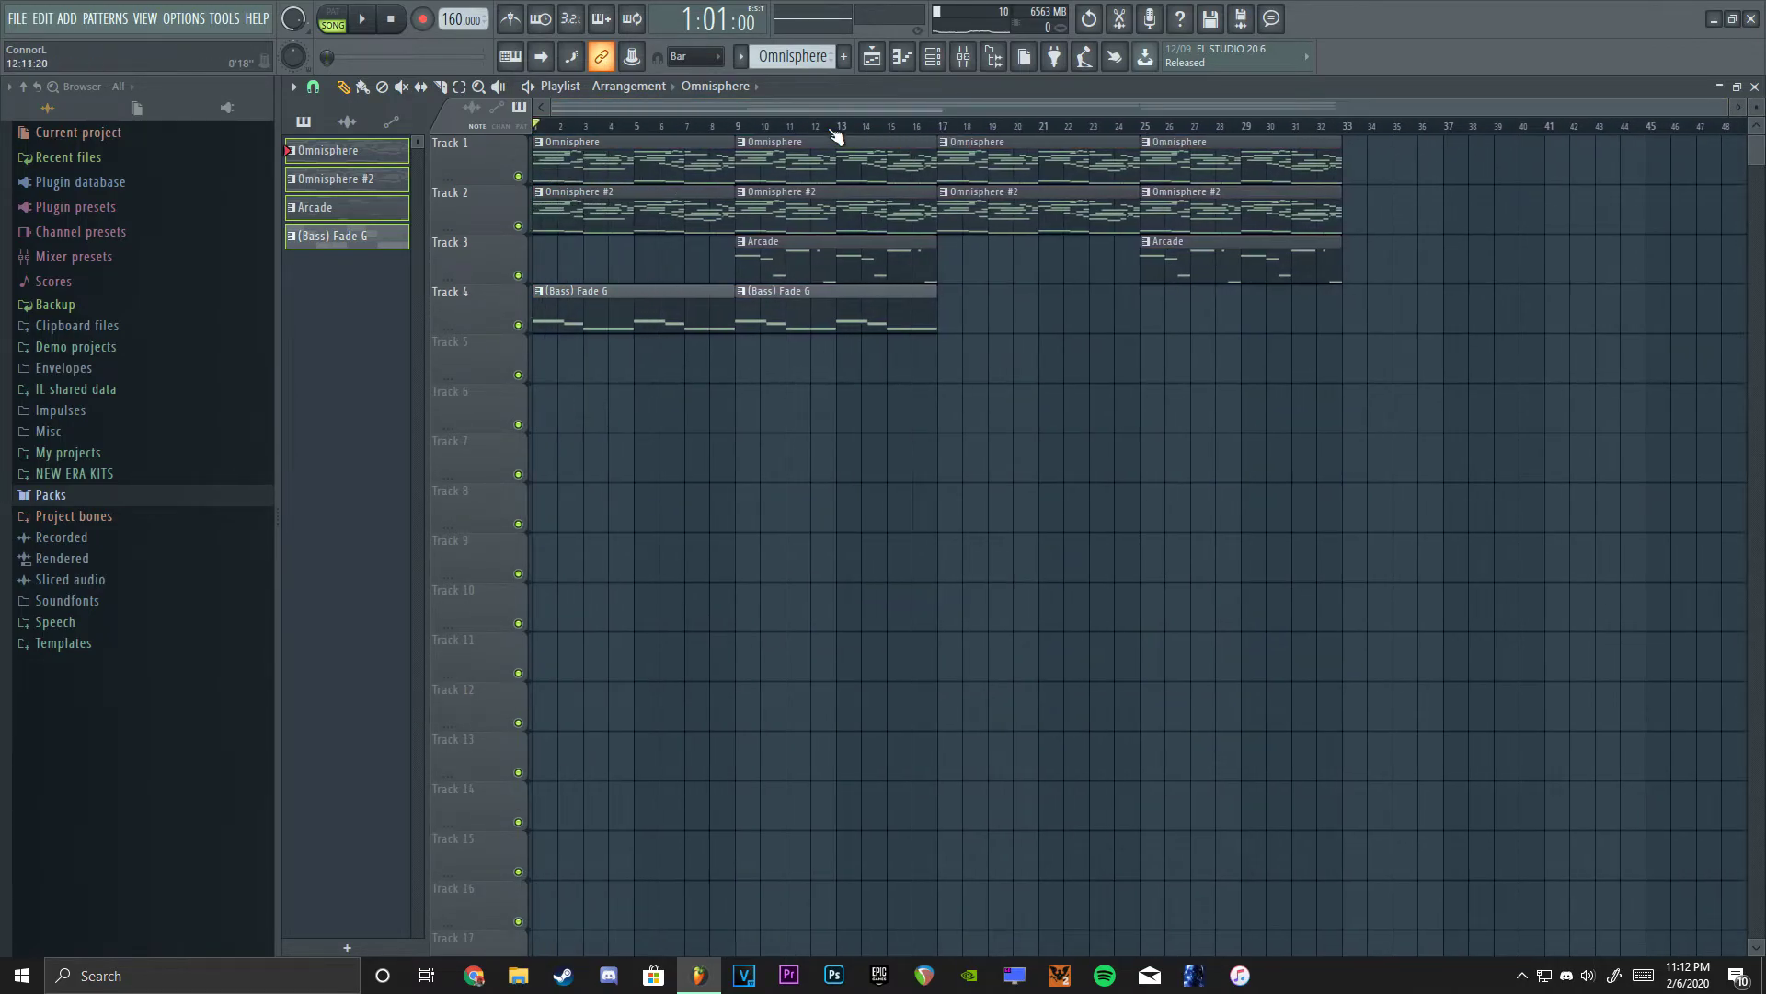
pyautogui.rightClick(636, 295)
pyautogui.rightClick(828, 255)
pyautogui.rightClick(1242, 207)
pyautogui.rightClick(1035, 158)
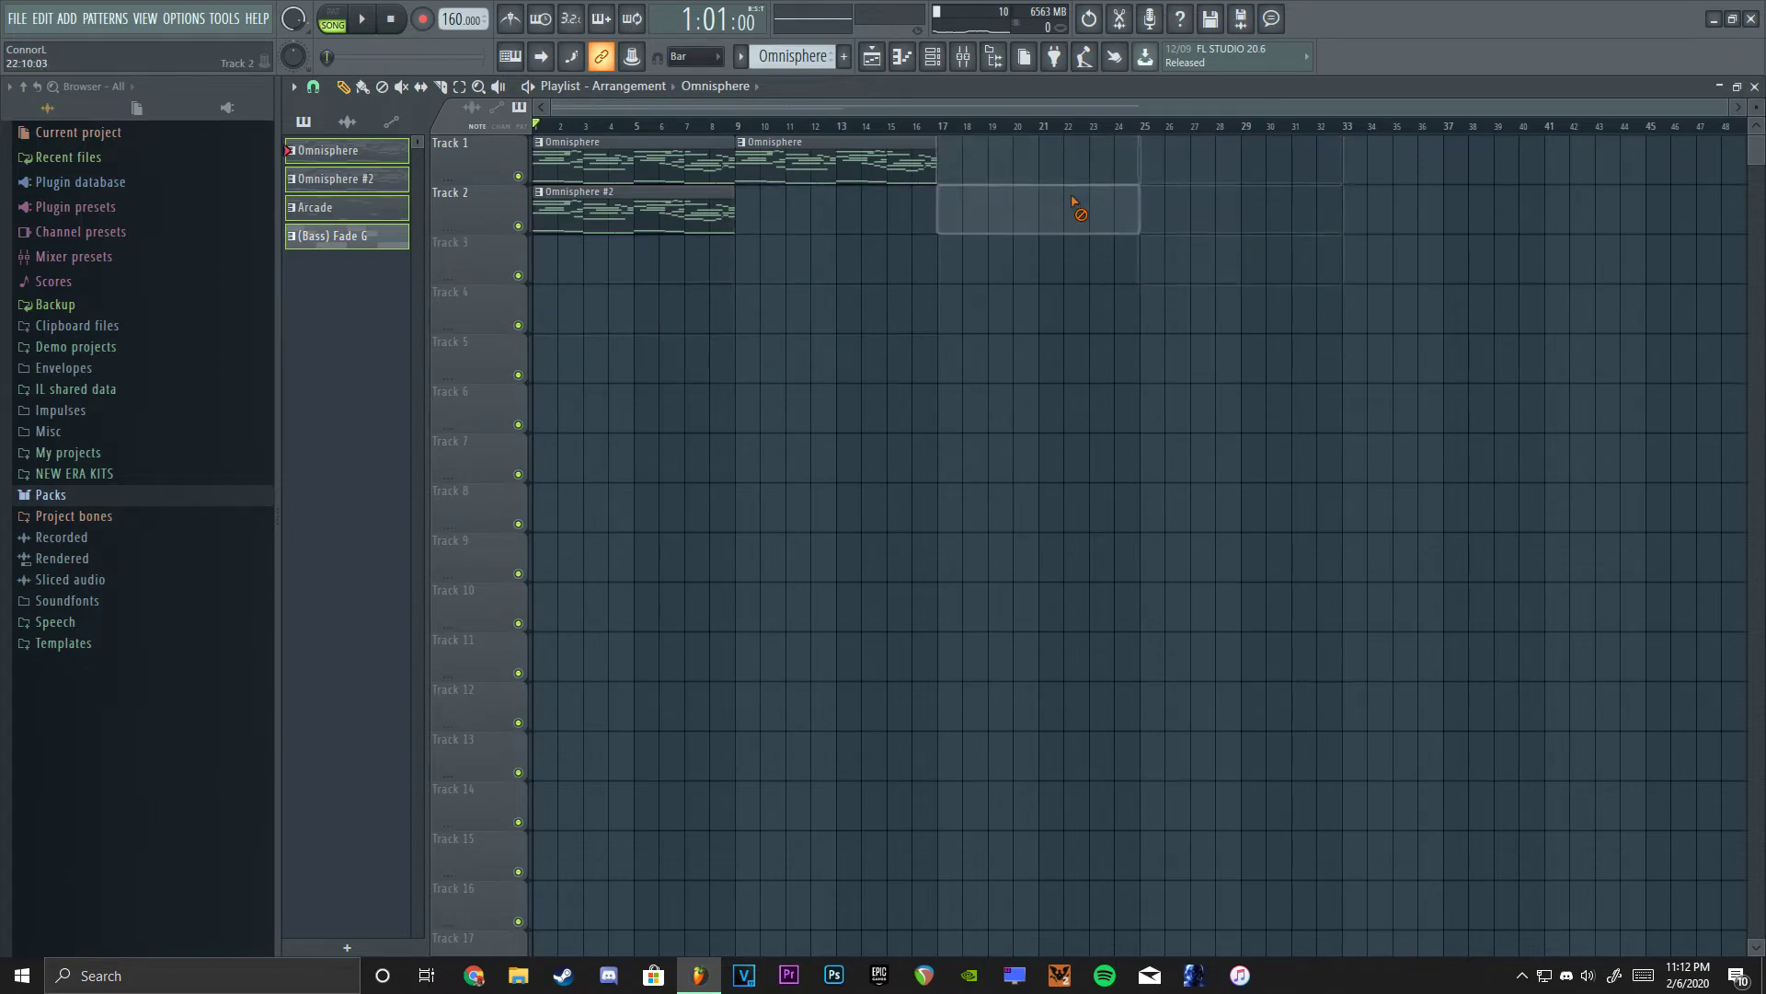
pyautogui.rightClick(828, 166)
pyautogui.click(345, 237)
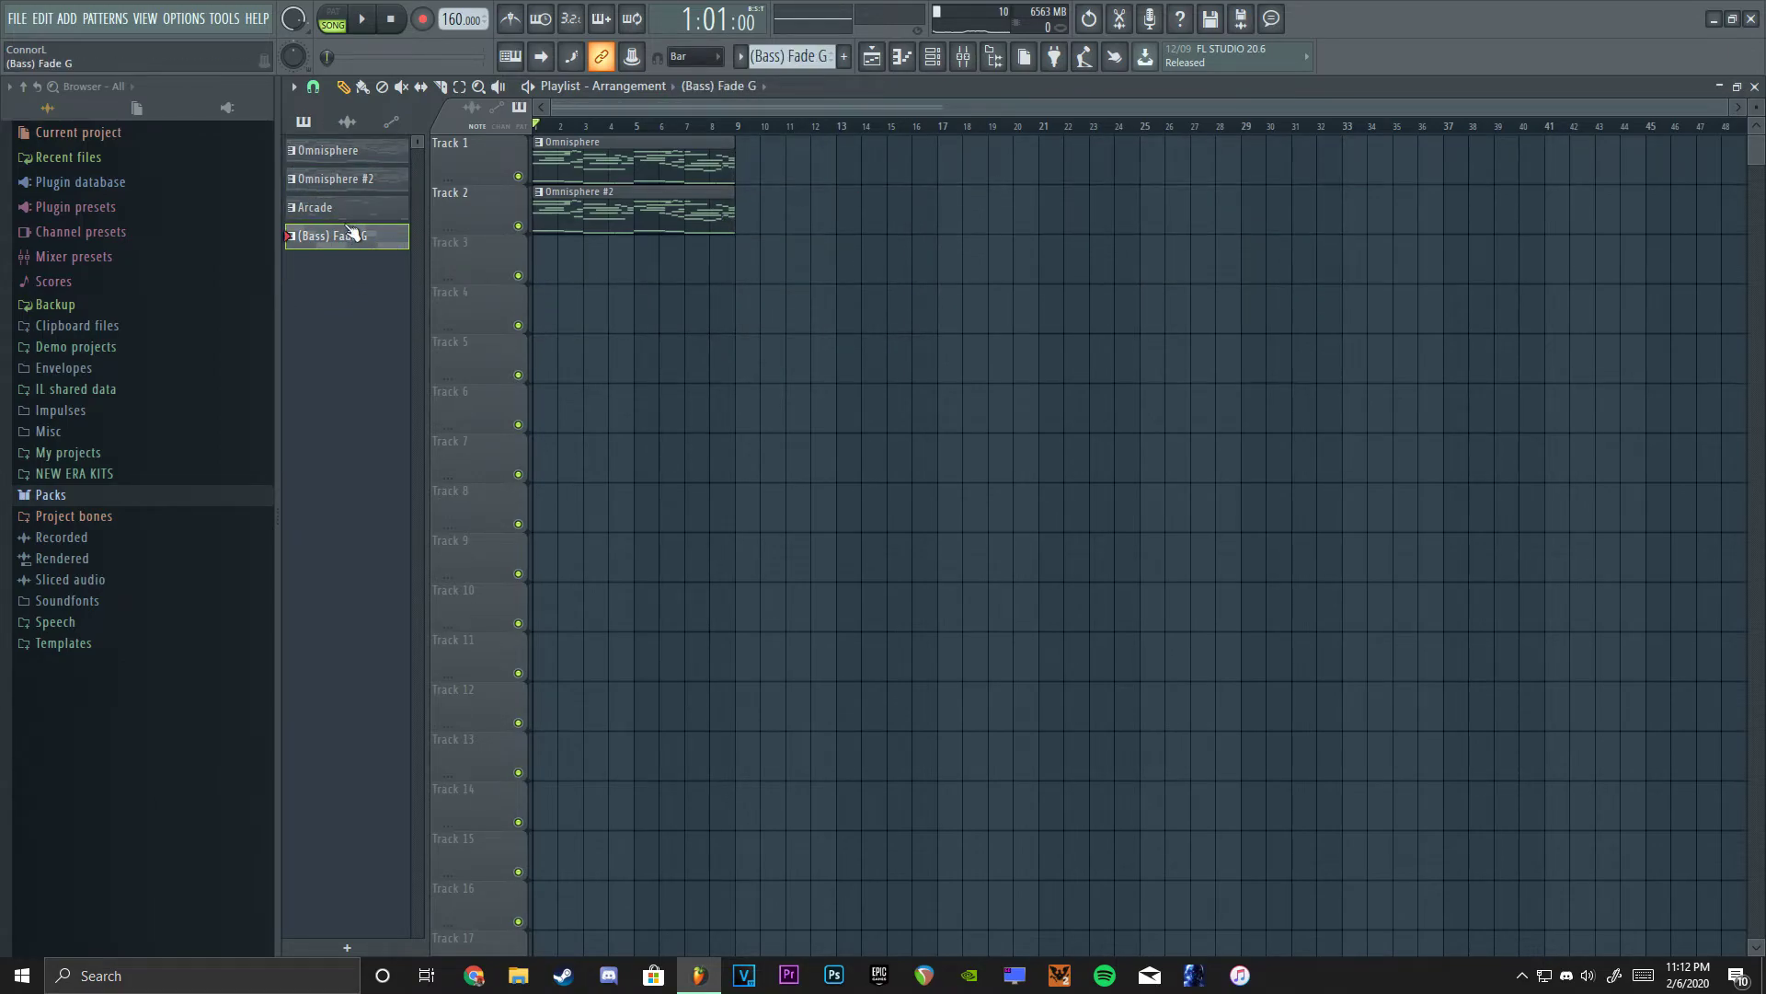
pyautogui.click(333, 236)
pyautogui.hotkey('ctrl', 'z')
pyautogui.hotkey('ctrl', 'z')
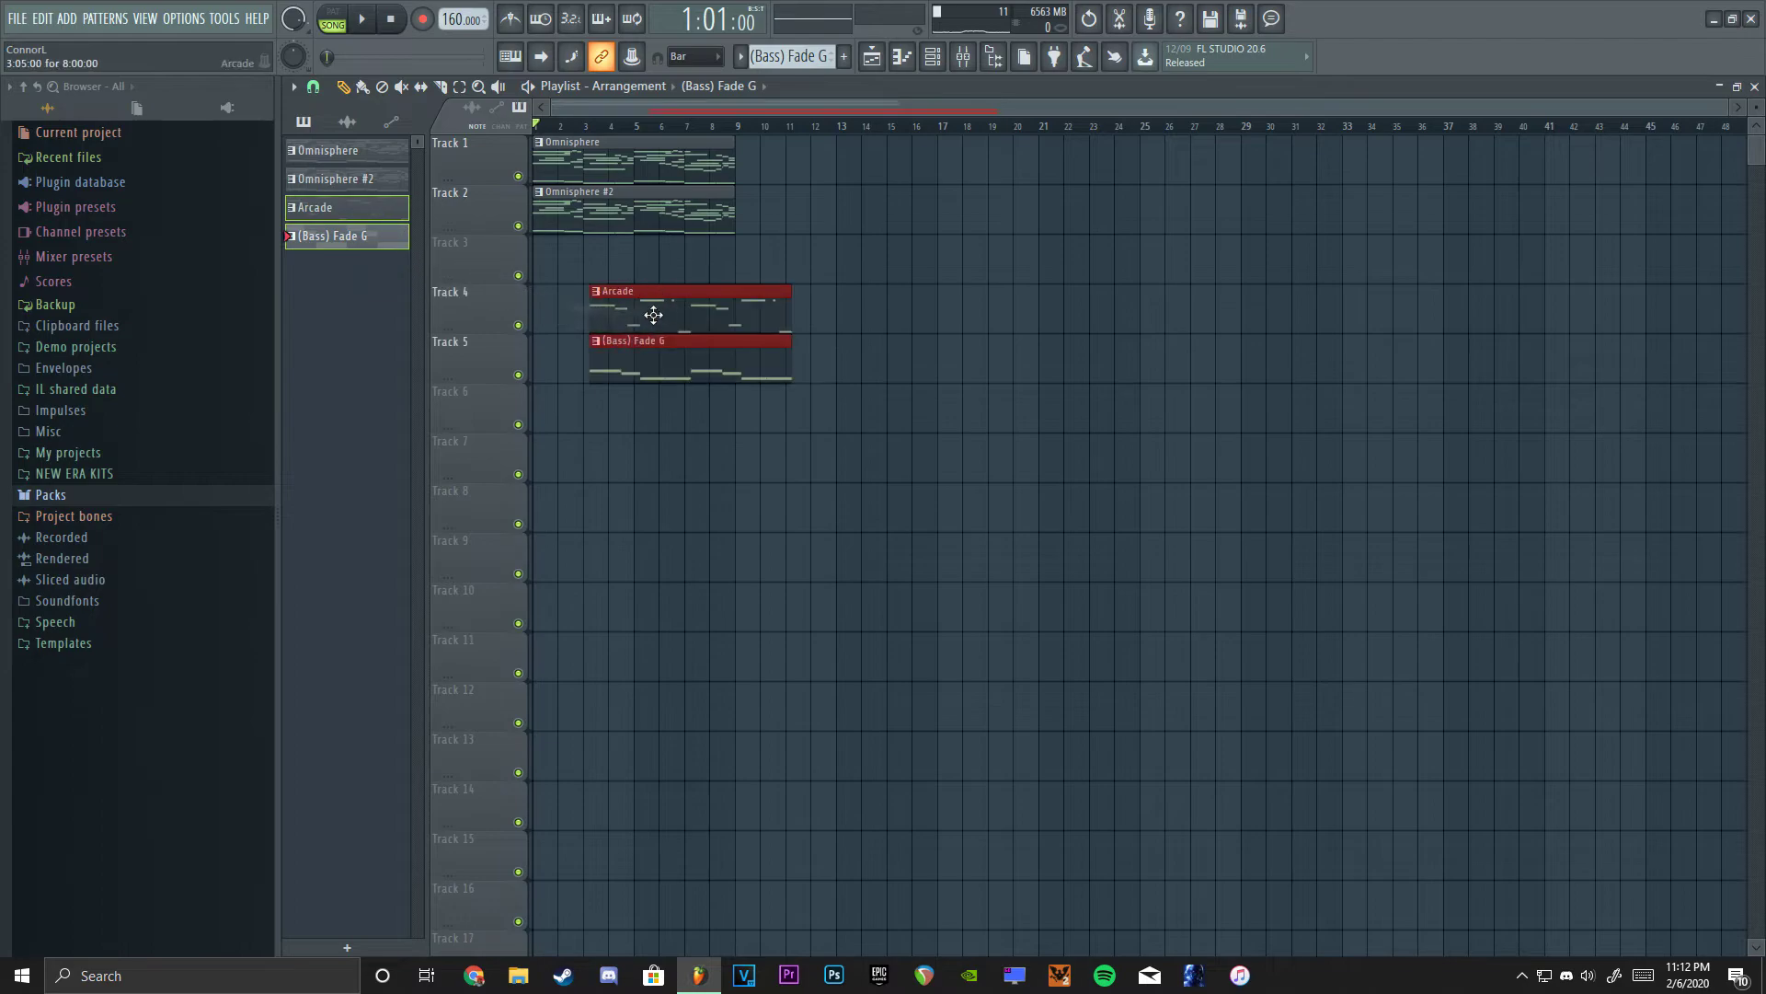
pyautogui.hotkey('ctrl', 'z')
pyautogui.hotkey('ctrl', 'z')
pyautogui.hotkey('ctrl', 'z')
pyautogui.scroll(2, 784, 147)
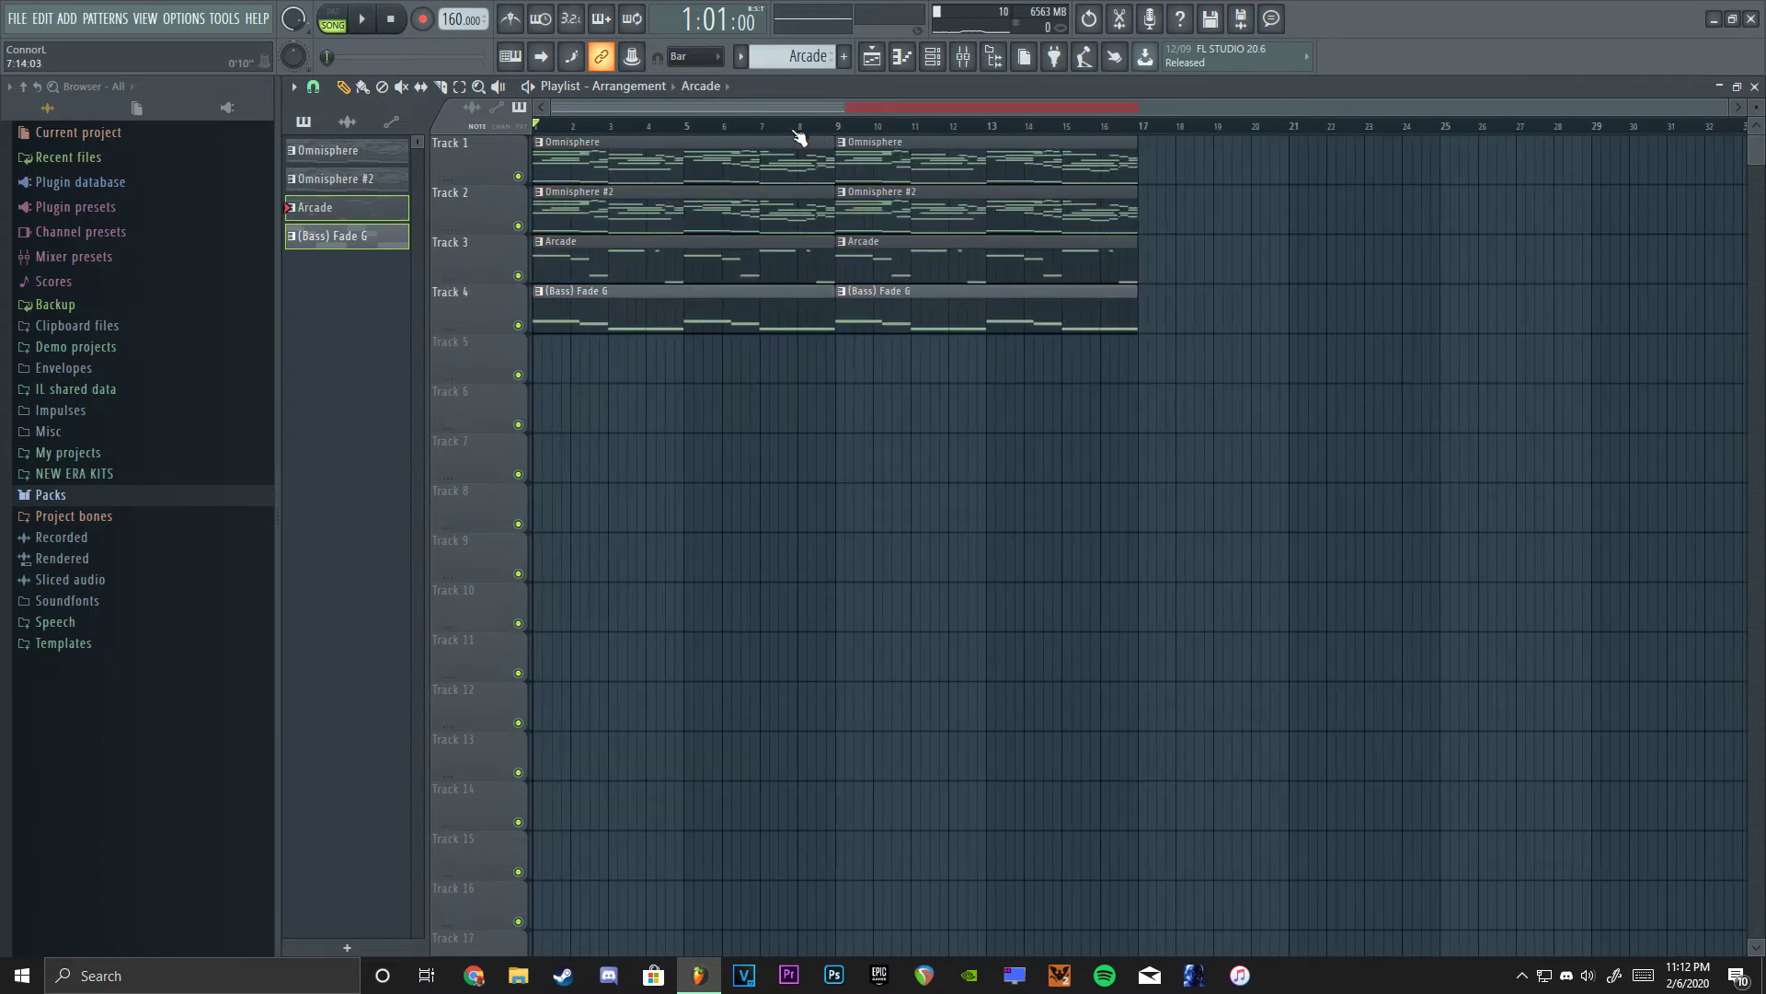
pyautogui.click(993, 149)
pyautogui.hotkey('ctrl', 'b')
pyautogui.click(994, 221)
pyautogui.hotkey('ctrl', 'b')
pyautogui.hotkey('ctrl', 'b')
pyautogui.click(907, 277)
pyautogui.hotkey('ctrl', 'b')
pyautogui.hotkey('ctrl', 'b')
pyautogui.hotkey('ctrl', 'b')
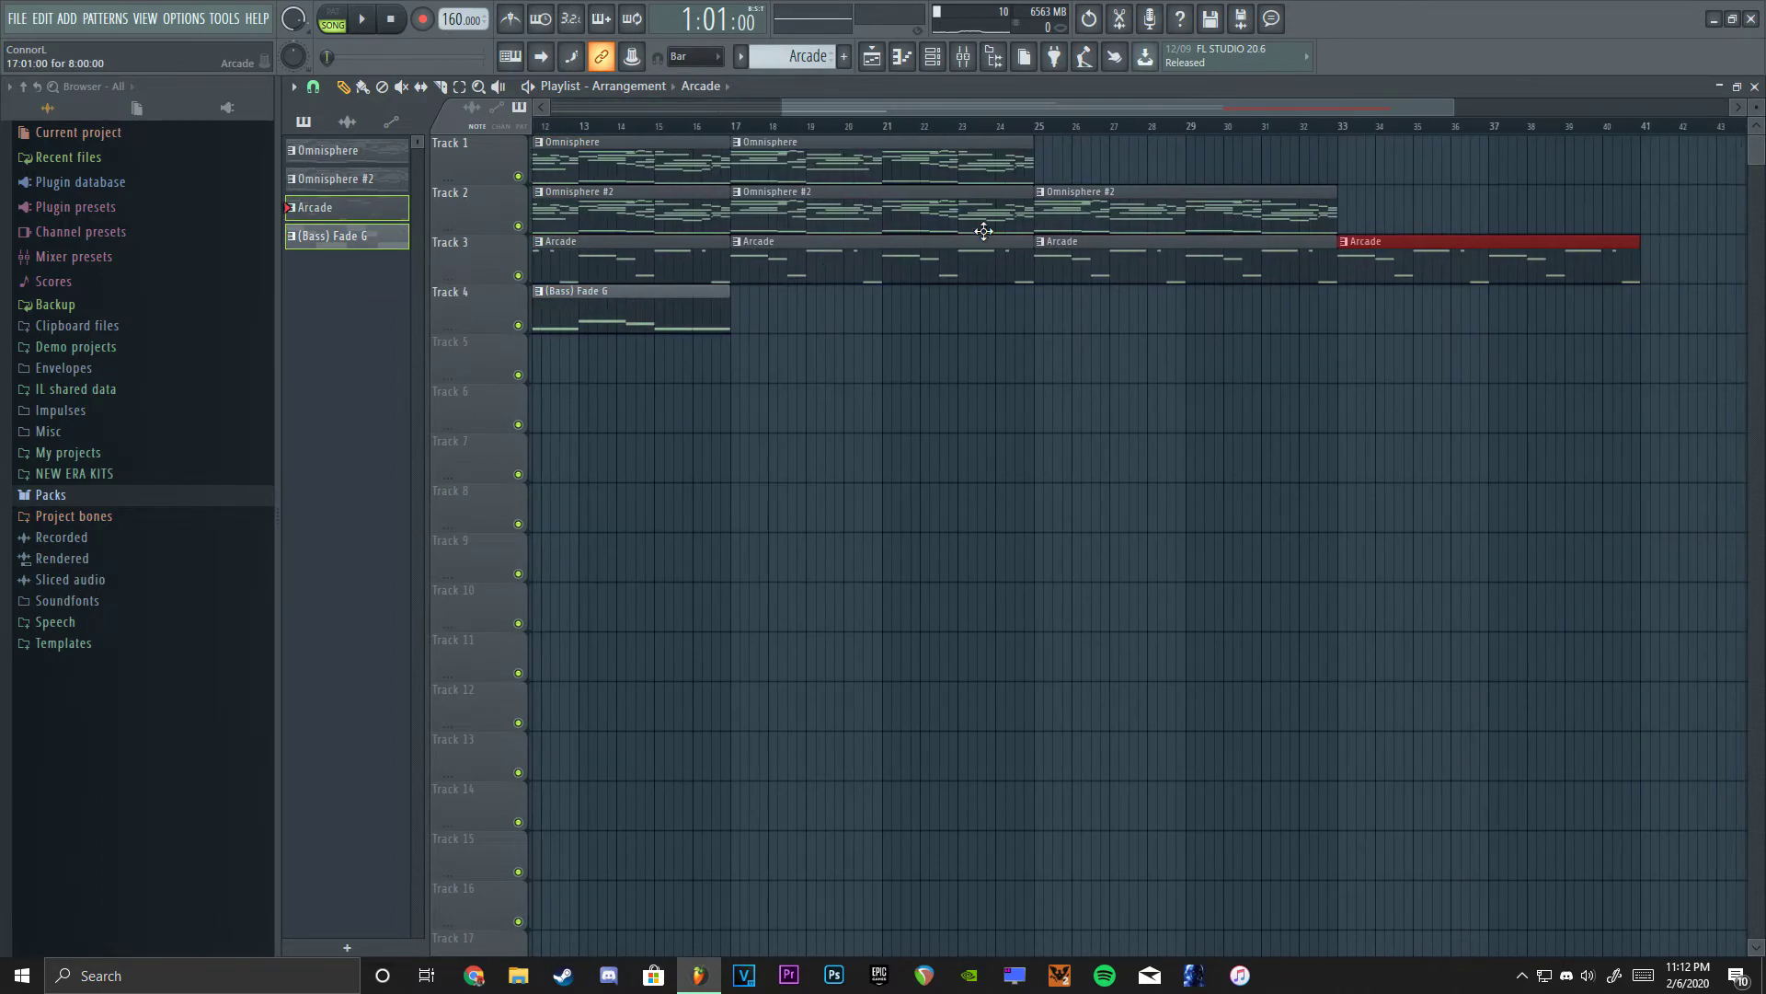
pyautogui.scroll(-3, 979, 226)
pyautogui.click(794, 326)
pyautogui.hotkey('ctrl', 'b')
pyautogui.hotkey('ctrl', 'b')
pyautogui.hotkey('ctrl', 'b')
pyautogui.rightClick(985, 317)
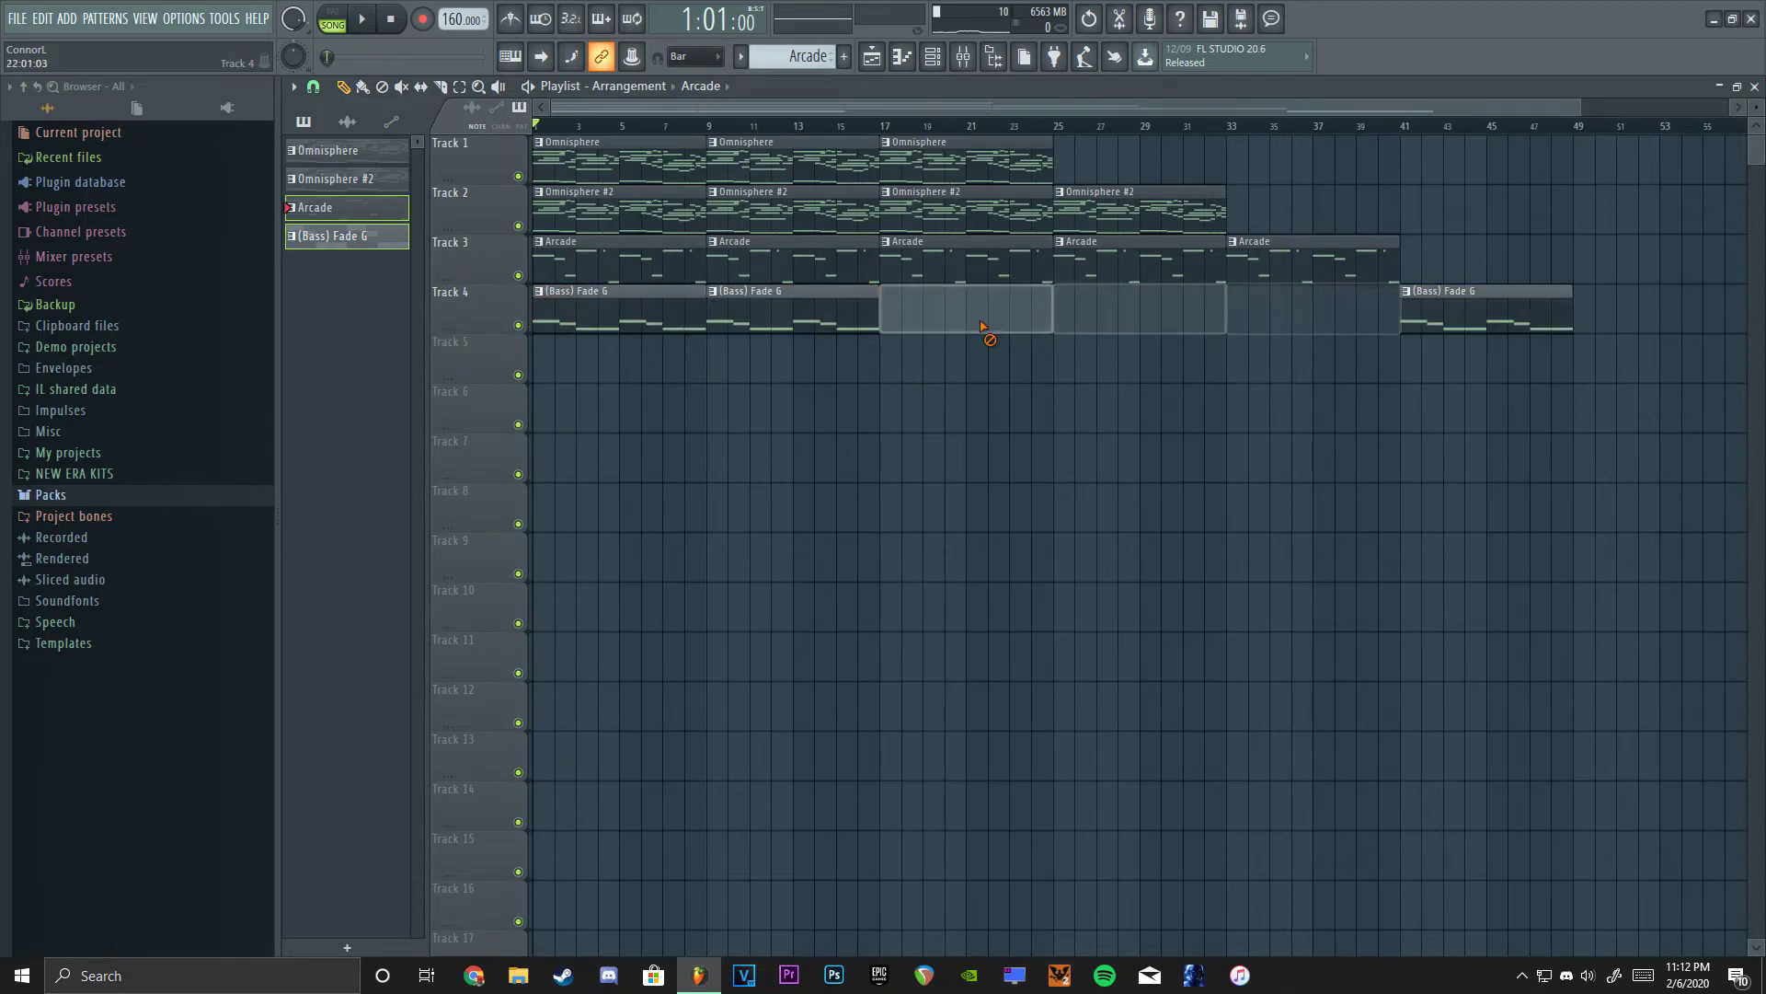
pyautogui.rightClick(1096, 268)
pyautogui.rightClick(966, 214)
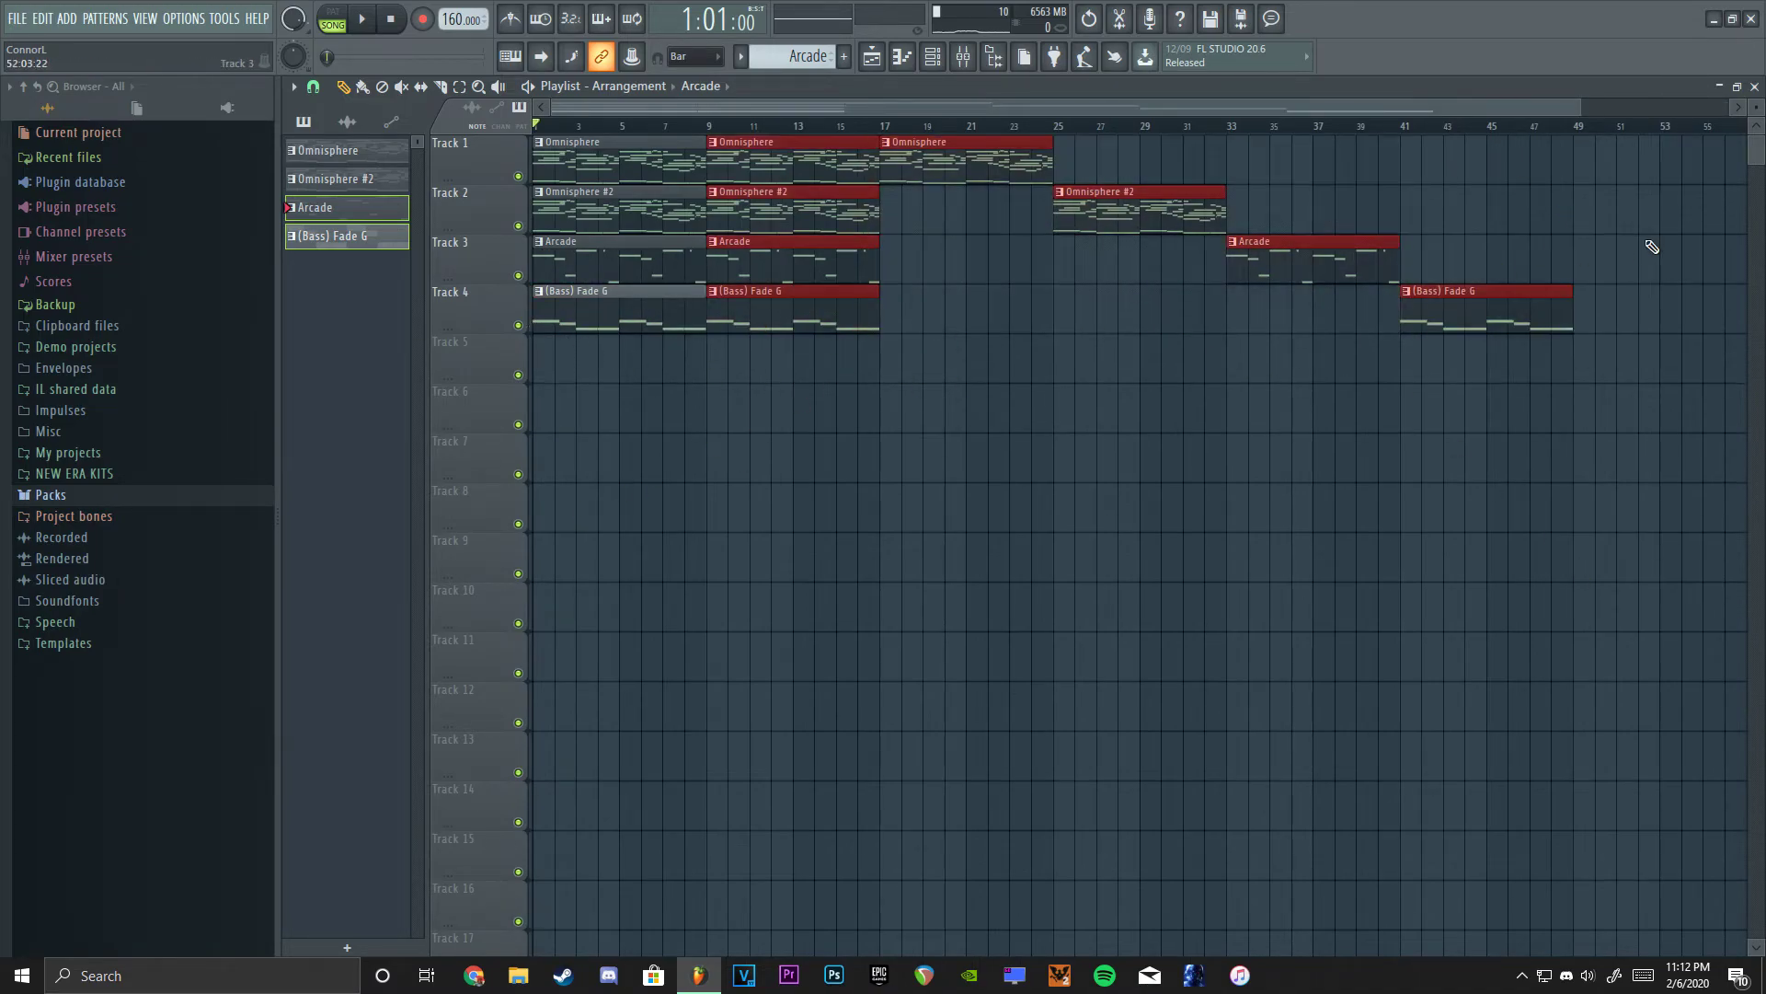
pyautogui.rightClick(989, 173)
pyautogui.rightClick(1138, 213)
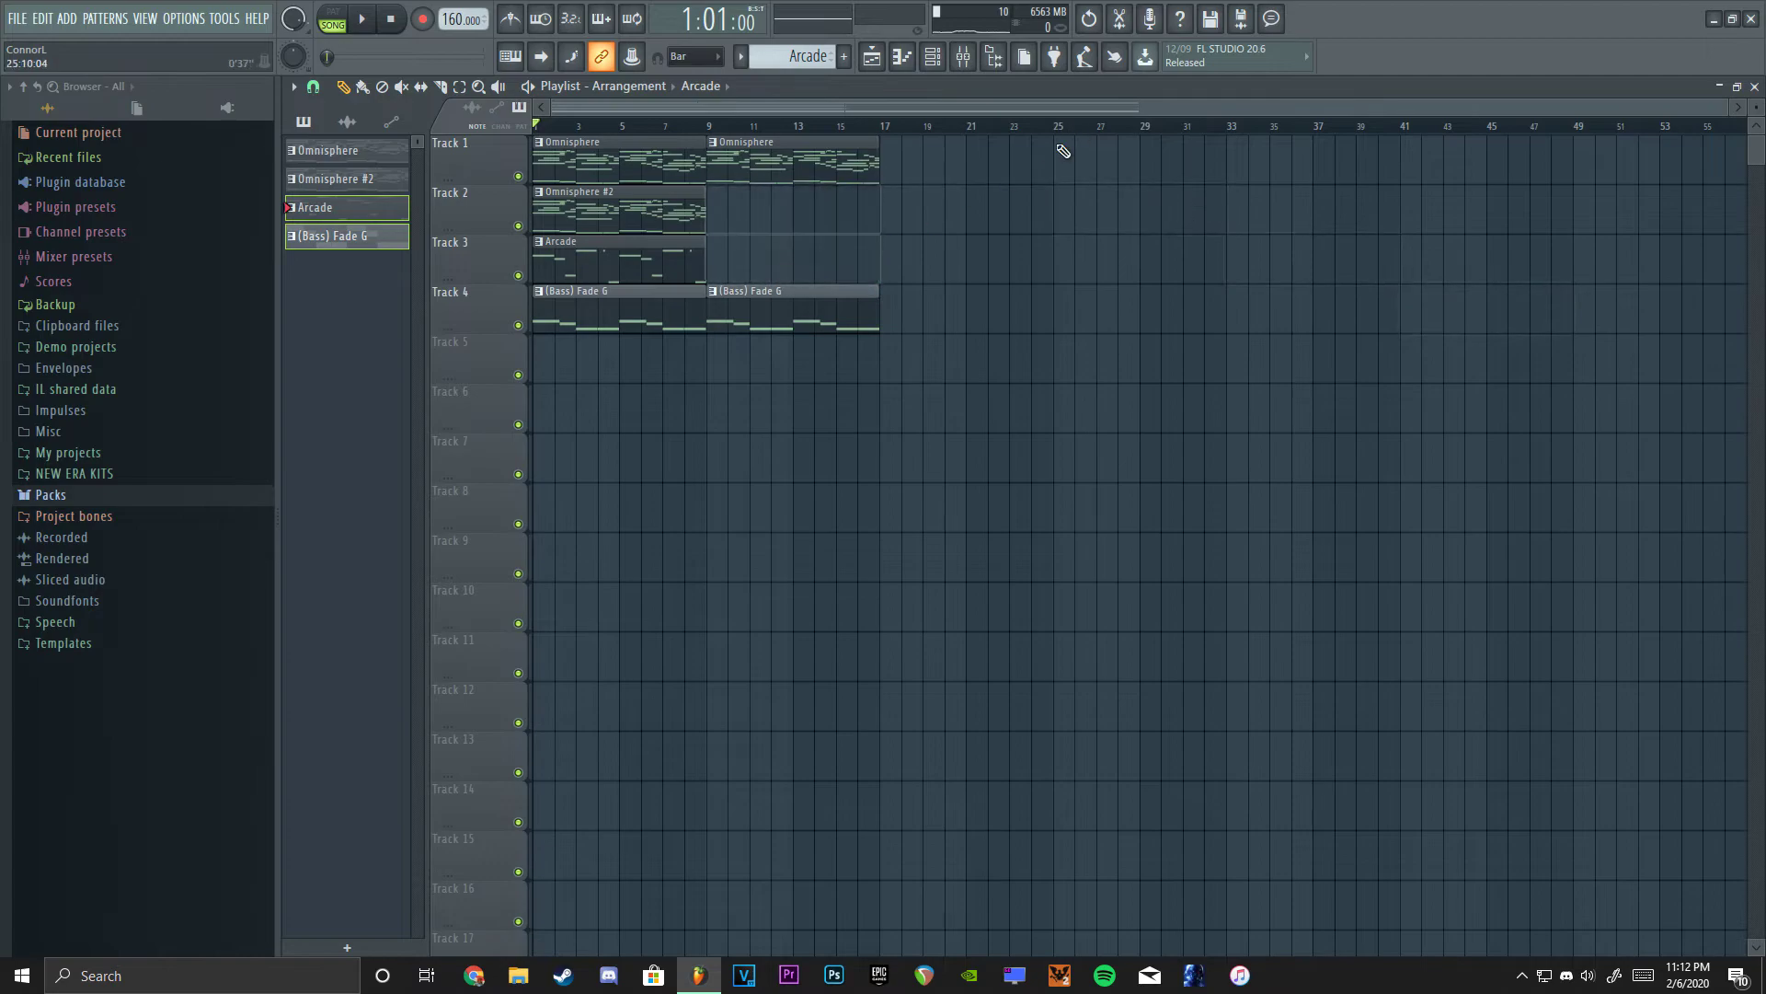
pyautogui.rightClick(794, 207)
pyautogui.rightClick(622, 166)
pyautogui.rightClick(621, 311)
pyautogui.click(328, 180)
pyautogui.keyDown('shift'); pyautogui.click(324, 240); pyautogui.keyUp('shift')
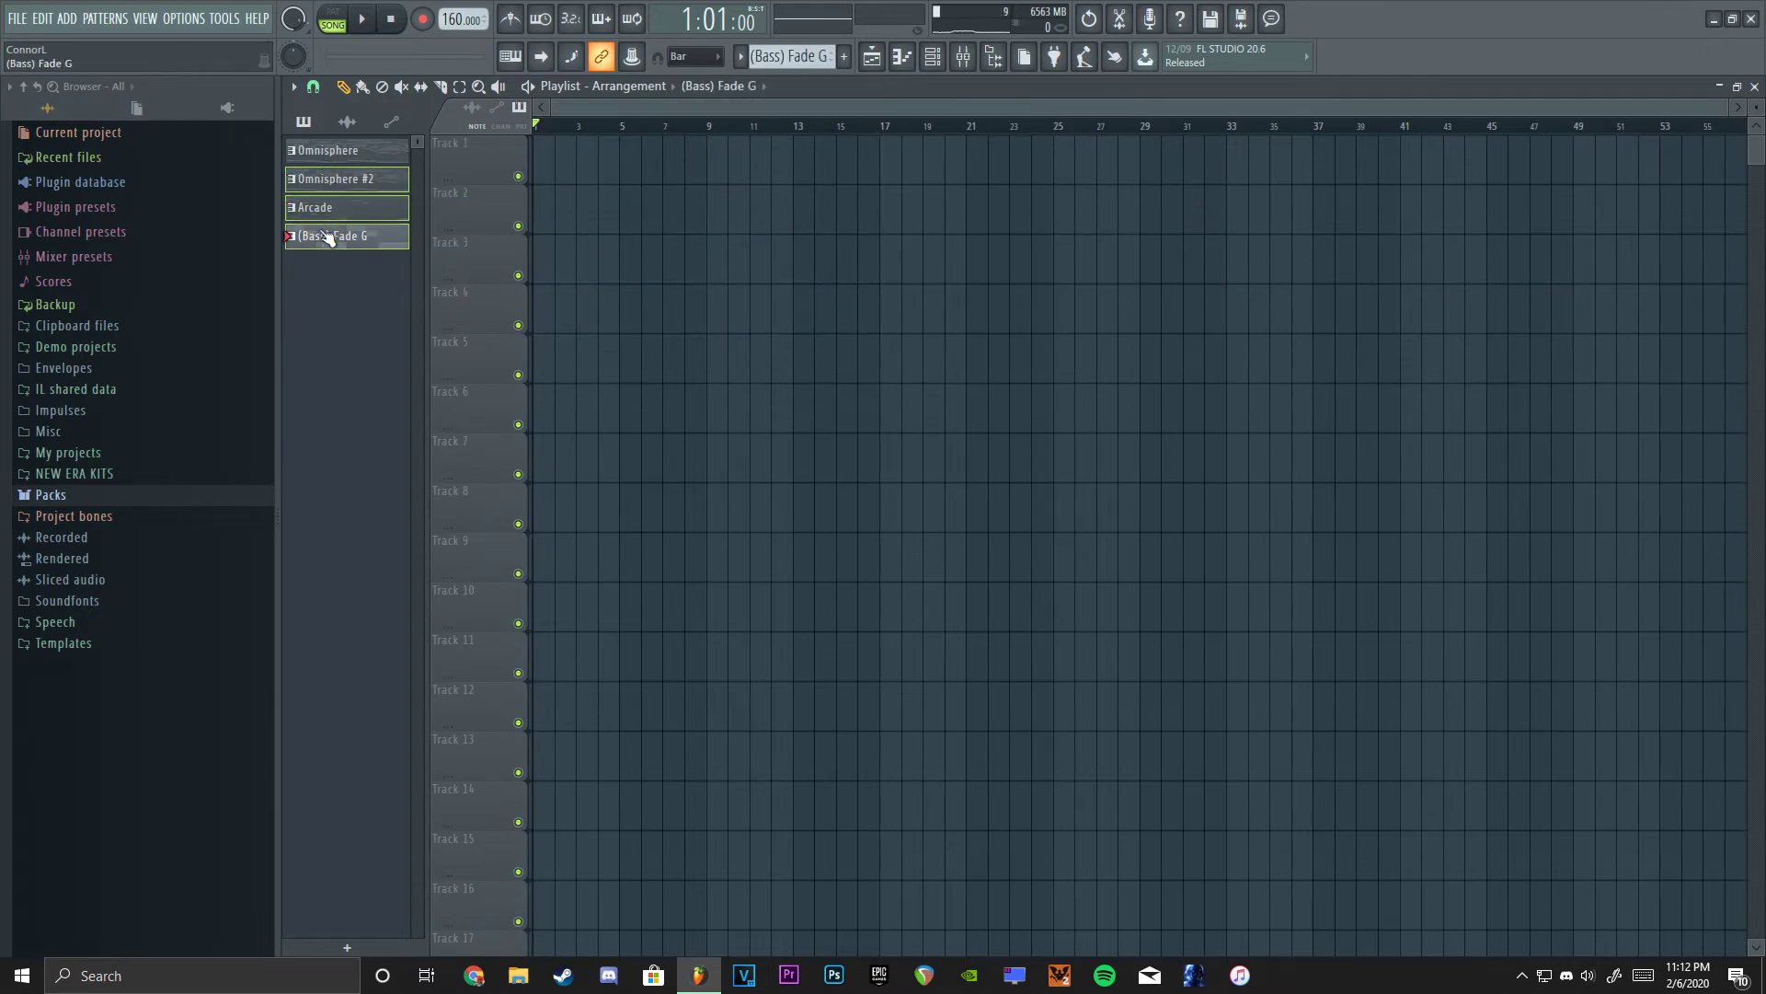
pyautogui.moveTo(370, 144); pyautogui.dragTo(552, 152)
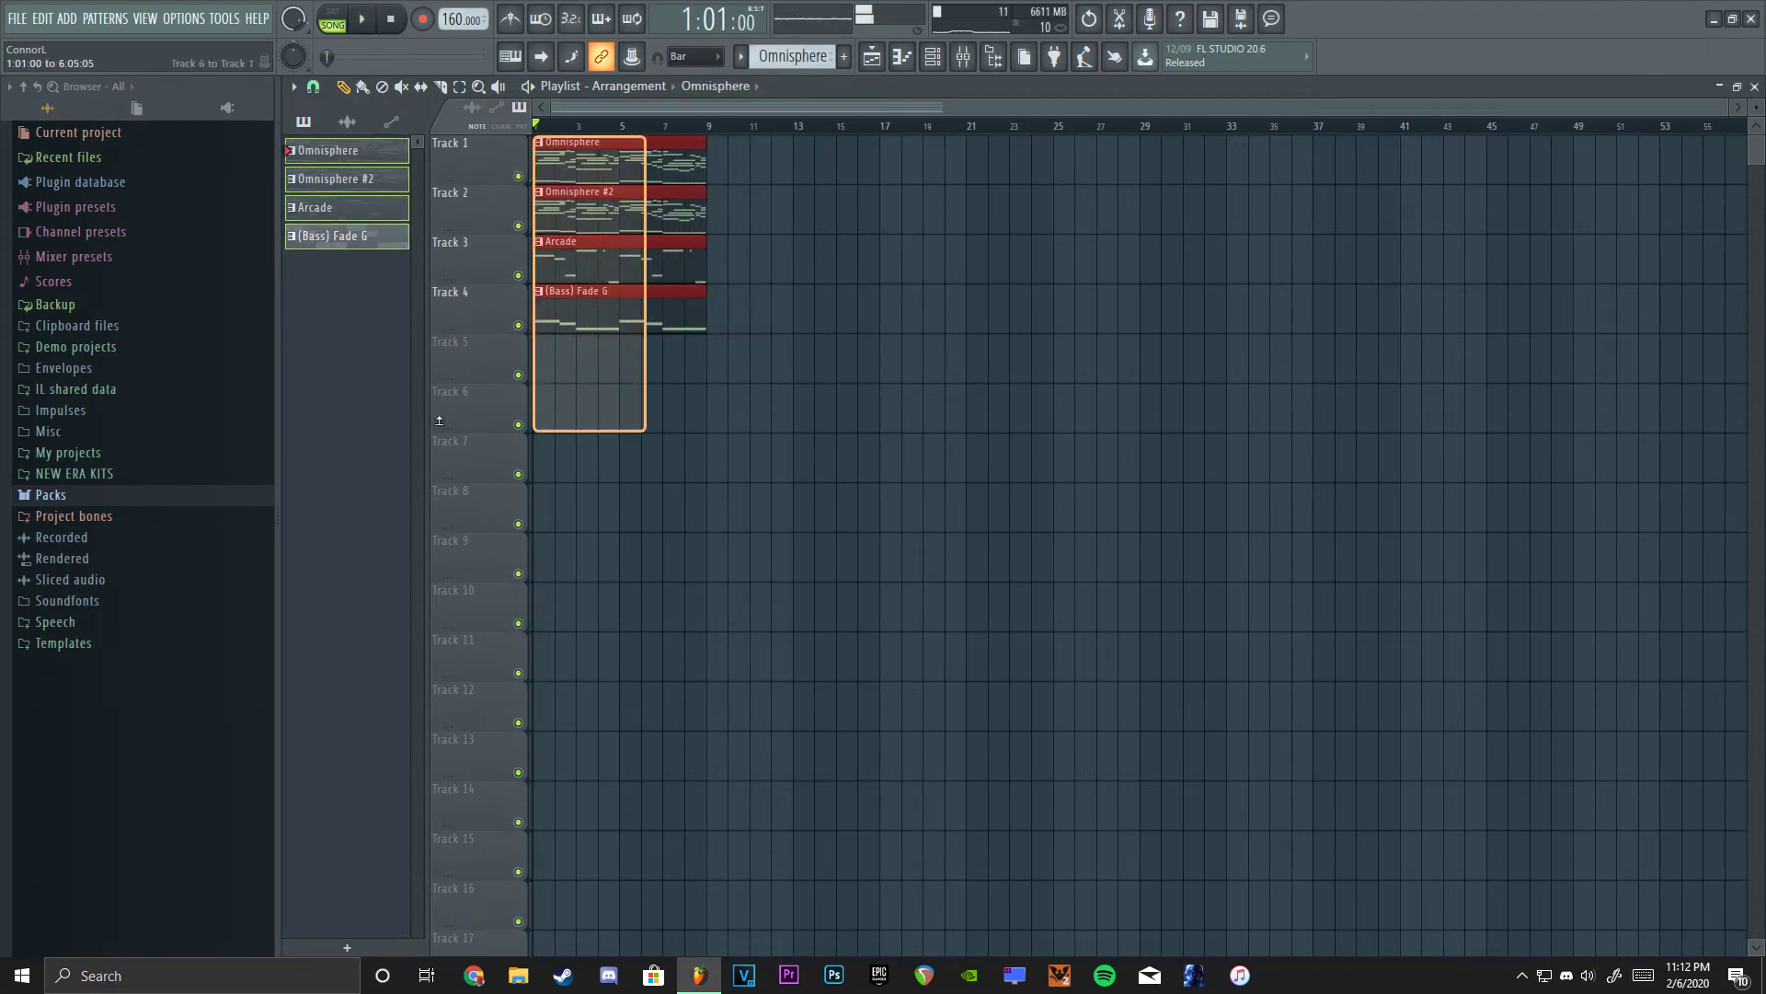
pyautogui.hotkey('ctrl', 'b')
pyautogui.moveTo(690, 139); pyautogui.dragTo(849, 228)
pyautogui.hotkey('ctrl', 'b')
pyautogui.moveTo(622, 257); pyautogui.dragTo(1147, 257)
pyautogui.hotkey('ctrl', 'a')
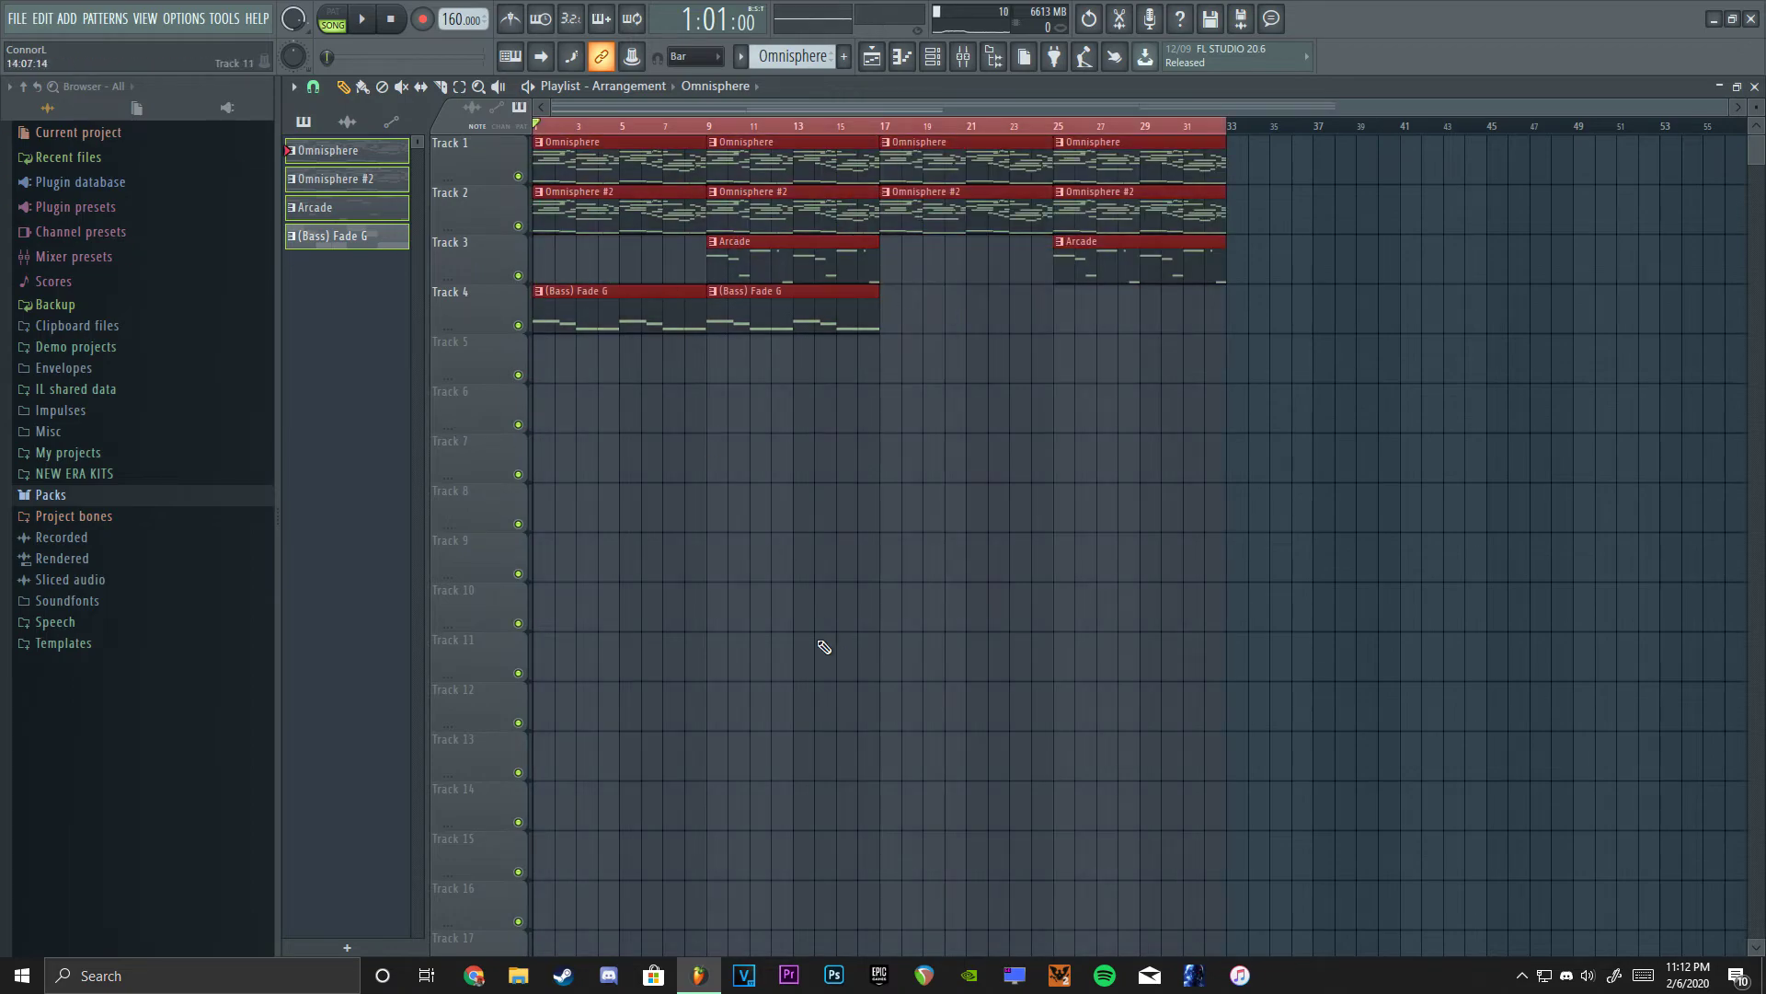